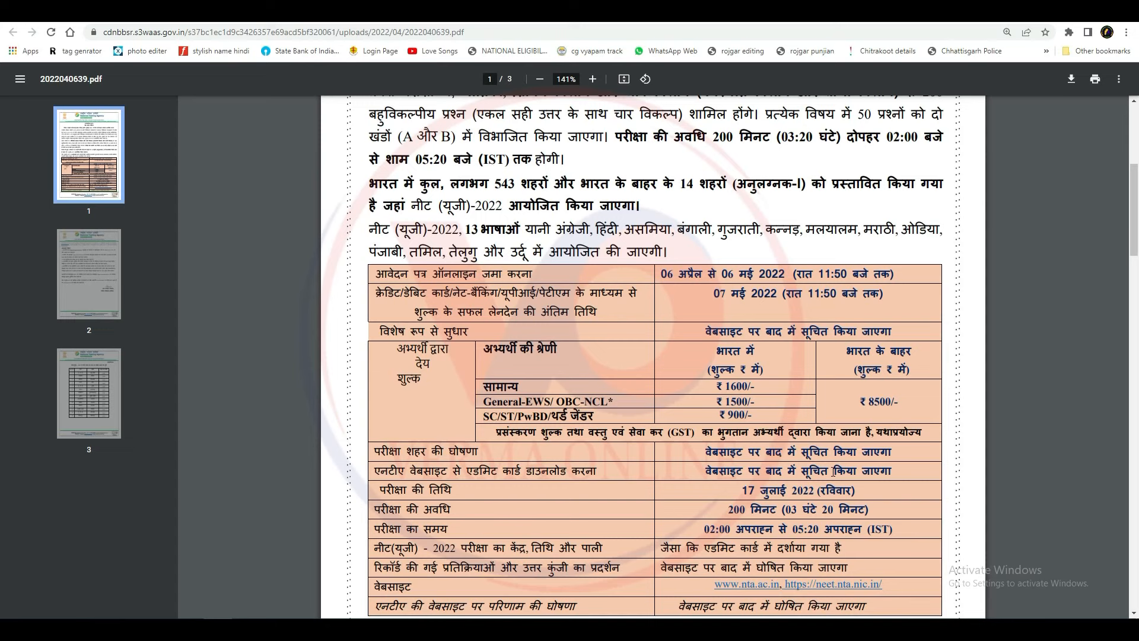
Scroll the NEET UG homepage down to the Candidate Activity section
{"action": "scroll", "coordinate": [833, 472], "scroll_direction": "down", "scroll_amount": 3}
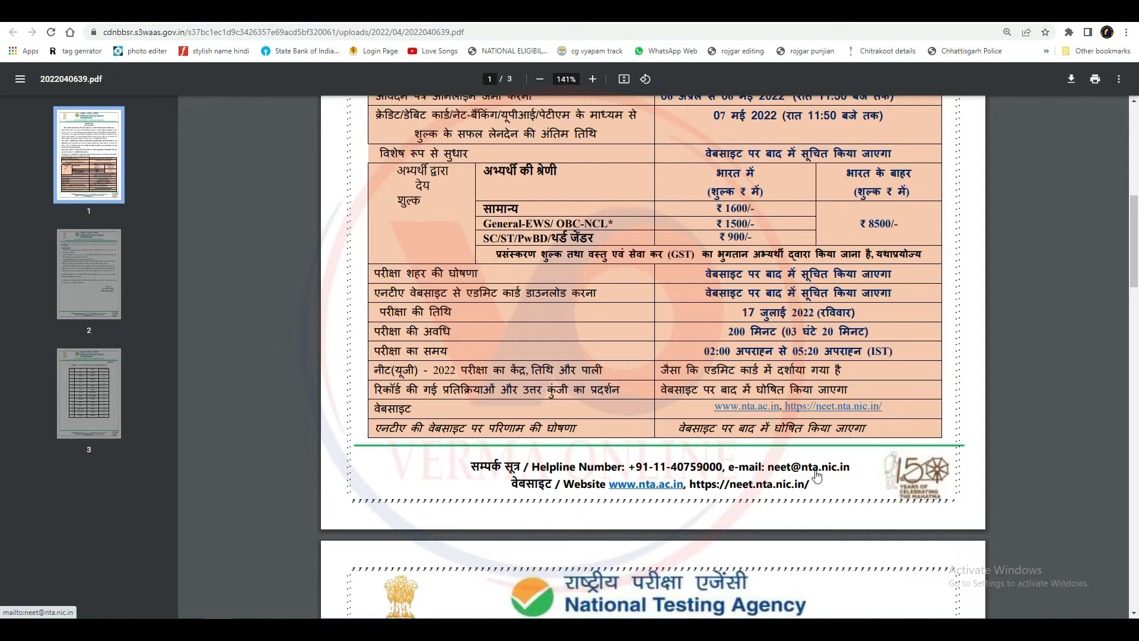
{"action": "scroll", "coordinate": [825, 469], "scroll_direction": "down", "scroll_amount": 5}
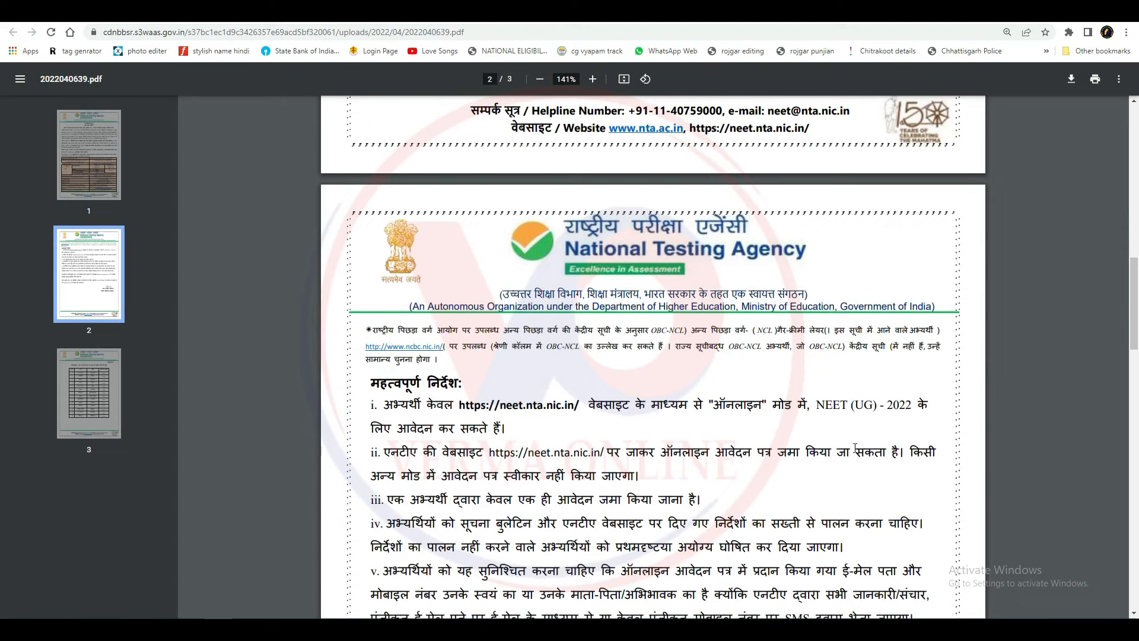
{"action": "scroll", "coordinate": [856, 447], "scroll_direction": "down", "scroll_amount": 15}
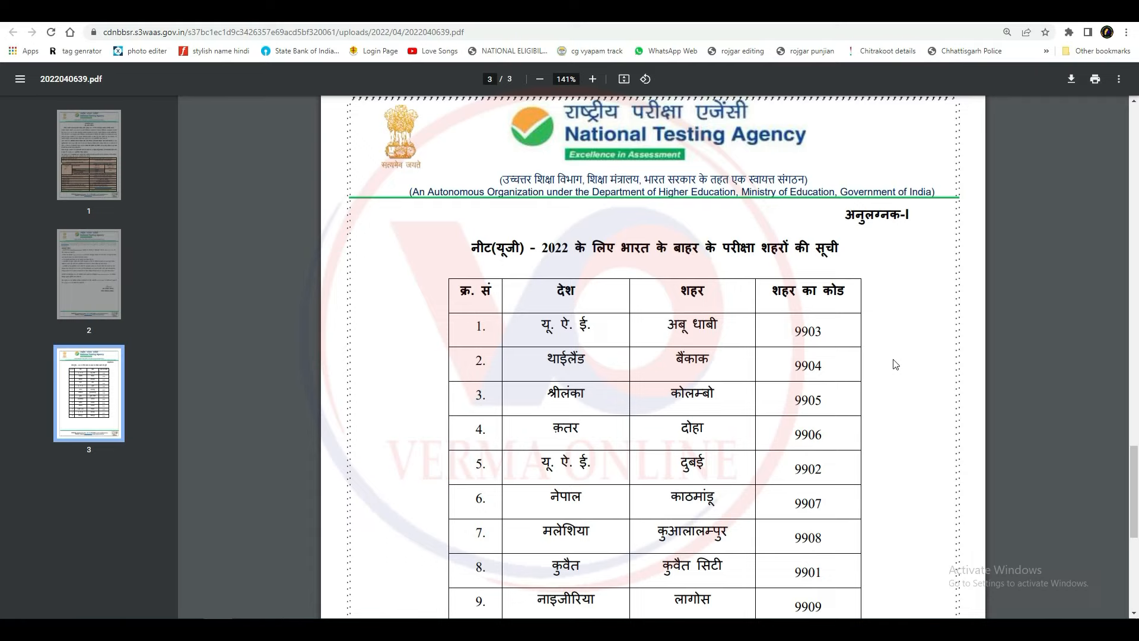
{"action": "scroll", "coordinate": [953, 377], "scroll_direction": "down", "scroll_amount": 2}
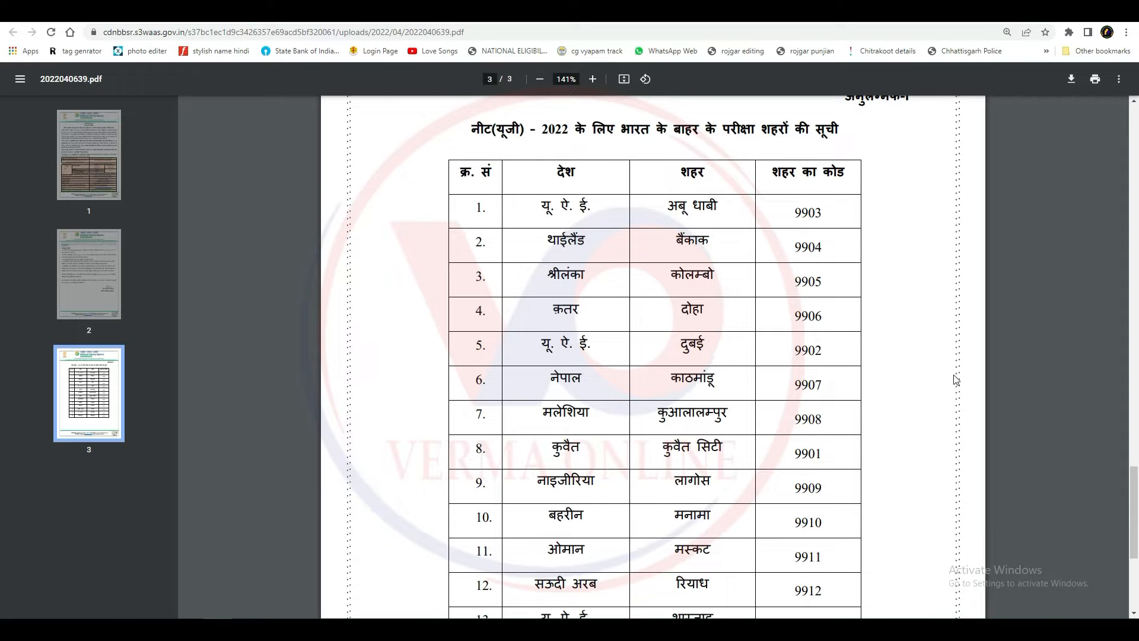
{"action": "scroll", "coordinate": [954, 382], "scroll_direction": "down", "scroll_amount": 3}
{"action": "scroll", "coordinate": [955, 382], "scroll_direction": "up", "scroll_amount": 6}
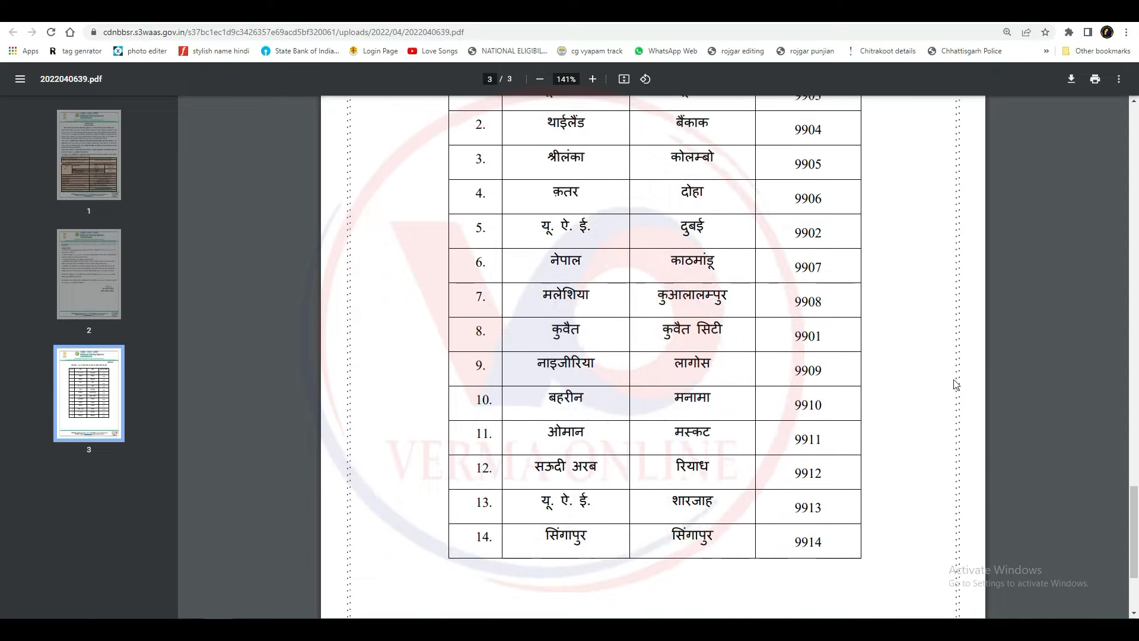
{"action": "scroll", "coordinate": [964, 387], "scroll_direction": "down", "scroll_amount": 6}
{"action": "scroll", "coordinate": [967, 388], "scroll_direction": "up", "scroll_amount": 13}
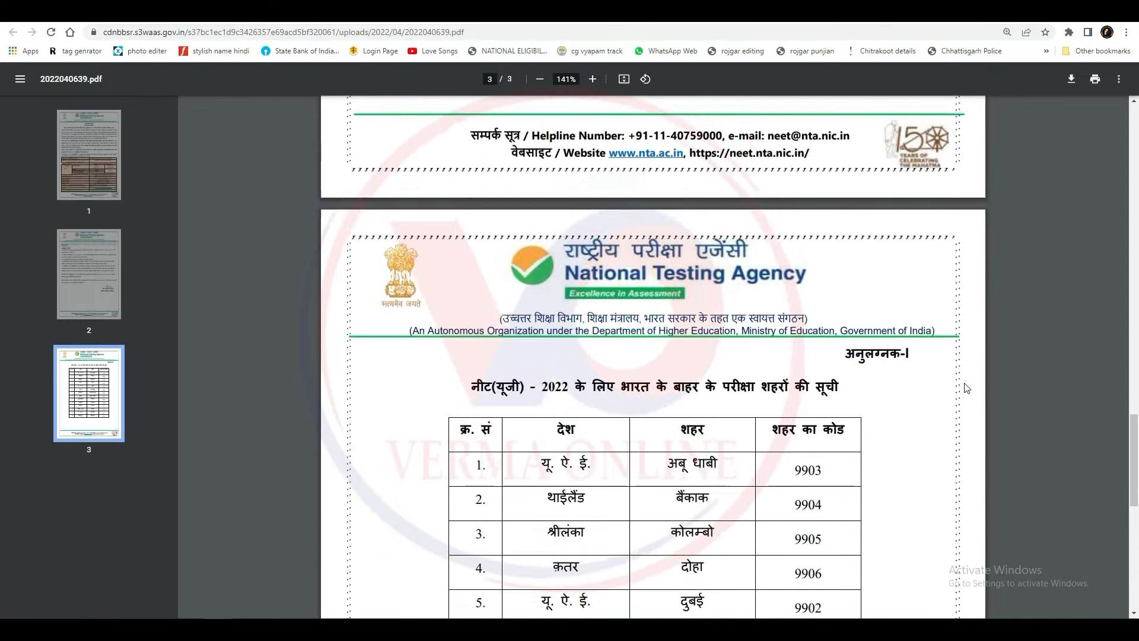
{"action": "scroll", "coordinate": [964, 387], "scroll_direction": "up", "scroll_amount": 20}
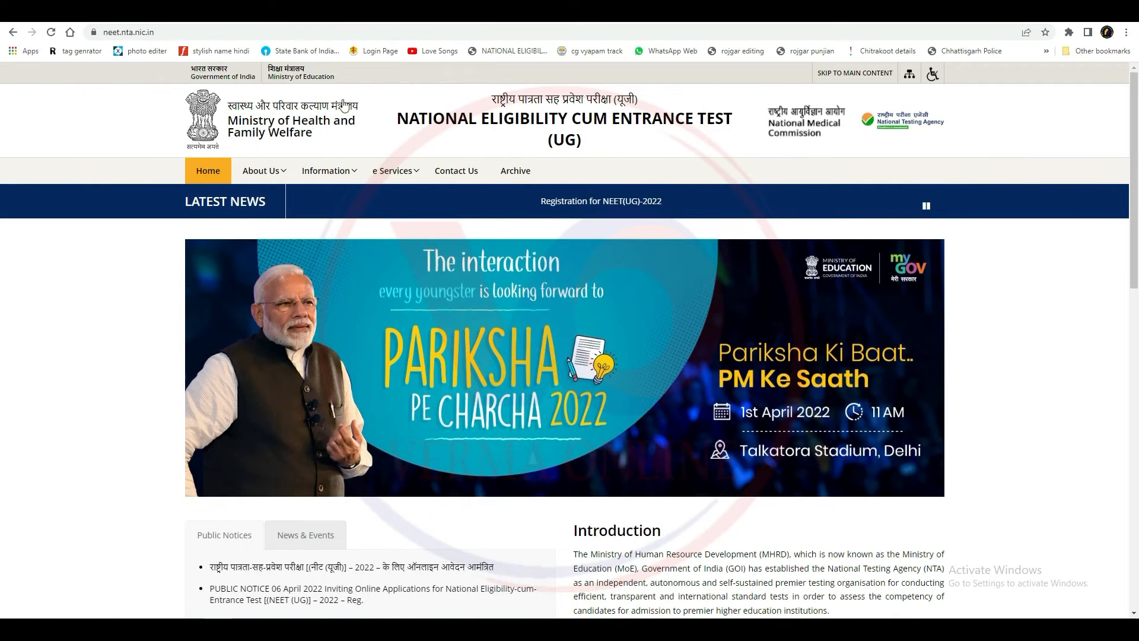
{"action": "scroll", "coordinate": [575, 328], "scroll_direction": "down", "scroll_amount": 7}
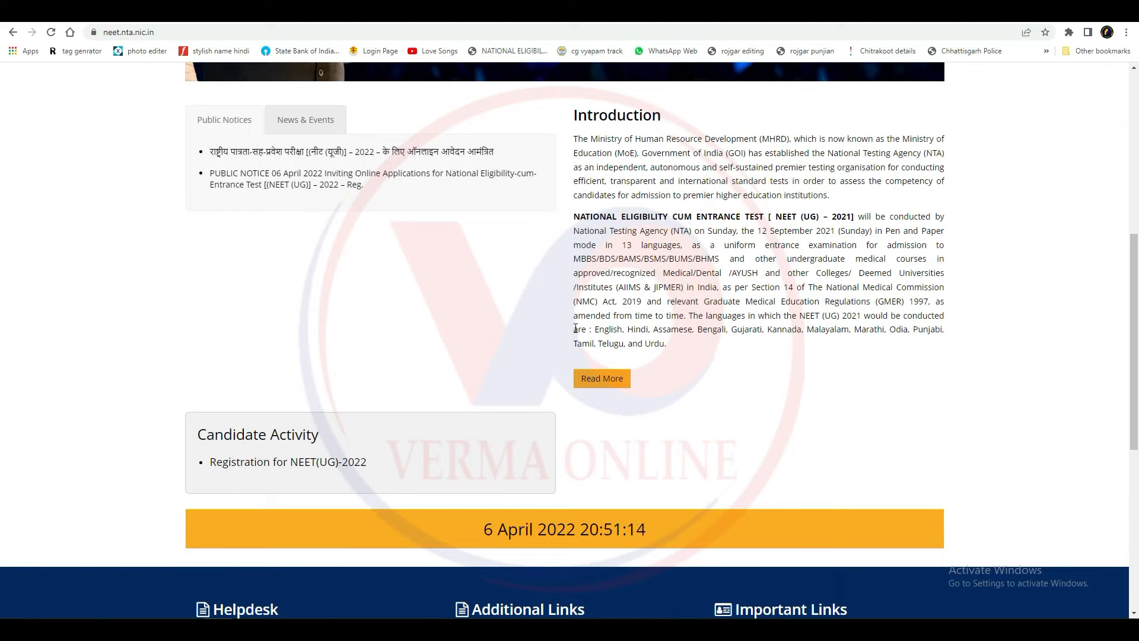
Open Registration for NEET(UG)-2022 and accept the redirect to the application portal
{"action": "left_click_drag", "start_coordinate": [181, 477], "coordinate": [330, 469]}
{"action": "left_click", "coordinate": [332, 468]}
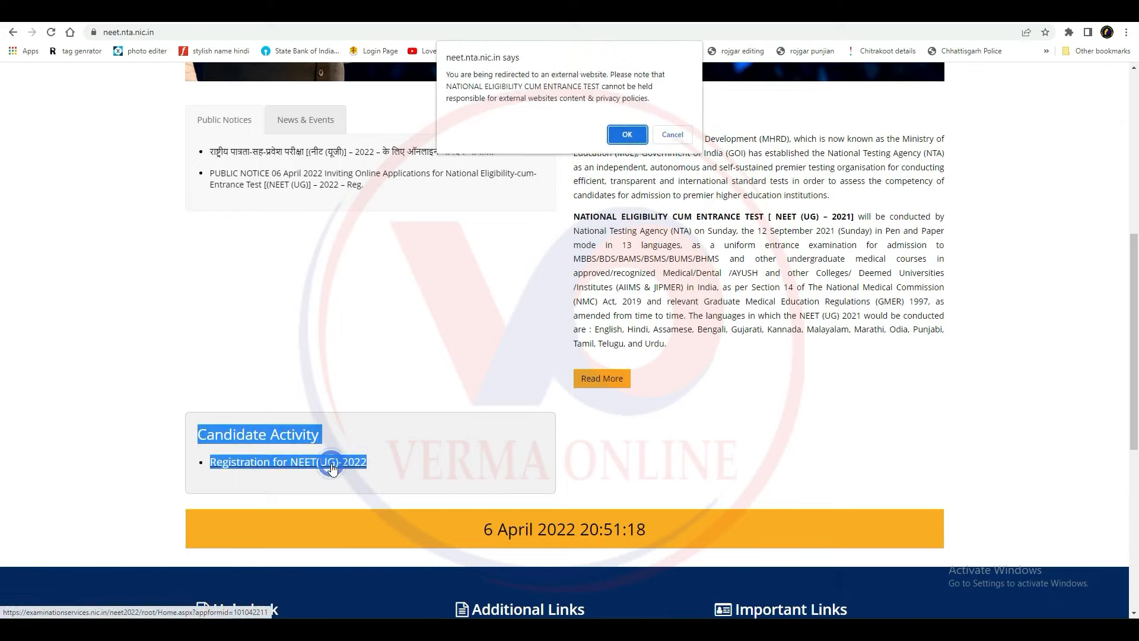
{"action": "left_click", "coordinate": [622, 132]}
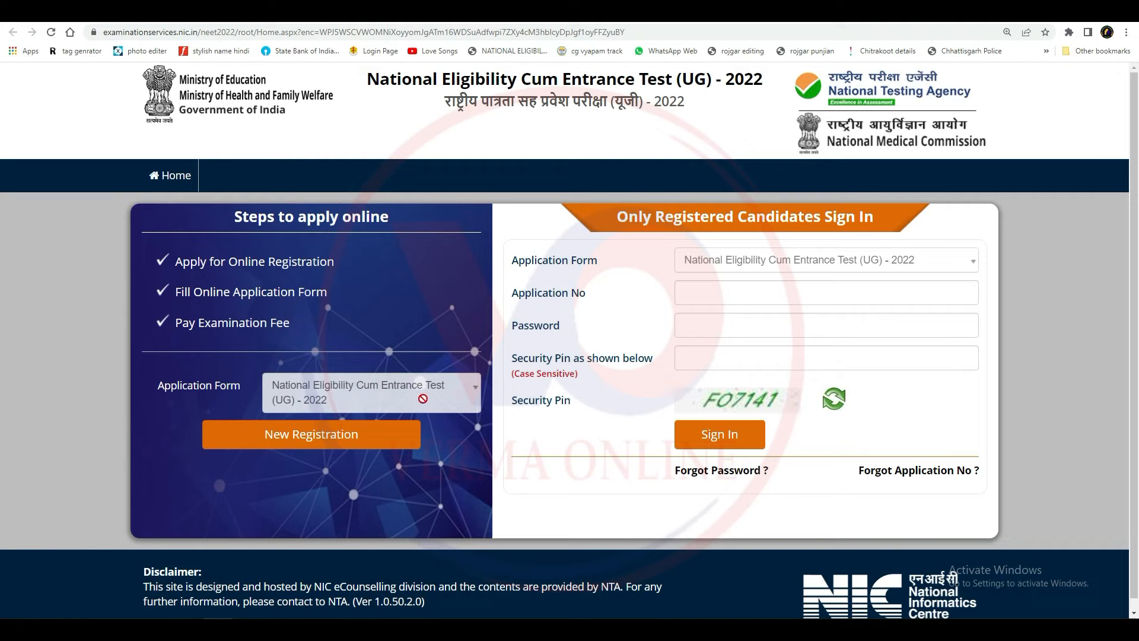
Start a New Registration and read the instructions, including the 10 kb to 200 kb image rules
{"action": "left_click", "coordinate": [335, 441]}
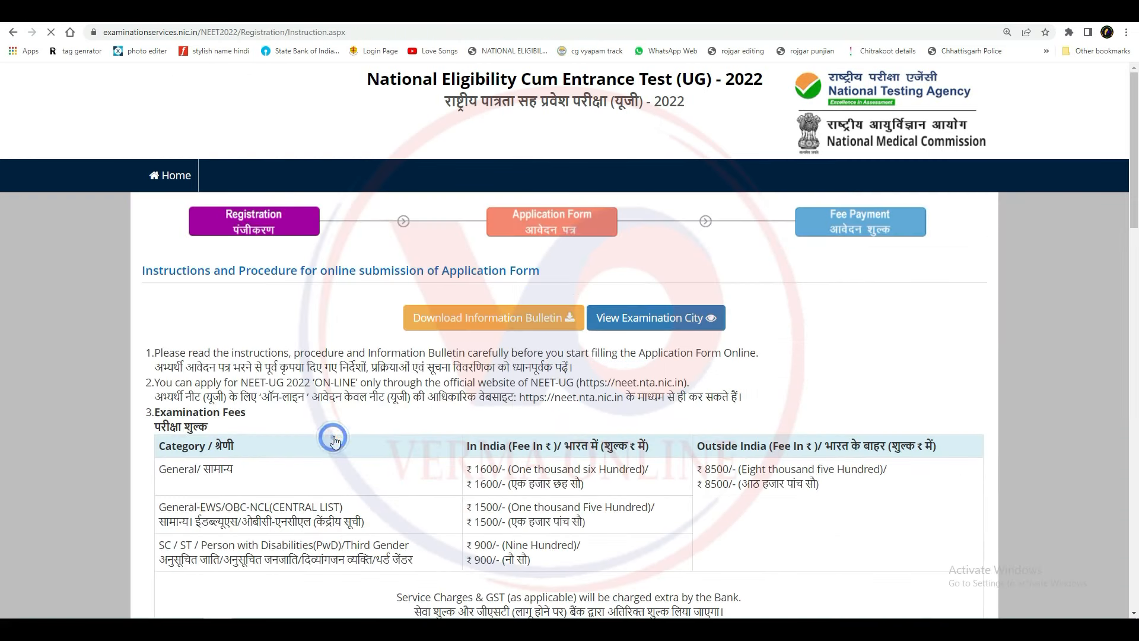
{"action": "scroll", "coordinate": [638, 335], "scroll_direction": "down", "scroll_amount": 3}
{"action": "left_click_drag", "start_coordinate": [188, 293], "coordinate": [419, 383]}
{"action": "scroll", "coordinate": [274, 231], "scroll_direction": "down", "scroll_amount": 6}
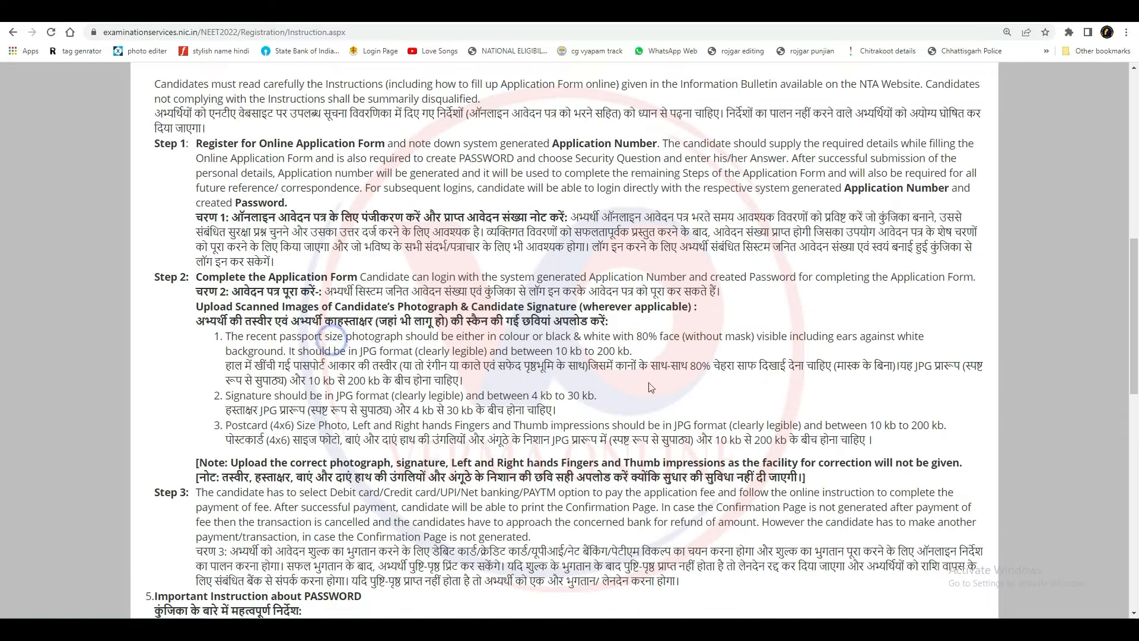
{"action": "scroll", "coordinate": [275, 232], "scroll_direction": "up", "scroll_amount": 1}
{"action": "left_click_drag", "start_coordinate": [549, 165], "coordinate": [188, 164]}
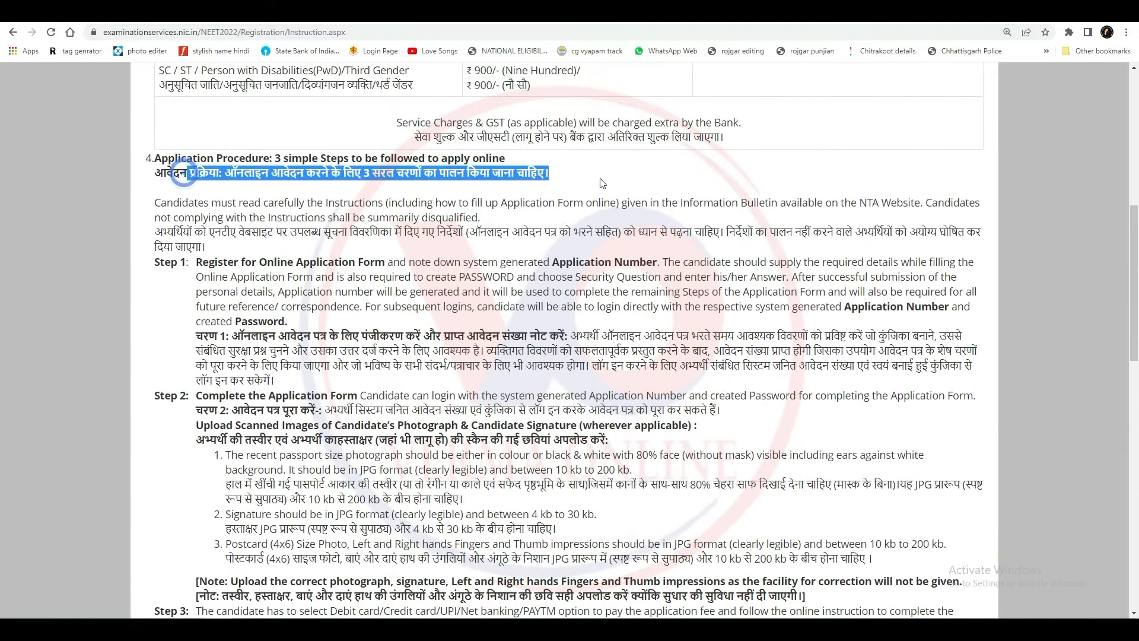
{"action": "scroll", "coordinate": [536, 313], "scroll_direction": "down", "scroll_amount": 5}
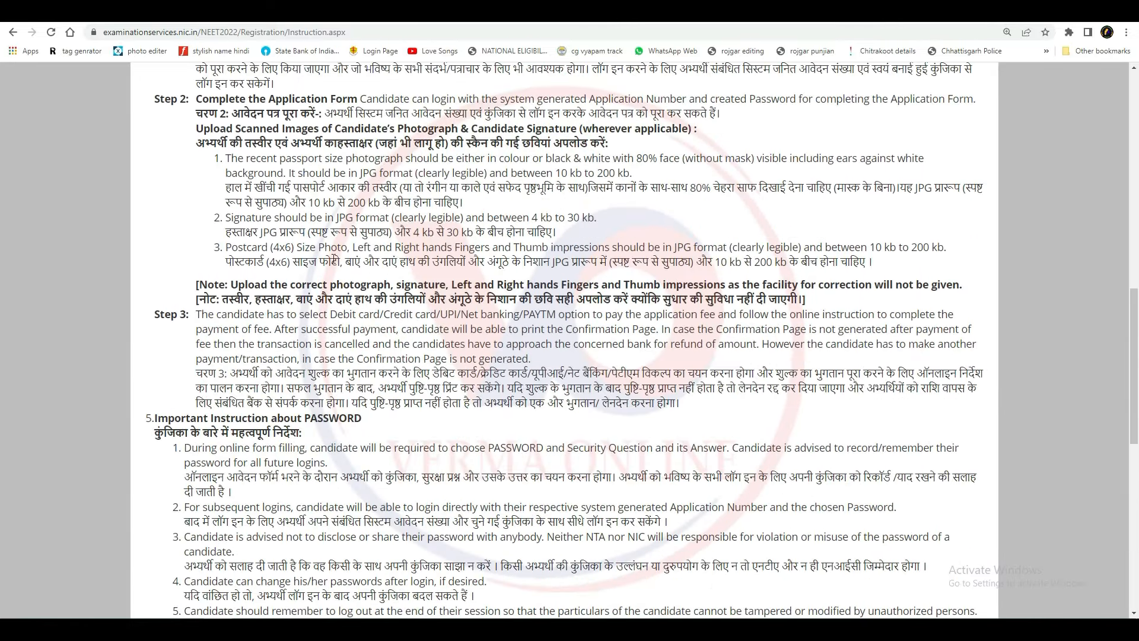
{"action": "left_click_drag", "start_coordinate": [370, 202], "coordinate": [232, 203]}
{"action": "left_click_drag", "start_coordinate": [358, 231], "coordinate": [233, 232]}
{"action": "mouse_move", "coordinate": [400, 262]}
{"action": "left_mouse_down"}
{"action": "mouse_move", "coordinate": [252, 257]}
{"action": "mouse_move", "coordinate": [409, 262]}
{"action": "left_mouse_up"}
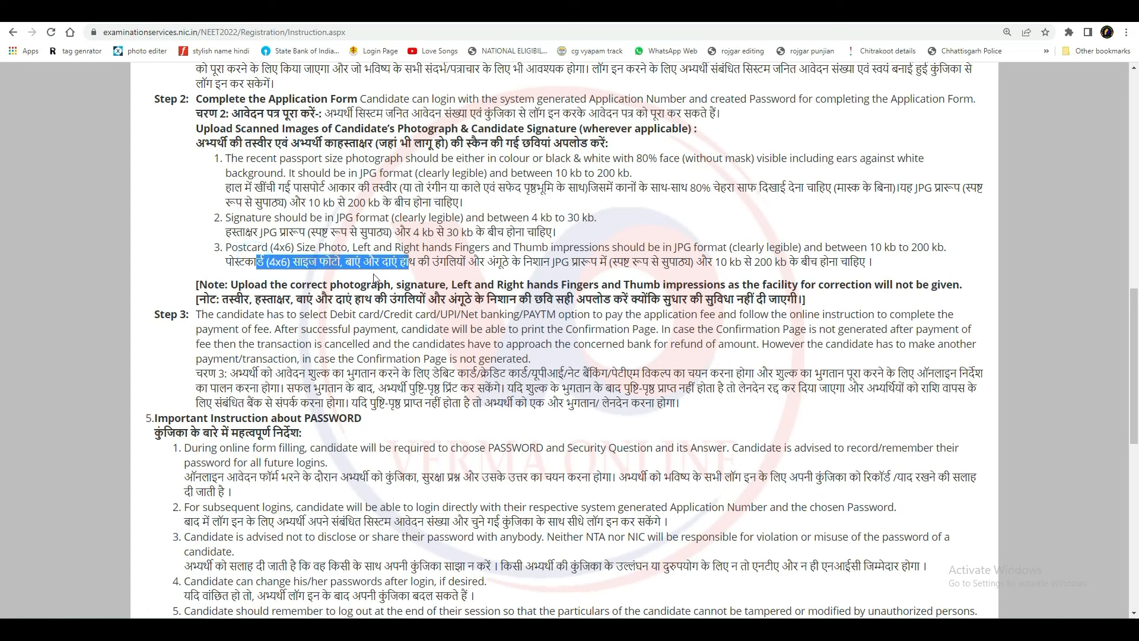
{"action": "left_click_drag", "start_coordinate": [495, 262], "coordinate": [821, 266]}
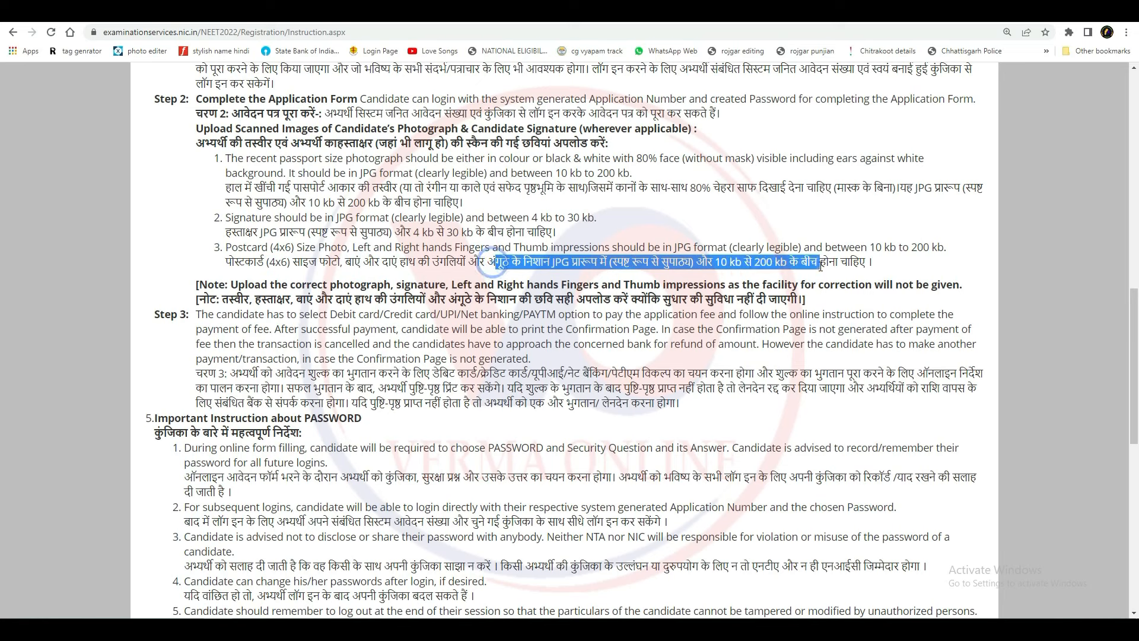
{"action": "left_click_drag", "start_coordinate": [384, 262], "coordinate": [848, 264]}
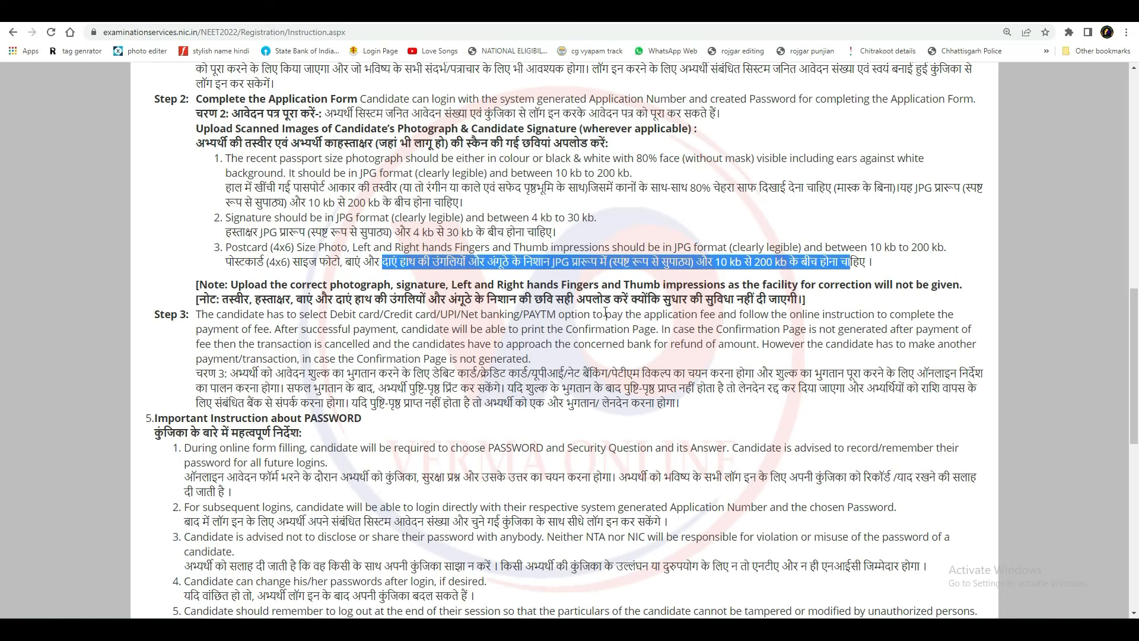
{"action": "scroll", "coordinate": [127, 328], "scroll_direction": "down", "scroll_amount": 5}
{"action": "scroll", "coordinate": [120, 278], "scroll_direction": "down", "scroll_amount": 5}
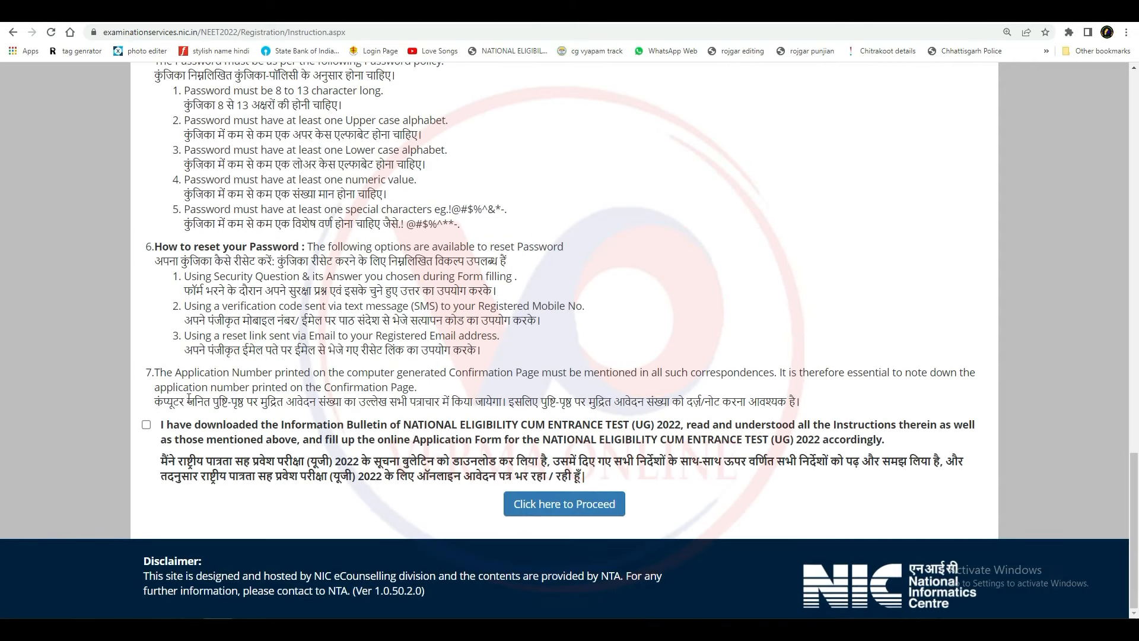
Accept the Information Bulletin declaration and proceed to the application form
{"action": "left_click", "coordinate": [147, 426]}
{"action": "left_click_drag", "start_coordinate": [198, 425], "coordinate": [366, 425]}
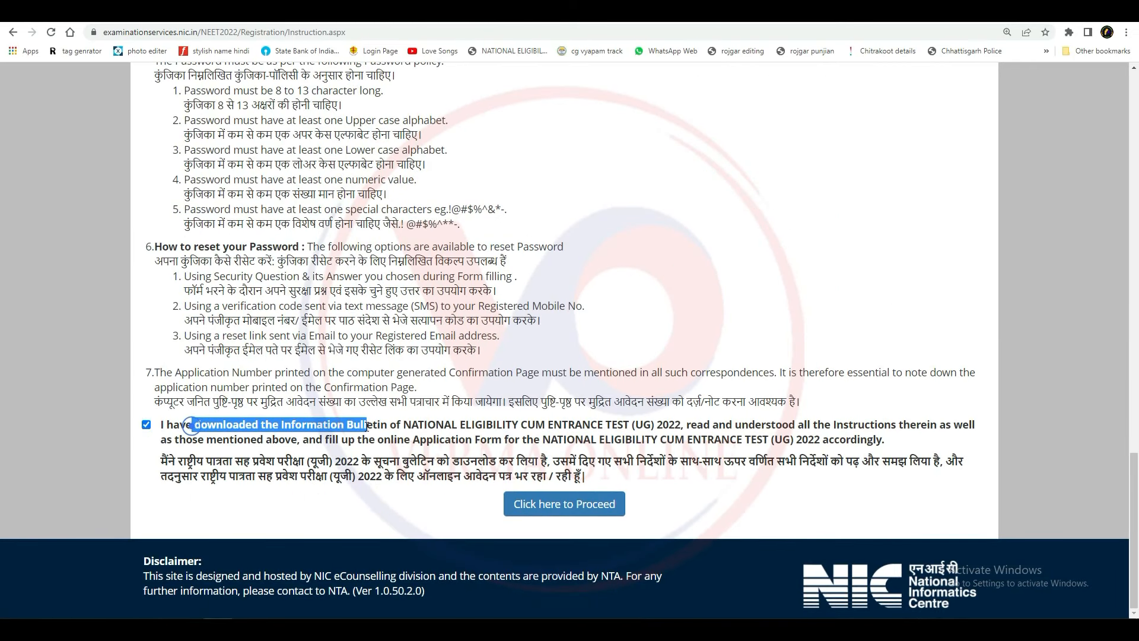
{"action": "left_click", "coordinate": [567, 504]}
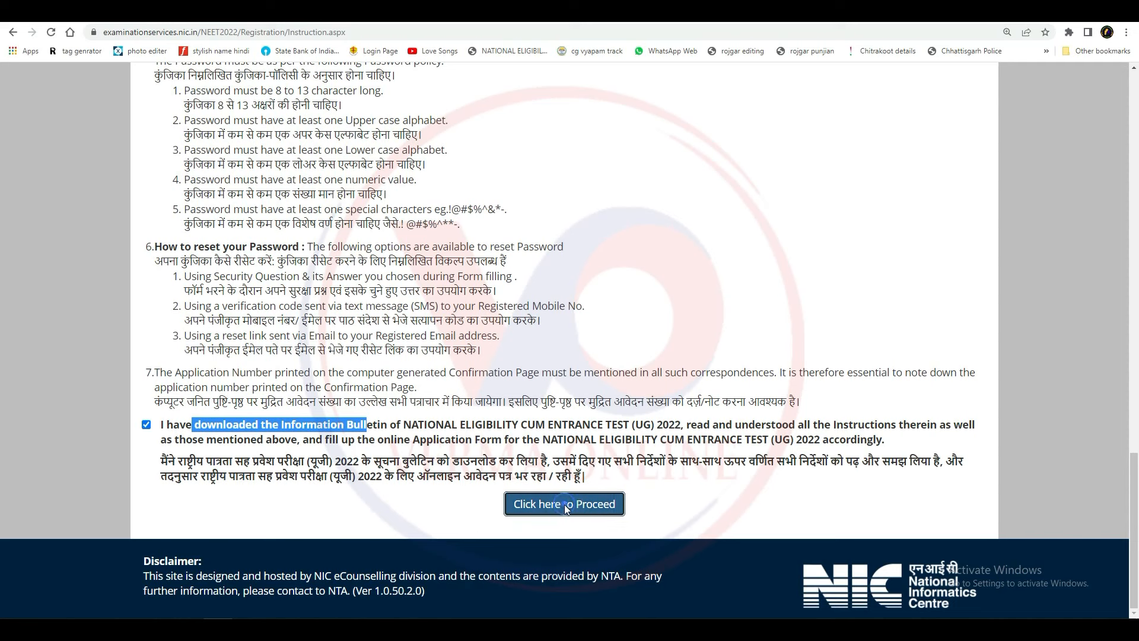
Enter the candidate's, father's and mother's names
{"action": "left_click", "coordinate": [518, 312]}
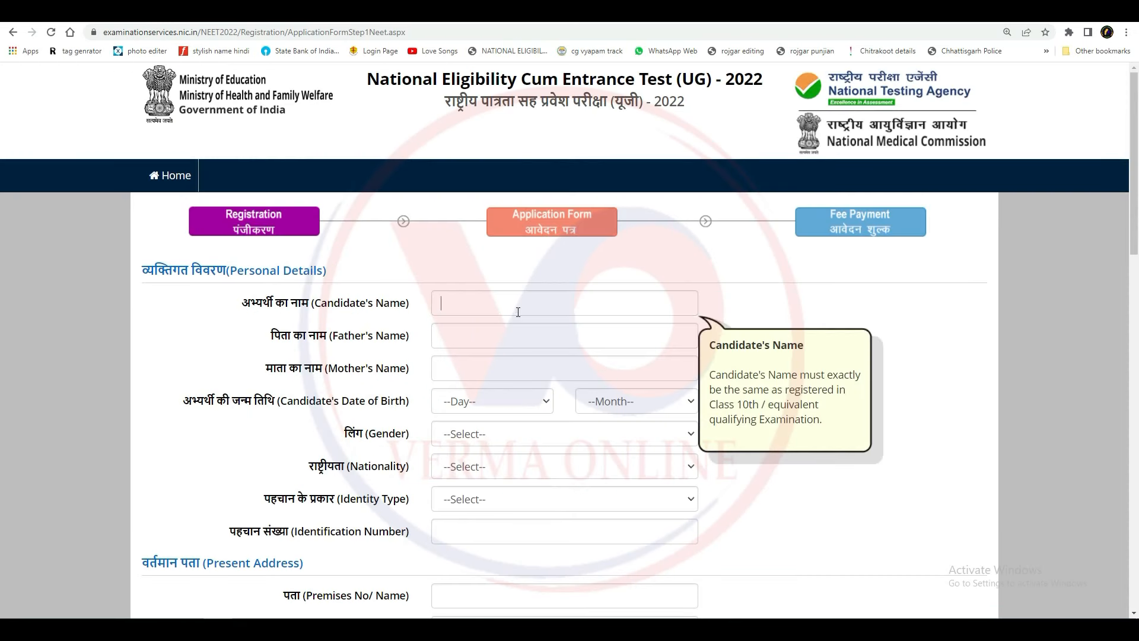
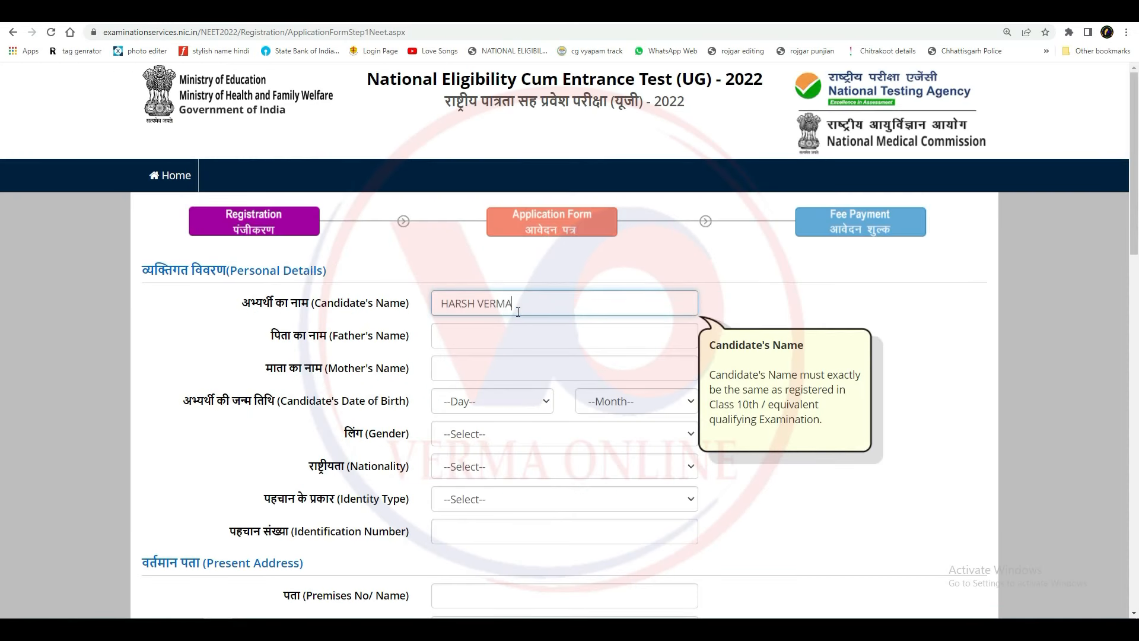
{"action": "key", "text": "Tab"}
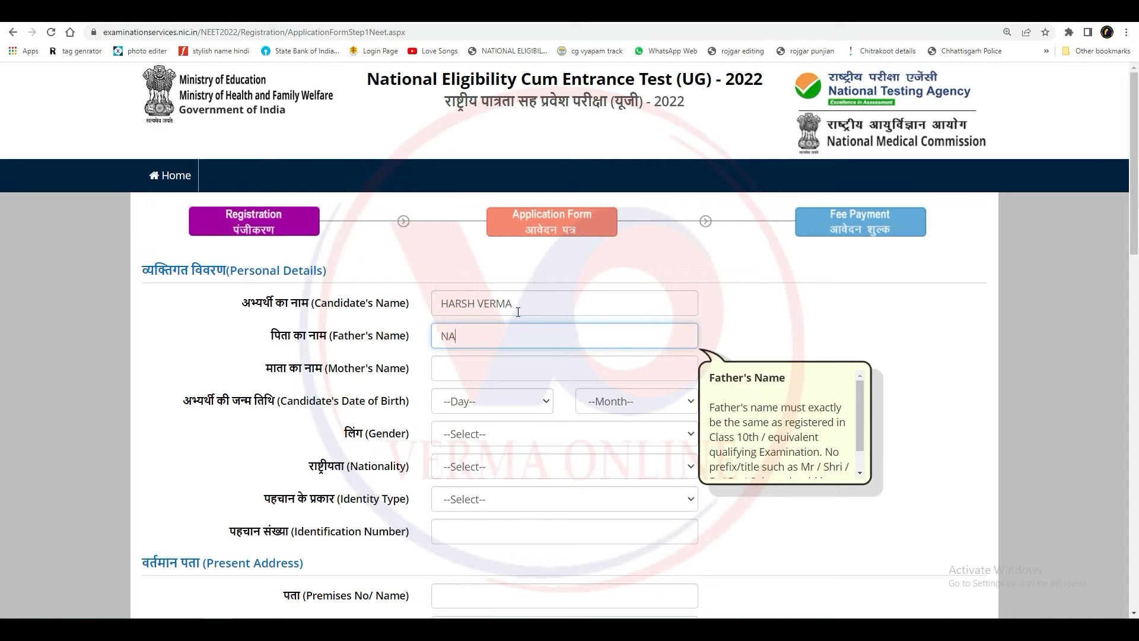
{"action": "key", "text": "Tab"}
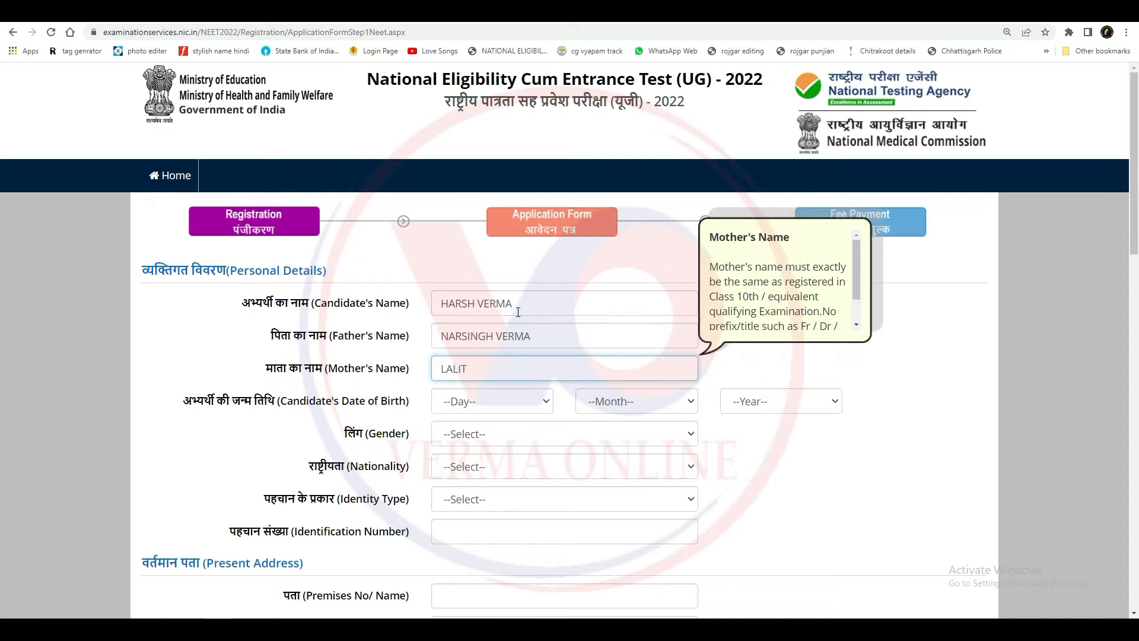
{"action": "key", "text": "Tab"}
{"action": "key", "text": "1"}
{"action": "key", "text": "0"}
{"action": "key", "text": "1"}
{"action": "key", "text": "2"}
{"action": "key", "text": "Tab"}
{"action": "key", "text": "o"}
{"action": "key", "text": "Tab"}
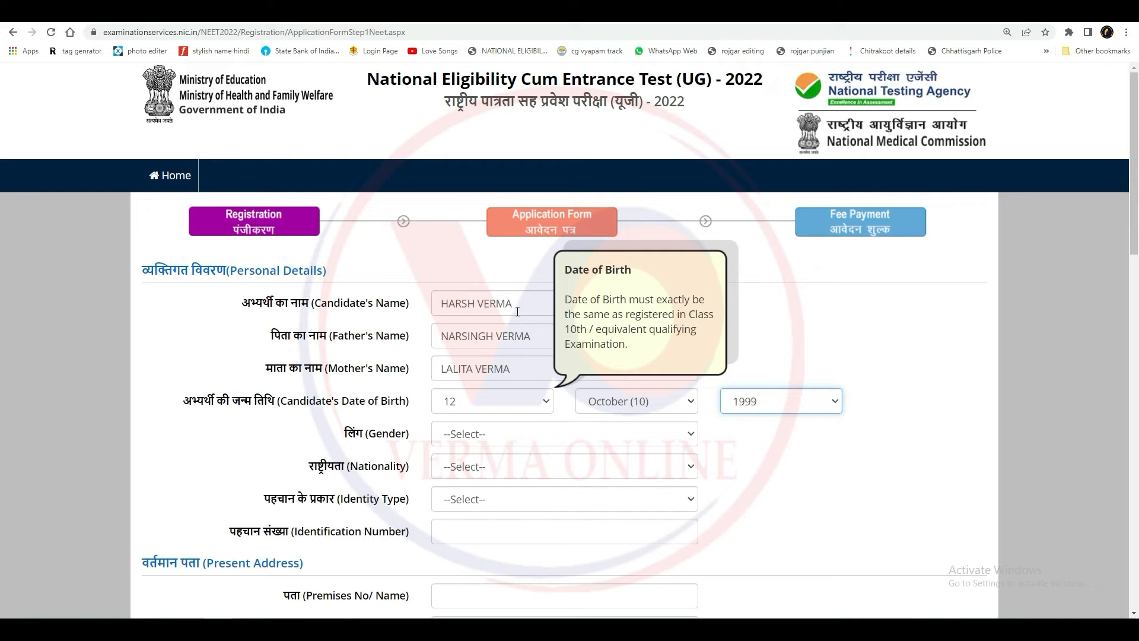
{"action": "key", "text": "Tab"}
Choose gender Male, nationality Indian, identity type Election Card (EPIC No.) and enter the EPIC number
{"action": "left_click", "coordinate": [470, 437]}
{"action": "left_click", "coordinate": [474, 473]}
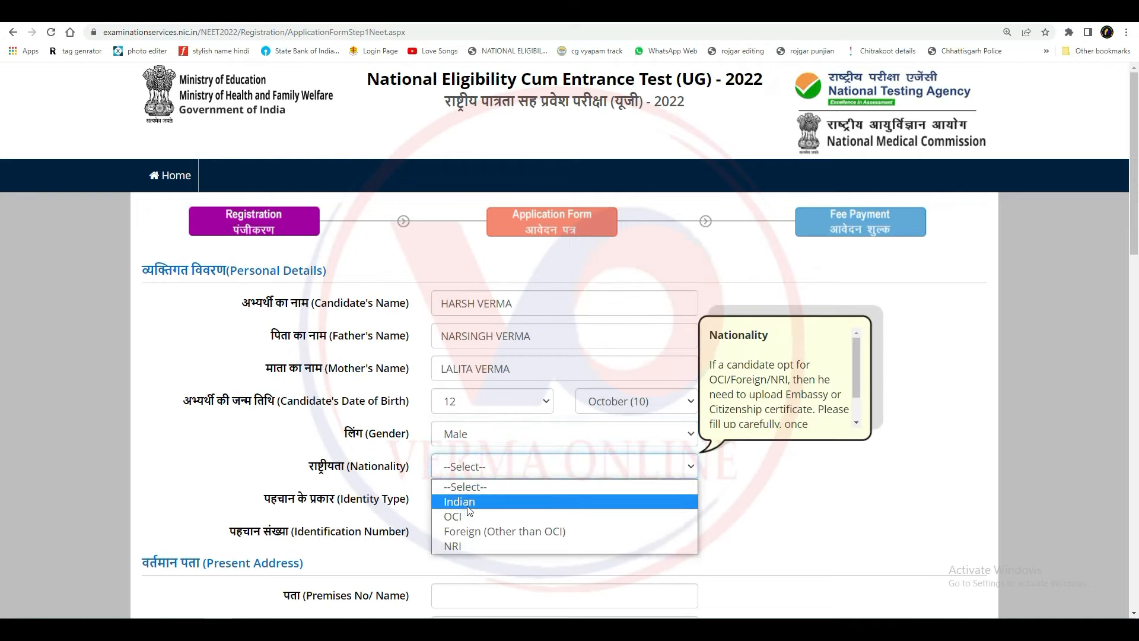
{"action": "left_click", "coordinate": [464, 507]}
{"action": "left_click", "coordinate": [468, 504]}
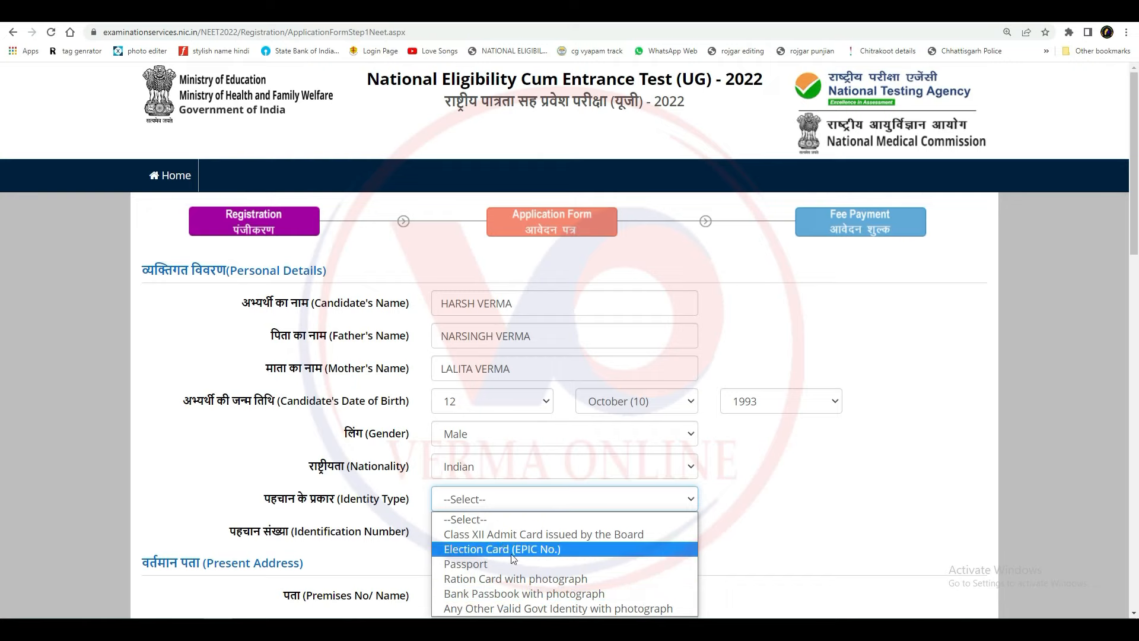
{"action": "left_click", "coordinate": [475, 549]}
{"action": "left_click", "coordinate": [495, 536]}
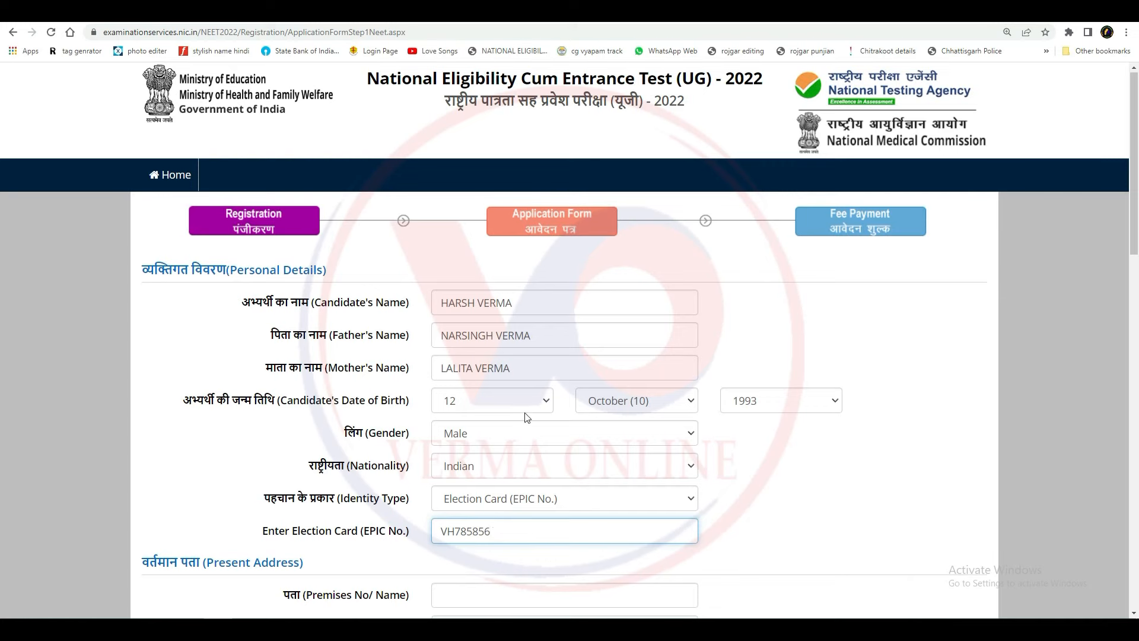
{"action": "scroll", "coordinate": [517, 287], "scroll_direction": "down", "scroll_amount": 3}
{"action": "left_click", "coordinate": [501, 322]}
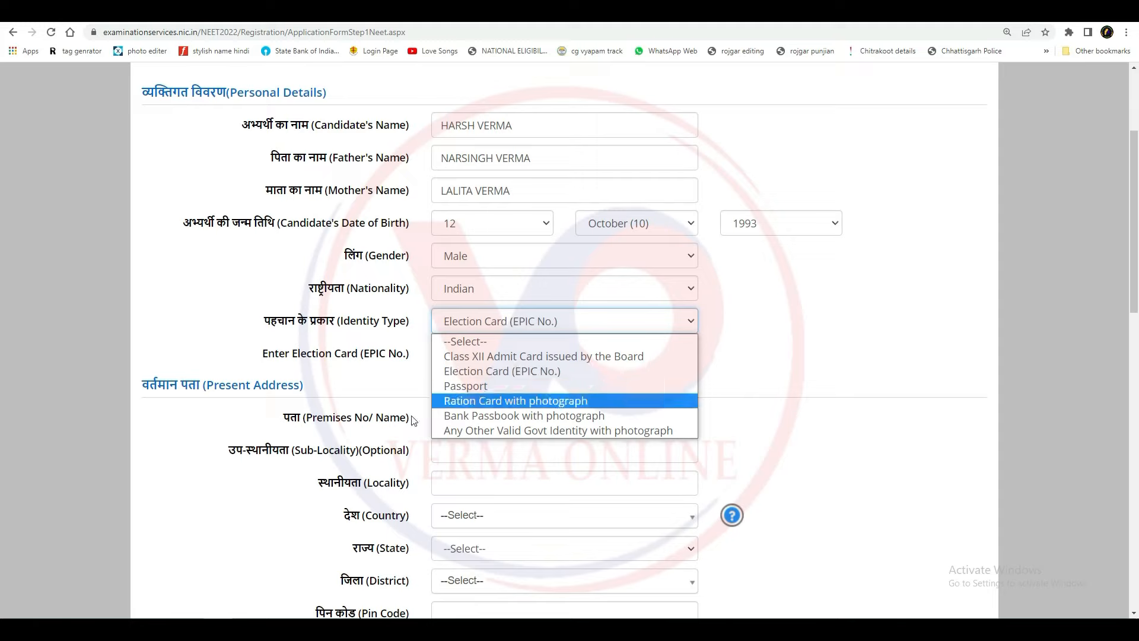
{"action": "left_click", "coordinate": [858, 309]}
Fill in the present address premises, sub-locality and locality, correcting typos along the way
{"action": "left_click", "coordinate": [513, 419]}
{"action": "type", "text": "CHAKRADHAR"}
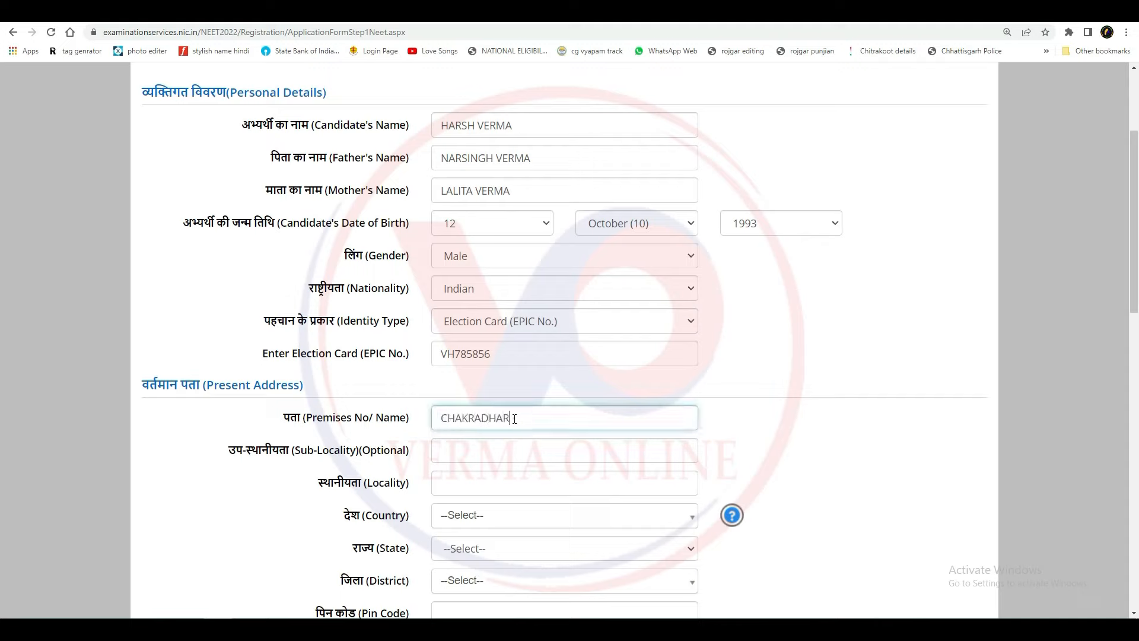
{"action": "type", "text": " NAGAR RAUIGARH"}
{"action": "key", "text": "Tab"}
{"action": "type", "text": "R"}
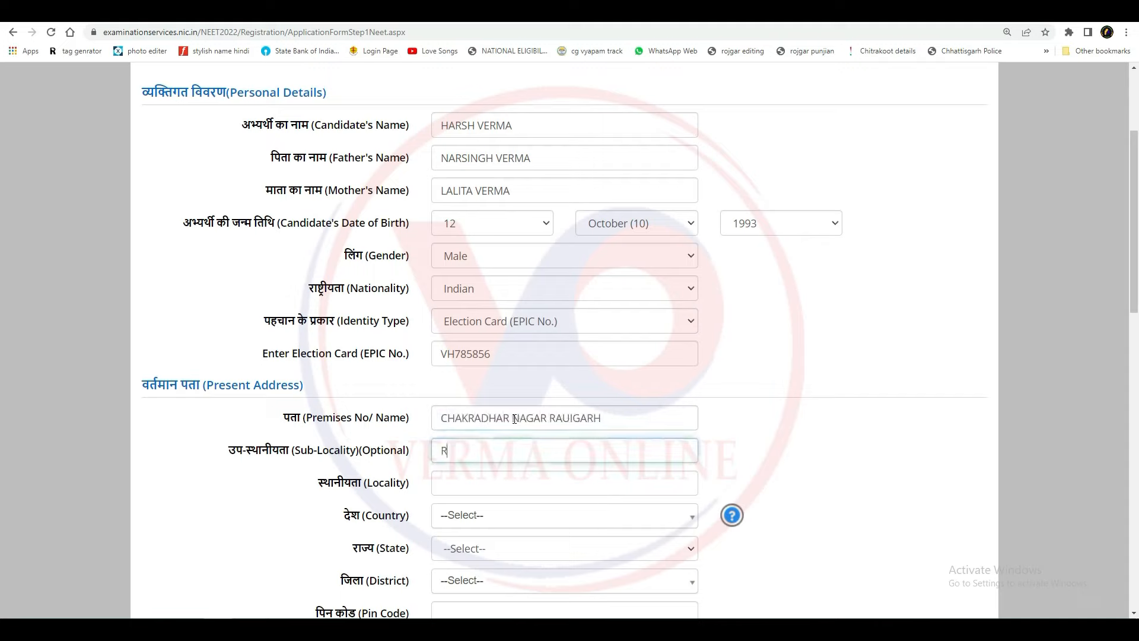
{"action": "type", "text": "A"}
{"action": "key", "text": "shift+Tab"}
{"action": "key", "text": "End"}
{"action": "key", "text": "BackSpace"}
{"action": "key", "text": "BackSpace"}
{"action": "key", "text": "BackSpace"}
{"action": "key", "text": "BackSpace"}
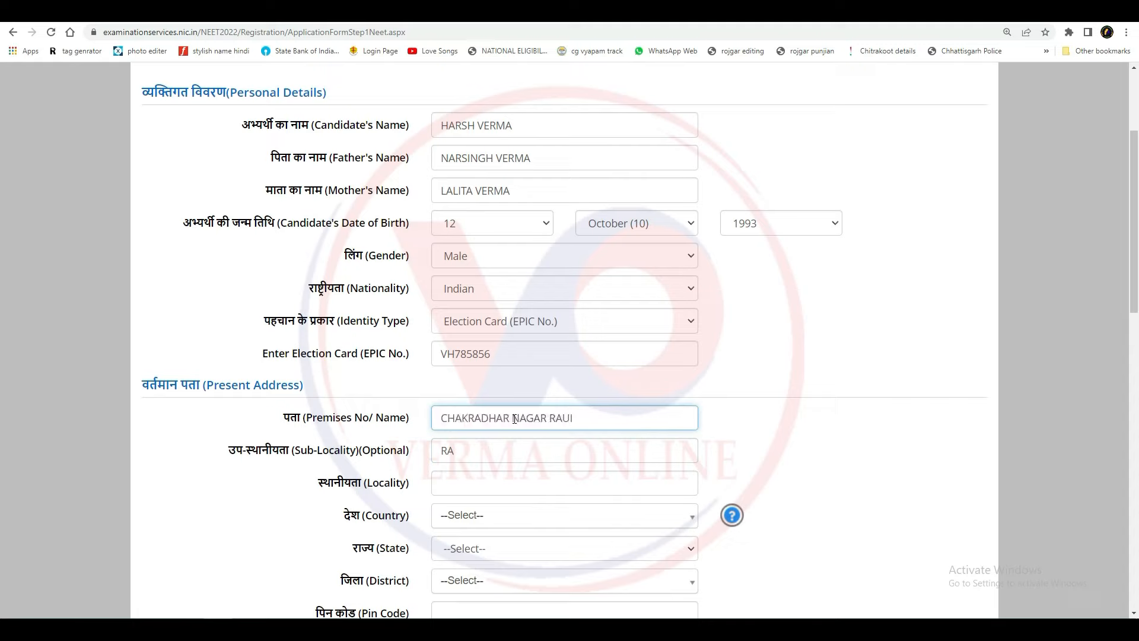
{"action": "type", "text": "IGARH"}
{"action": "key", "text": "Tab"}
{"action": "type", "text": "RAIGARH"}
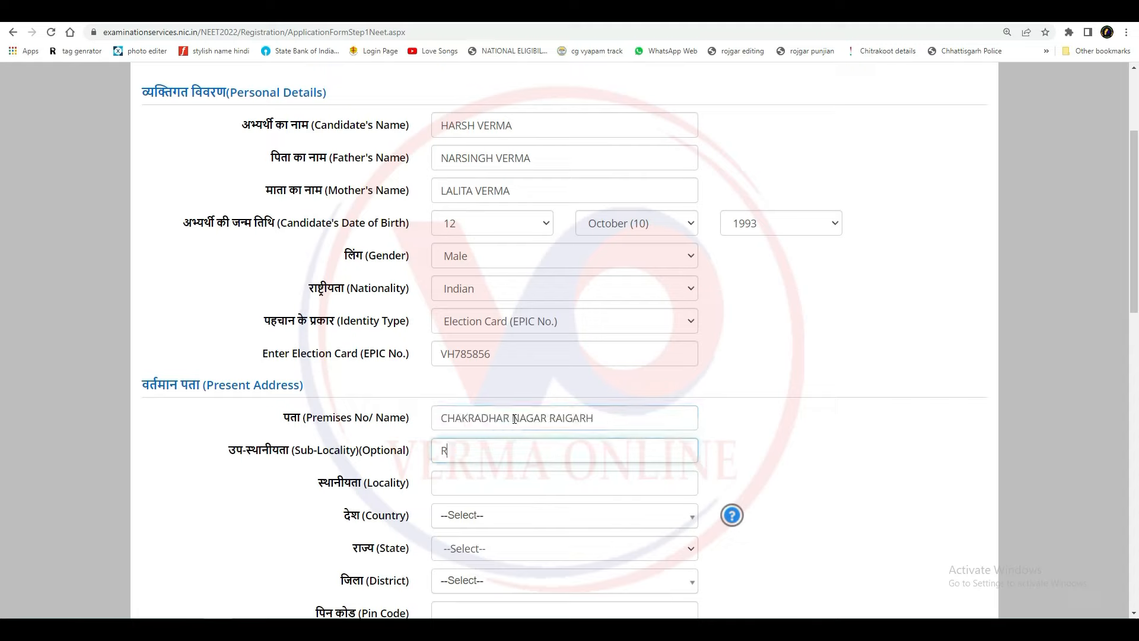
{"action": "key", "text": "Tab"}
{"action": "type", "text": "R"}
{"action": "key", "text": "shift+Tab"}
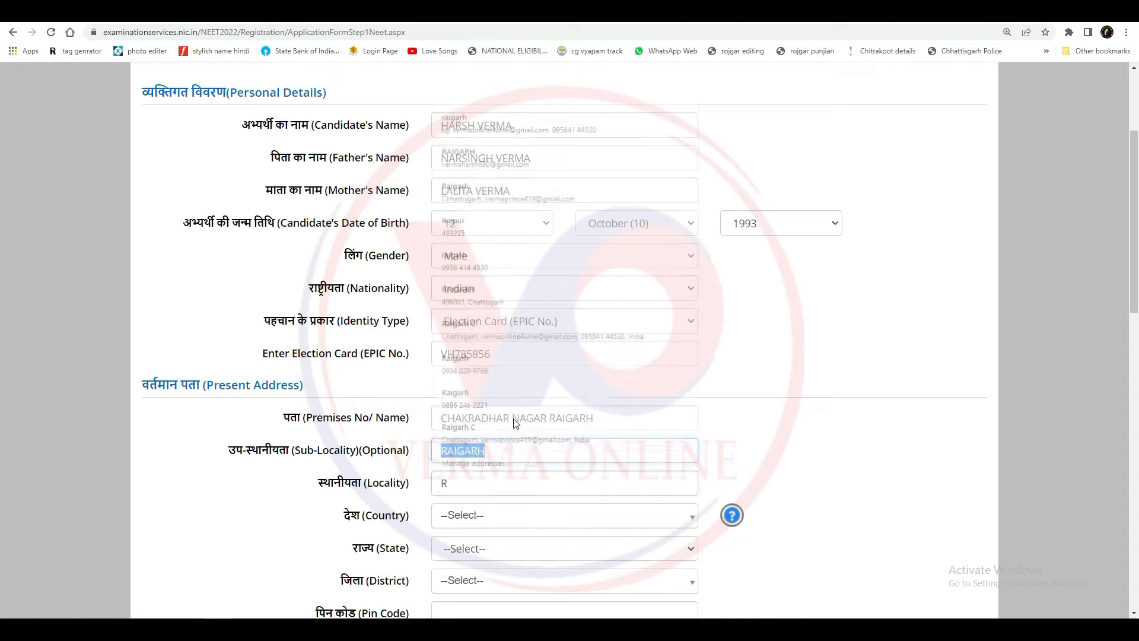
{"action": "key", "text": "Tab"}
{"action": "type", "text": "A"}
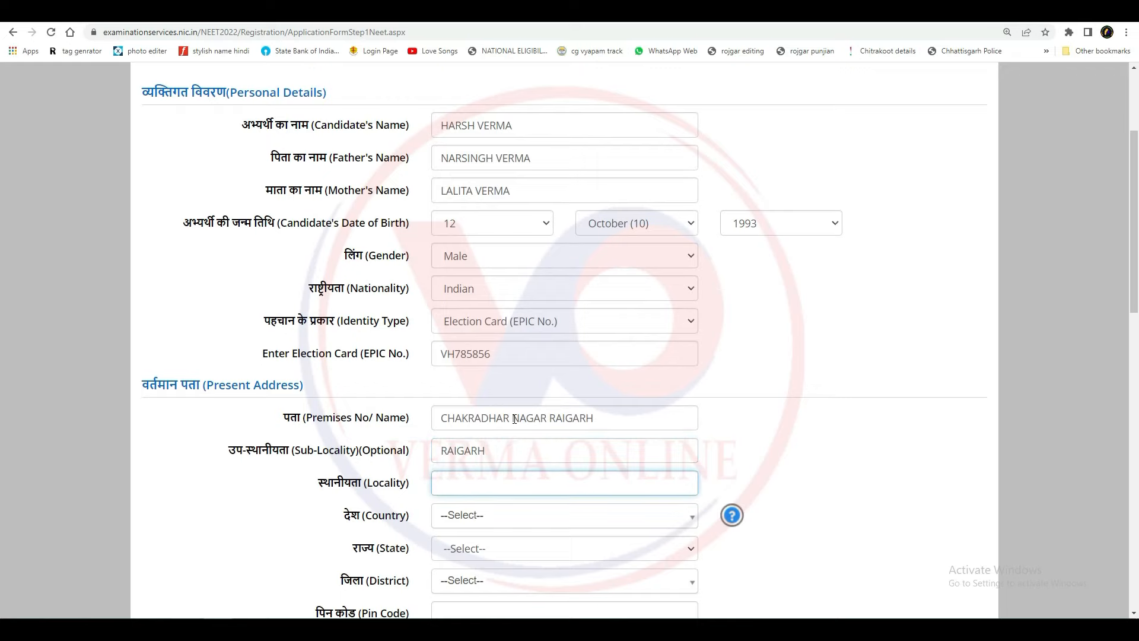
{"action": "type", "text": "R RAIGARH"}
Set the country to India, state to CHHATTISGARH and district to RAIGARH
{"action": "key", "text": "Tab"}
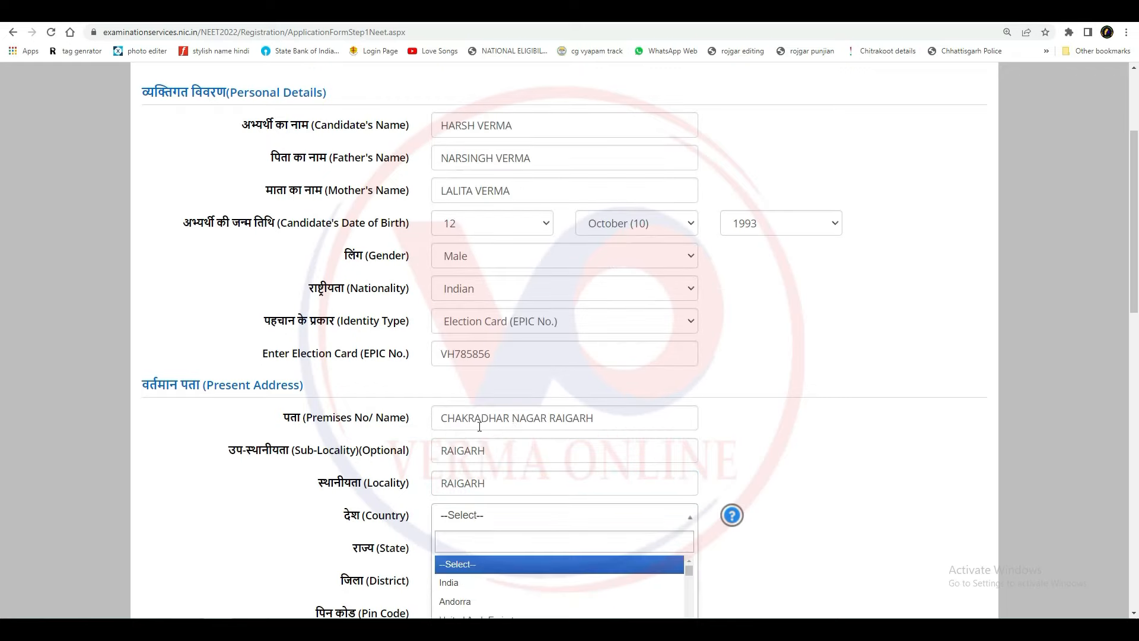
{"action": "key", "text": "Down"}
{"action": "key", "text": "Return"}
{"action": "scroll", "coordinate": [510, 356], "scroll_direction": "down", "scroll_amount": 3}
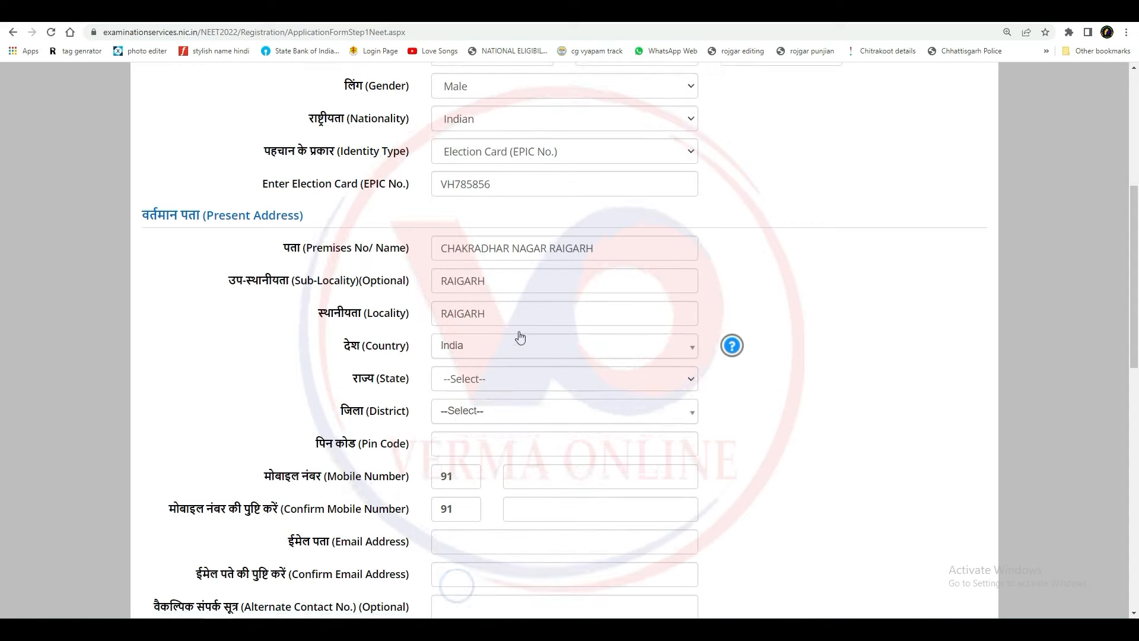
{"action": "left_click", "coordinate": [485, 383]}
{"action": "left_click", "coordinate": [493, 179]}
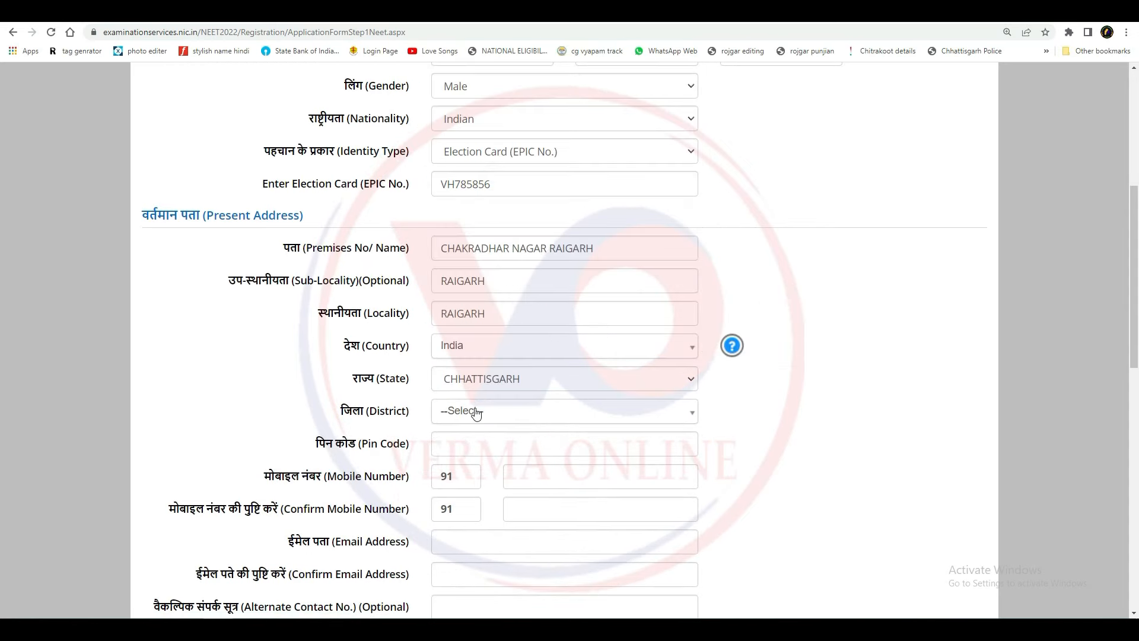
{"action": "left_click", "coordinate": [477, 413]}
{"action": "type", "text": "RAI"}
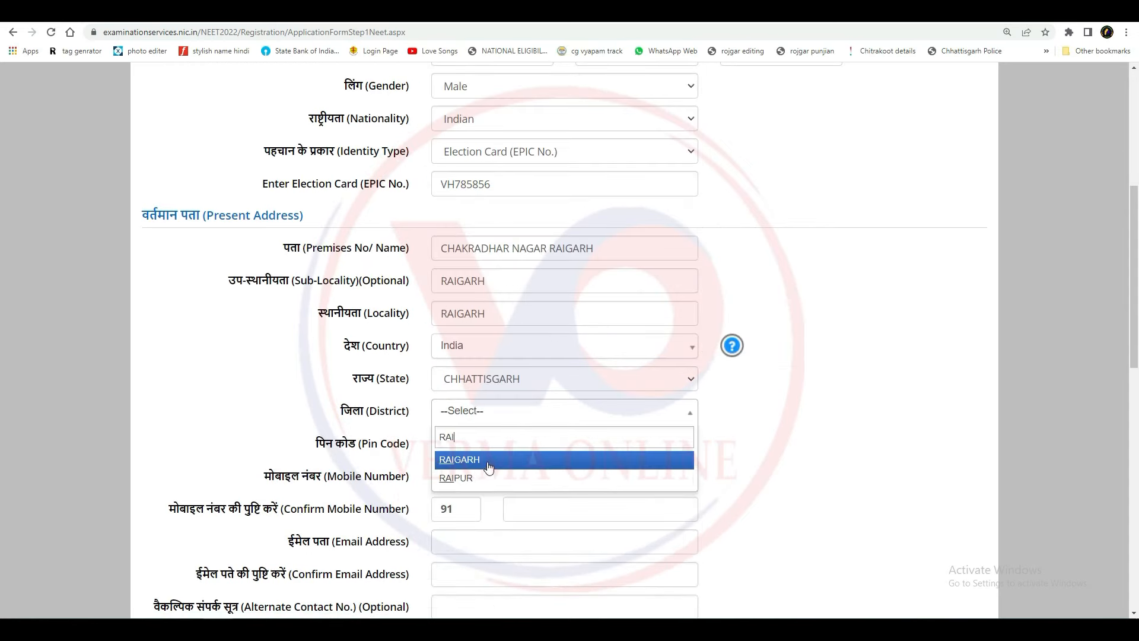
{"action": "left_click", "coordinate": [489, 460]}
{"action": "scroll", "coordinate": [431, 383], "scroll_direction": "down", "scroll_amount": 2}
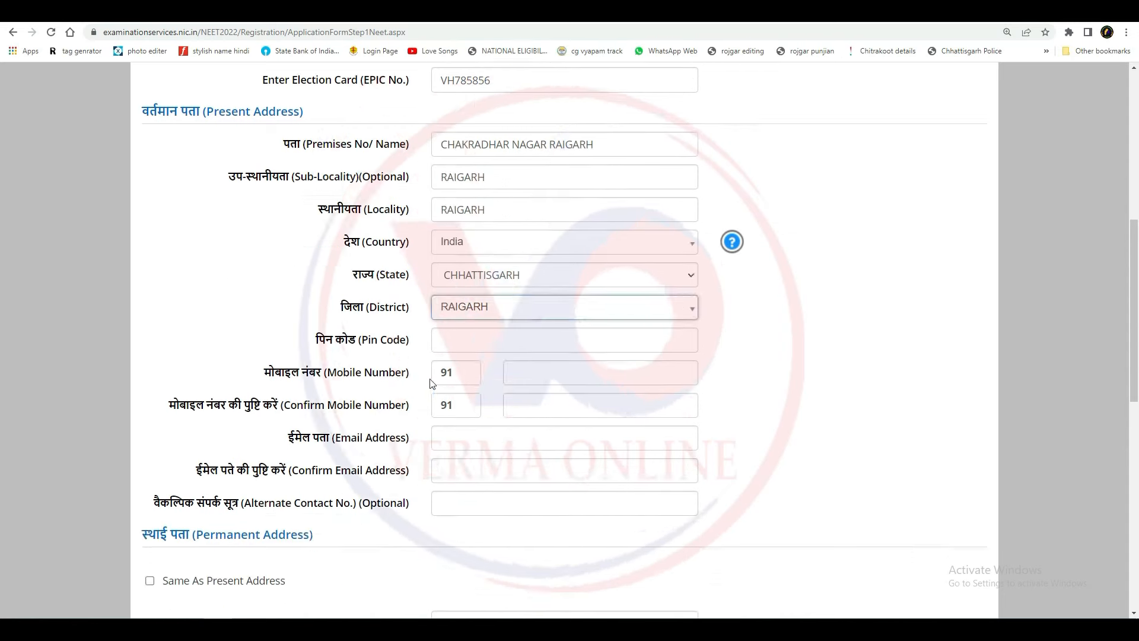
{"action": "scroll", "coordinate": [432, 383], "scroll_direction": "down", "scroll_amount": 2}
{"action": "left_click", "coordinate": [472, 205]}
Enter the pin code, then the mobile number and its confirmation
{"action": "type", "text": "496001"}
{"action": "key", "text": "Tab"}
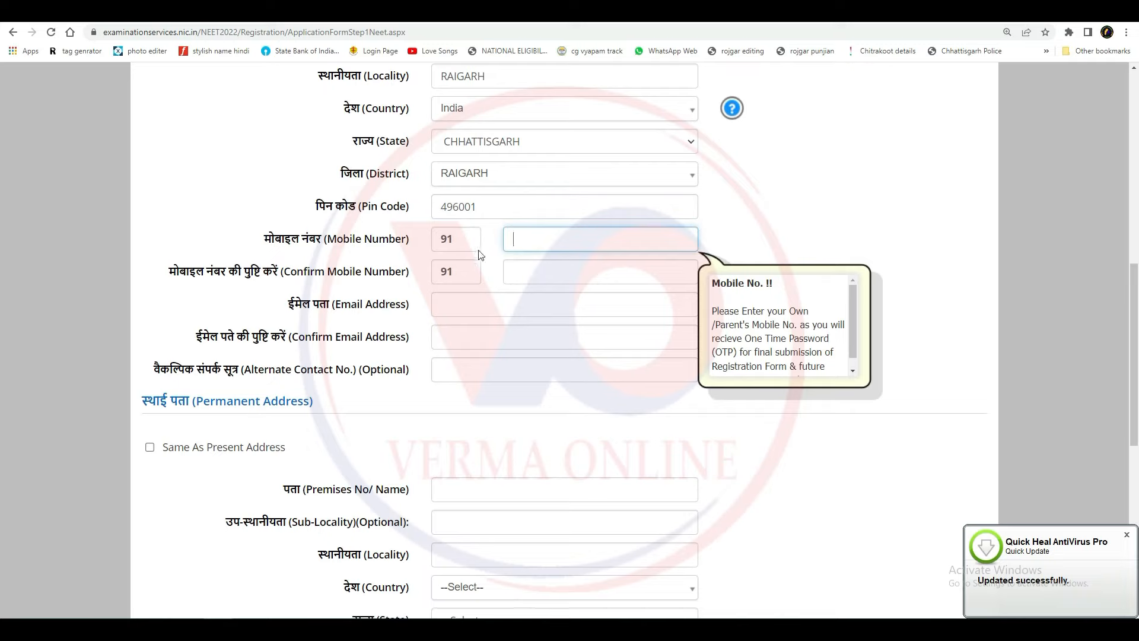
{"action": "key", "text": "Tab"}
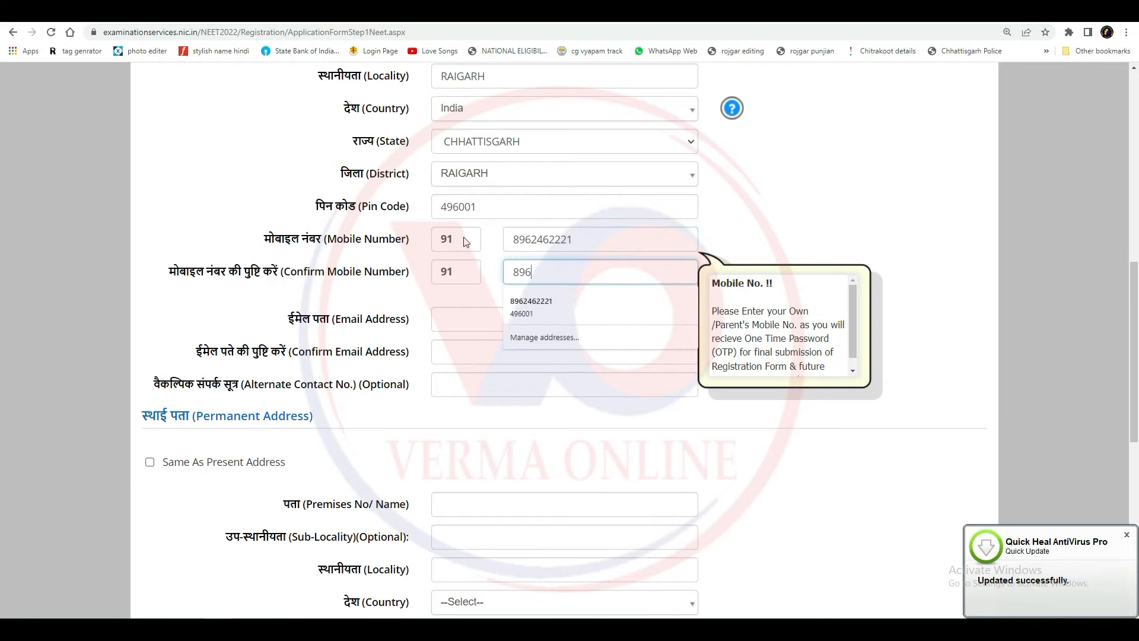
Type the candidate's e-mail address, correcting the mistyped domain
{"action": "key", "text": "Tab"}
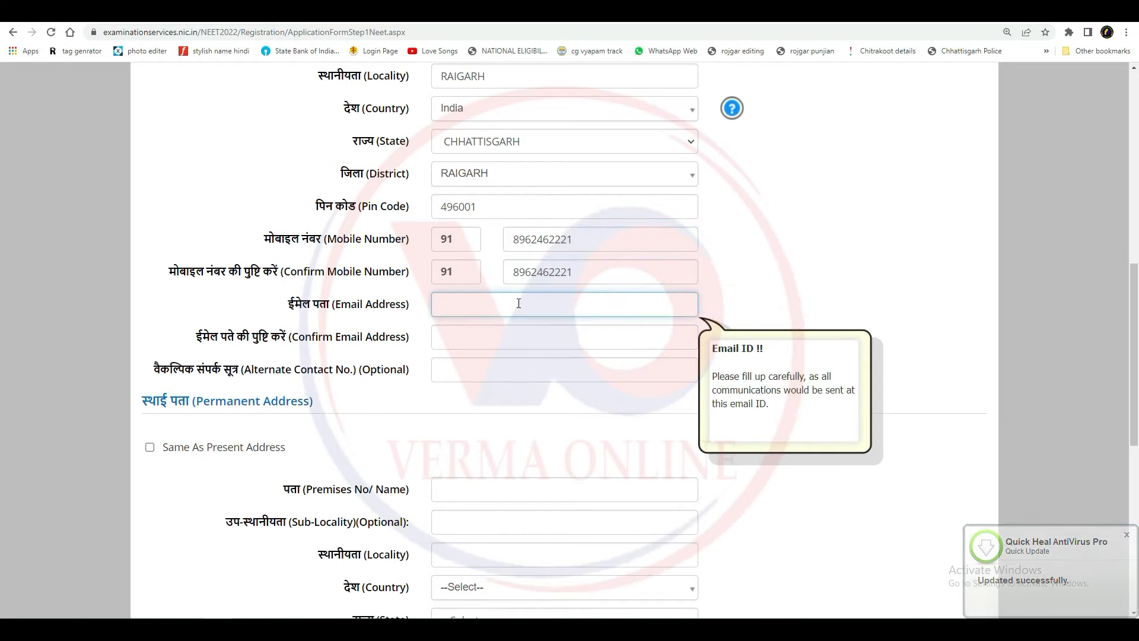
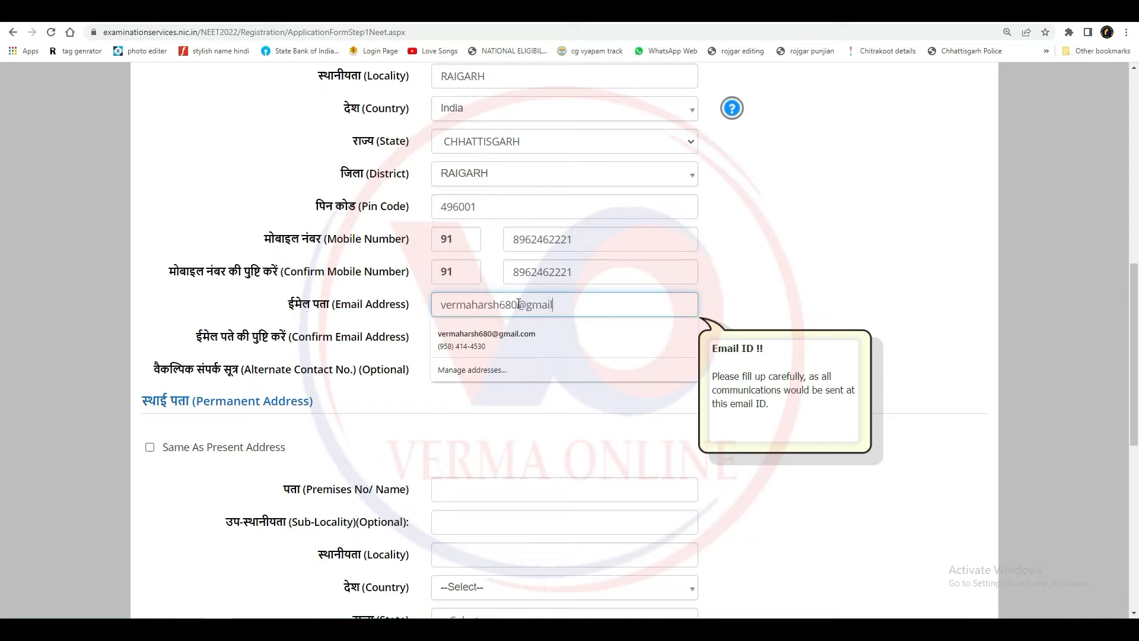
{"action": "left_click", "coordinate": [556, 305]}
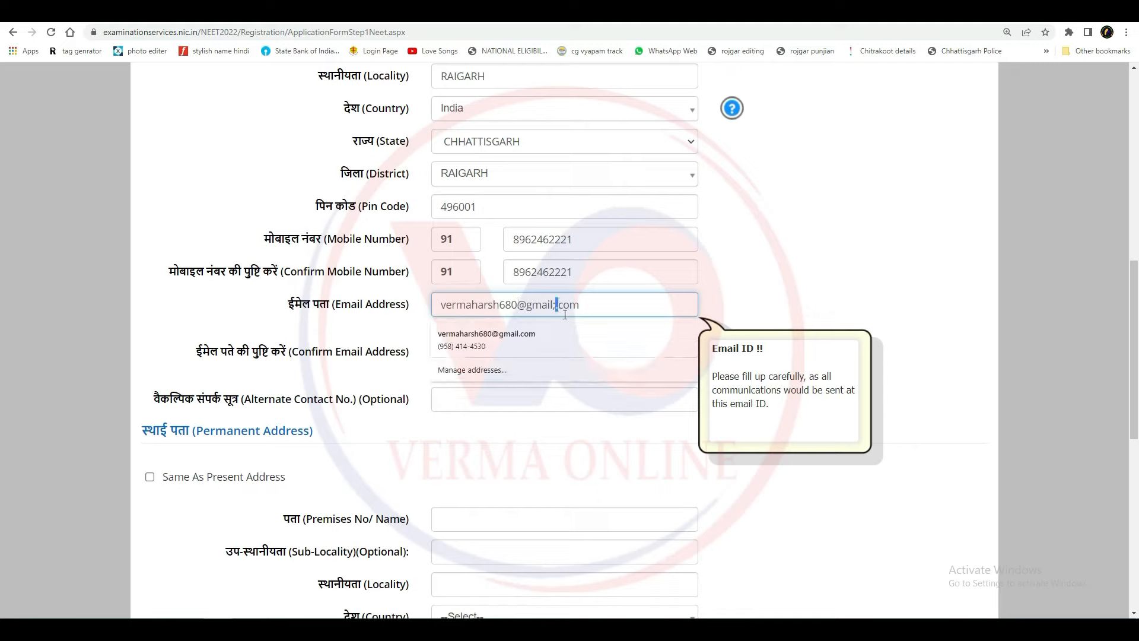
{"action": "key", "text": "BackSpace"}
{"action": "key", "text": "BackSpace"}
{"action": "key", "text": "BackSpace"}
{"action": "key", "text": "BackSpace"}
{"action": "type", "text": ",com"}
{"action": "key", "text": "Tab"}
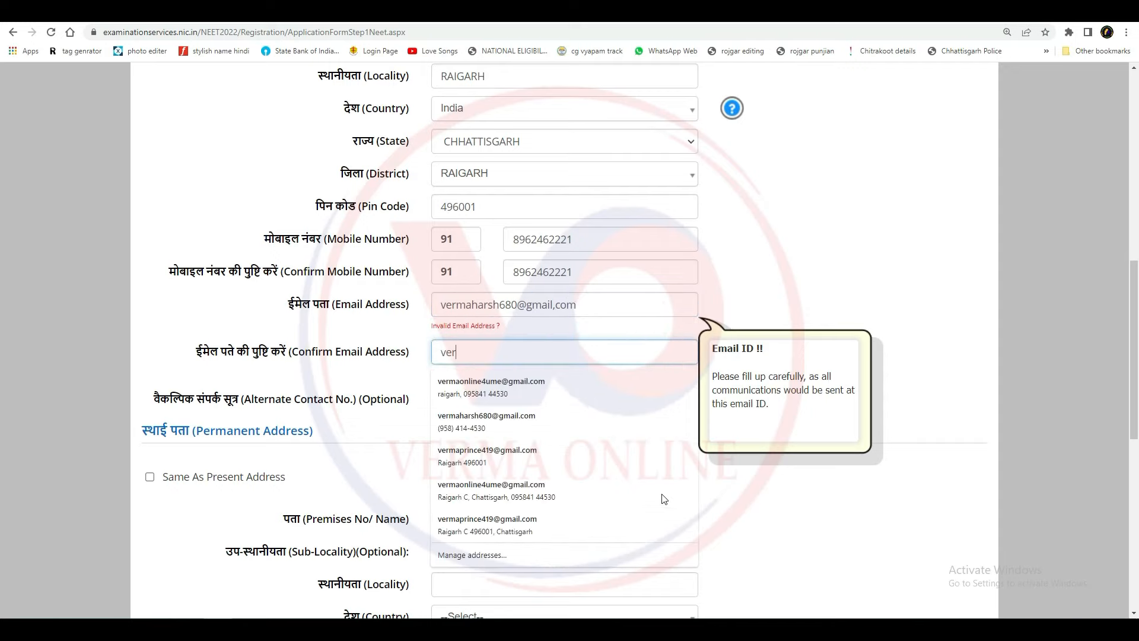
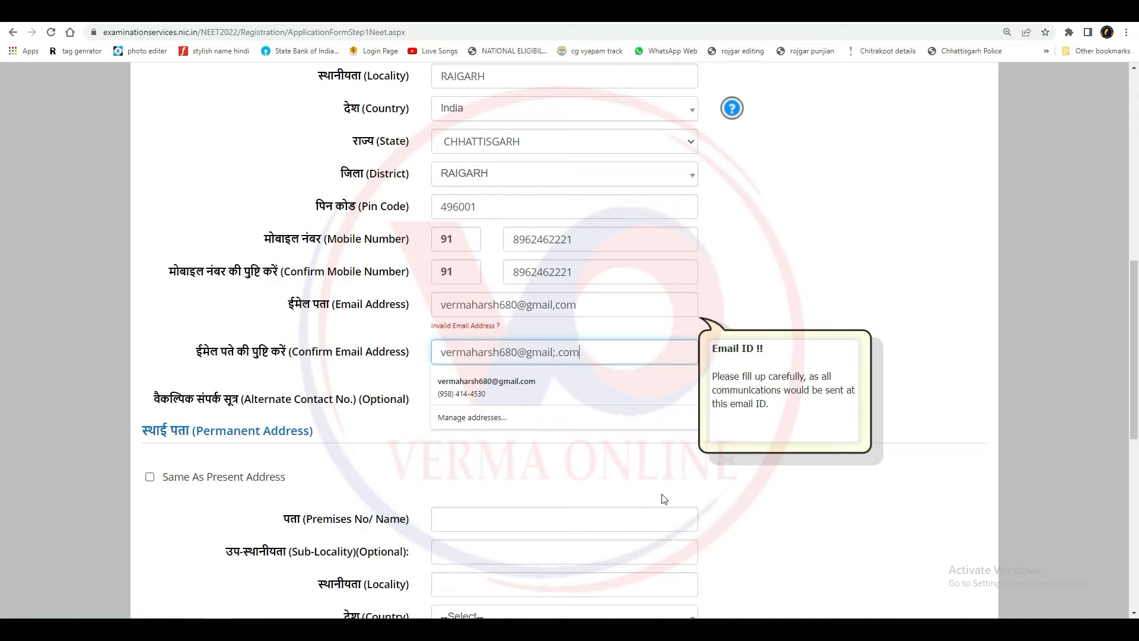
Confirm the e-mail and fix stray separators until both entries match without errors
{"action": "left_click", "coordinate": [905, 419]}
{"action": "left_click", "coordinate": [554, 356]}
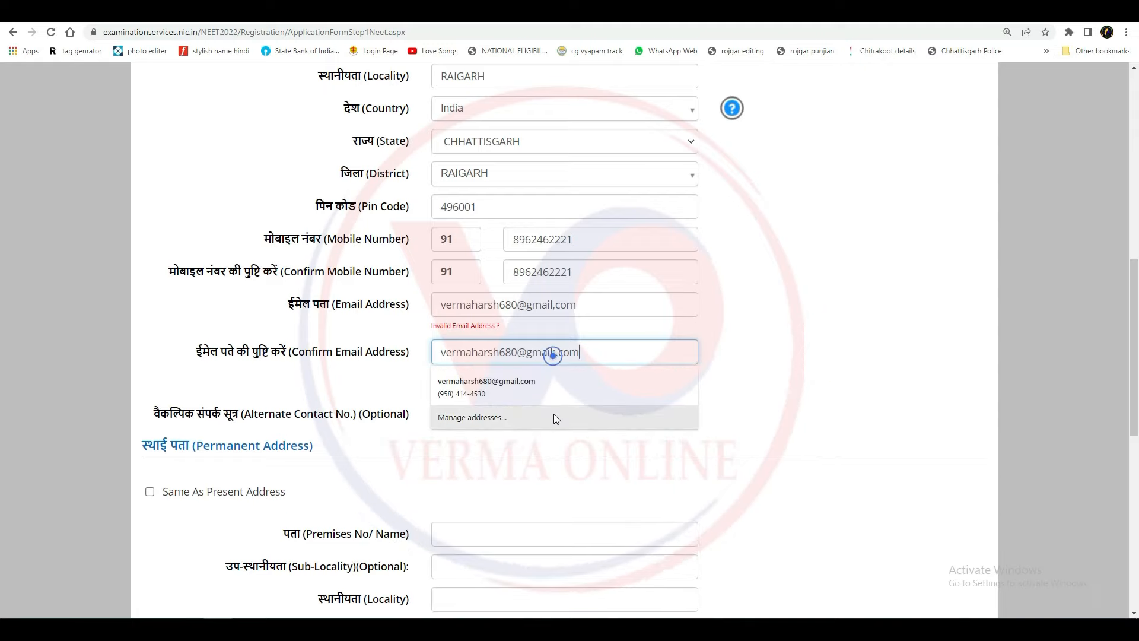
{"action": "left_click", "coordinate": [551, 352]}
{"action": "left_click", "coordinate": [551, 352]}
{"action": "key", "text": "BackSpace"}
{"action": "left_click", "coordinate": [865, 368]}
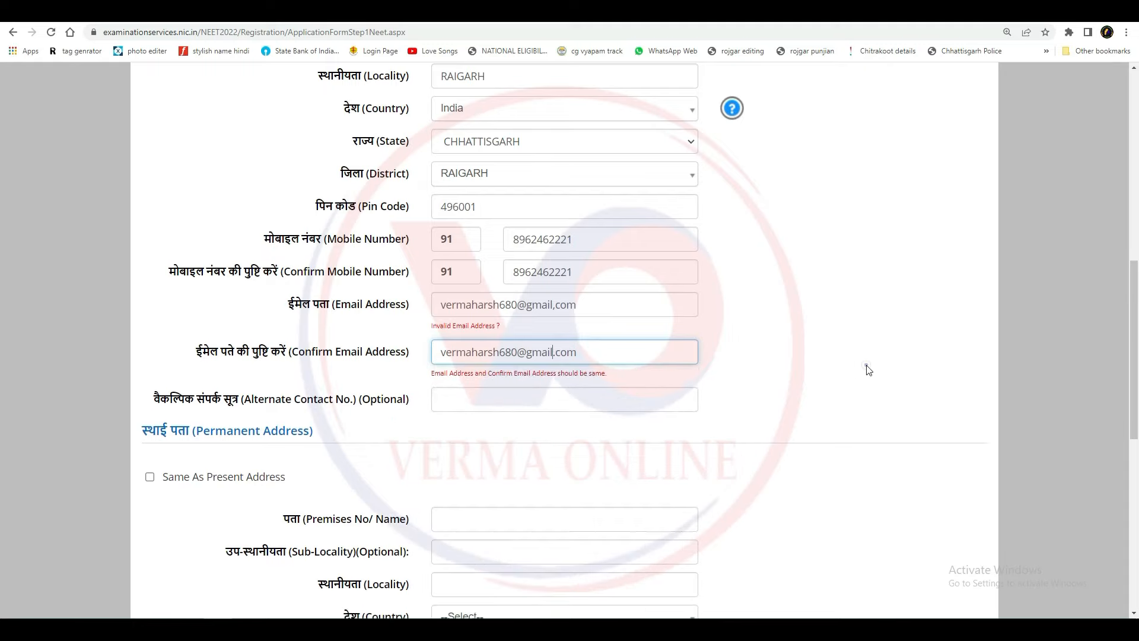
{"action": "left_click", "coordinate": [779, 289]}
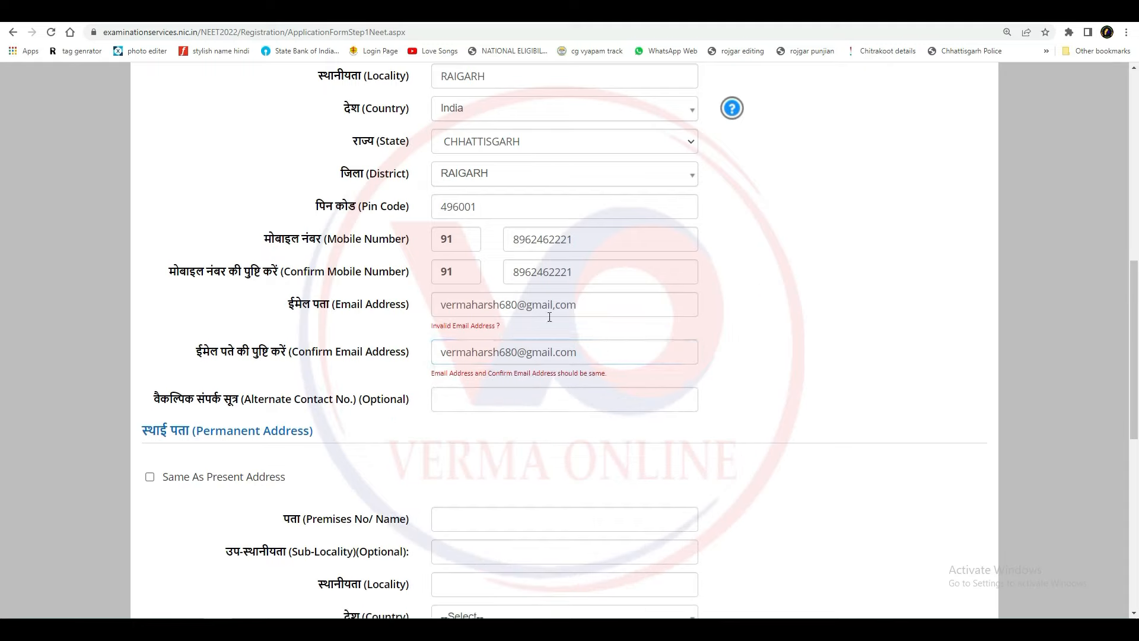
{"action": "left_click", "coordinate": [570, 305]}
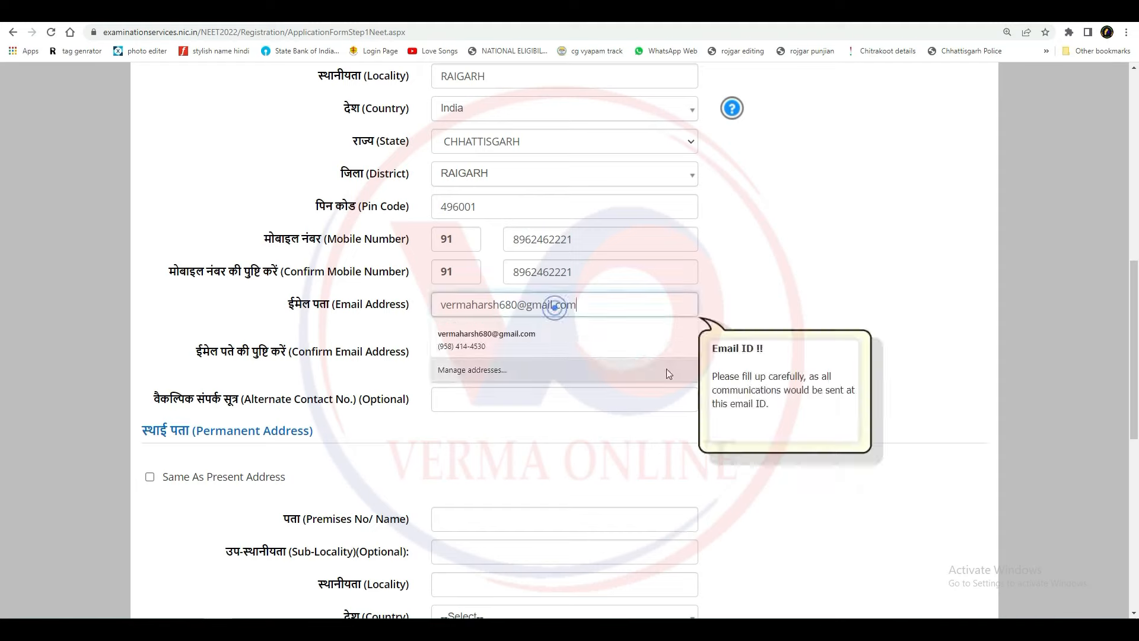
{"action": "left_click_drag", "start_coordinate": [555, 306], "coordinate": [550, 306]}
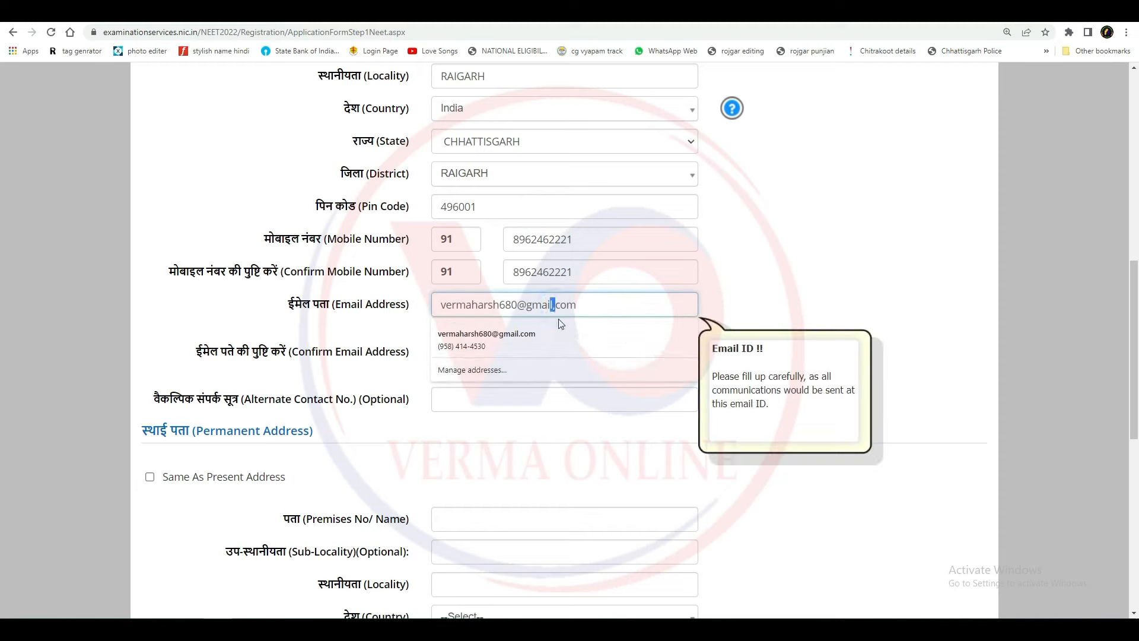
{"action": "type", "text": "."}
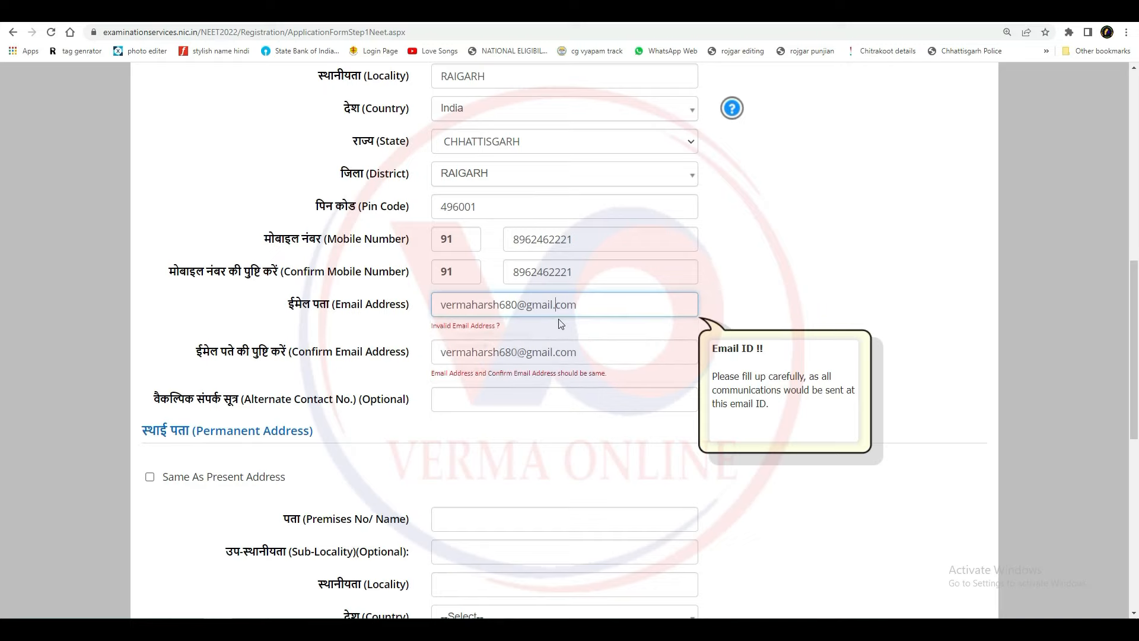
{"action": "left_click", "coordinate": [770, 281]}
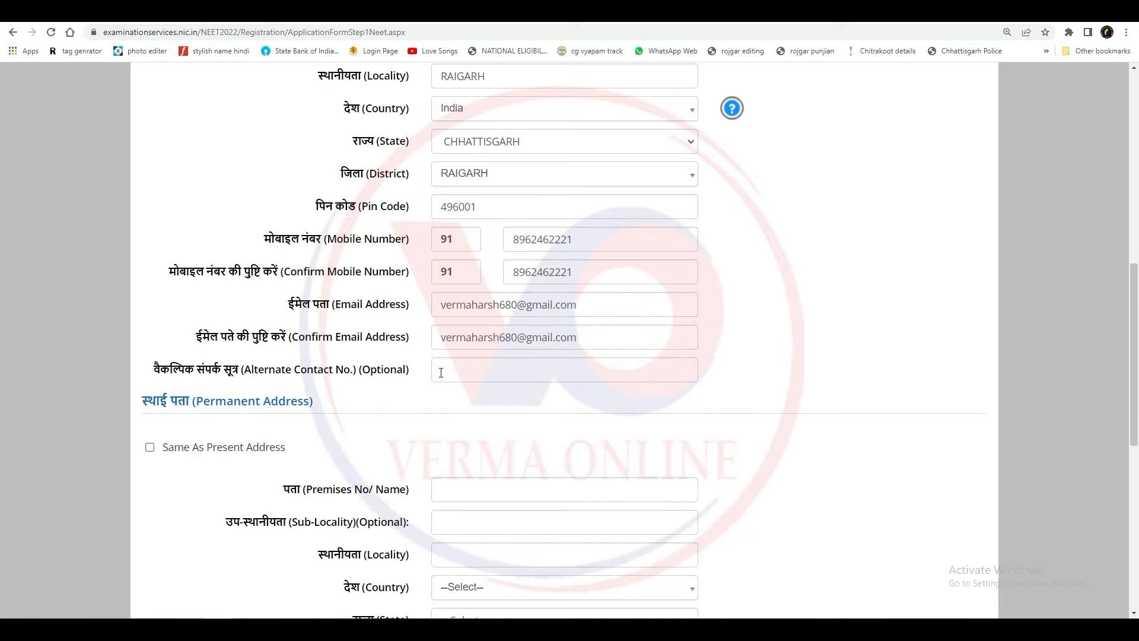
Make the permanent address the same as the present address
{"action": "left_click", "coordinate": [149, 447]}
{"action": "scroll", "coordinate": [534, 373], "scroll_direction": "down", "scroll_amount": 1}
{"action": "scroll", "coordinate": [534, 374], "scroll_direction": "down", "scroll_amount": 3}
Enter the account password and its confirmation
{"action": "left_click", "coordinate": [525, 283]}
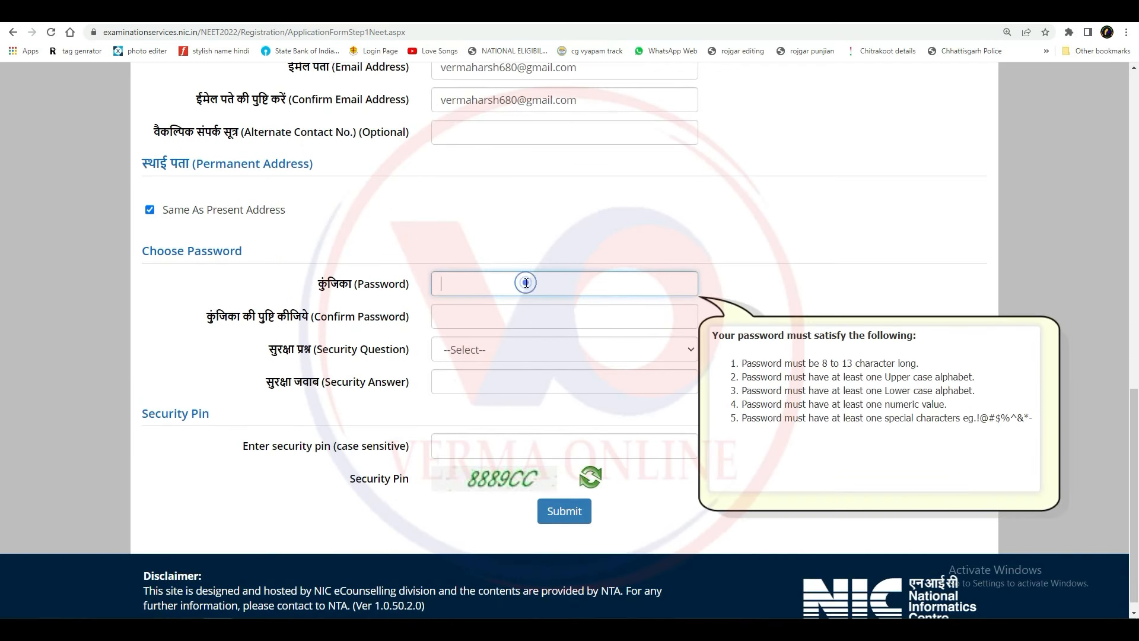
{"action": "type", "text": "********"}
{"action": "key", "text": "ctrl+a"}
{"action": "type", "text": "********"}
{"action": "left_click", "coordinate": [465, 316]}
{"action": "type", "text": "**"}
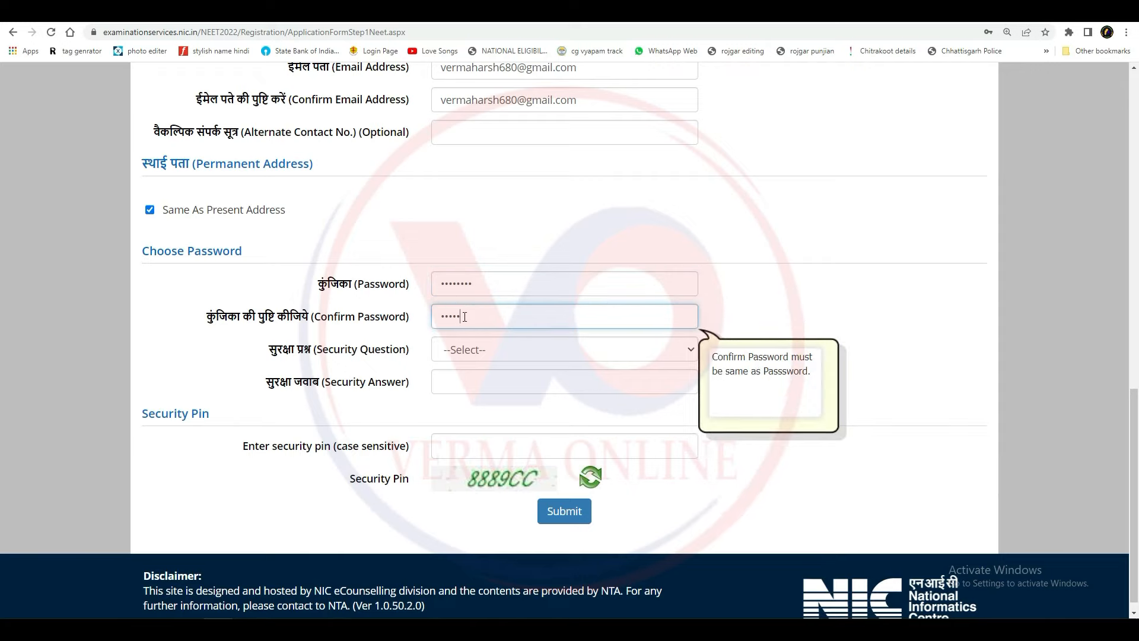
{"action": "type", "text": "*"}
Choose security question 'Which is your favourite book ?', enter the security pin, and submit
{"action": "left_click", "coordinate": [463, 354]}
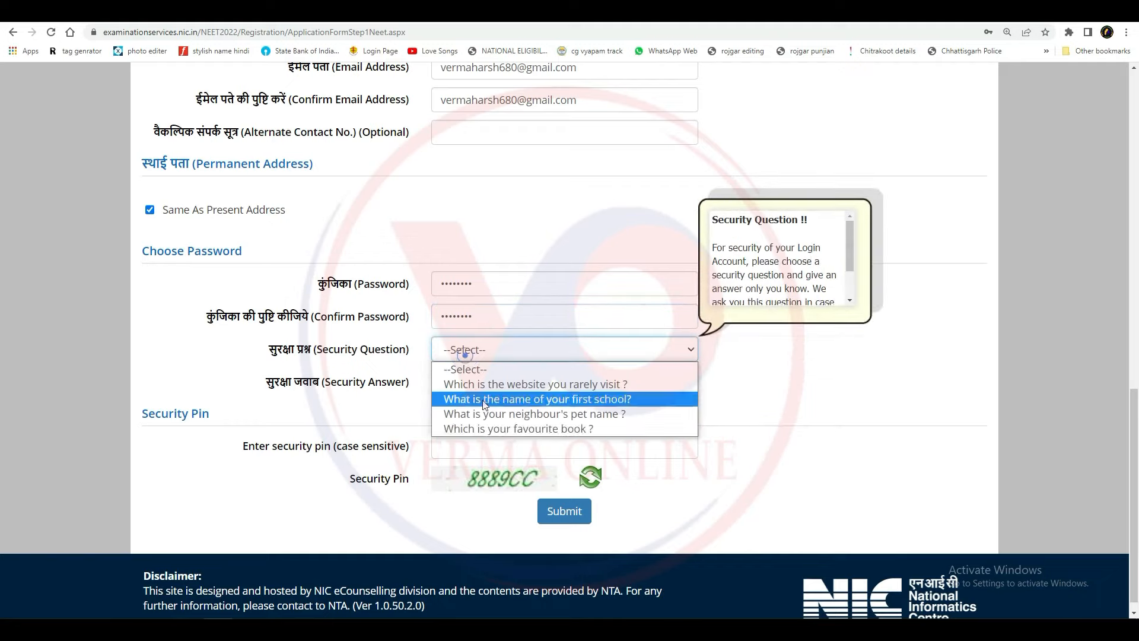
{"action": "left_click", "coordinate": [495, 422]}
{"action": "left_click", "coordinate": [491, 383]}
{"action": "type", "text": "*"}
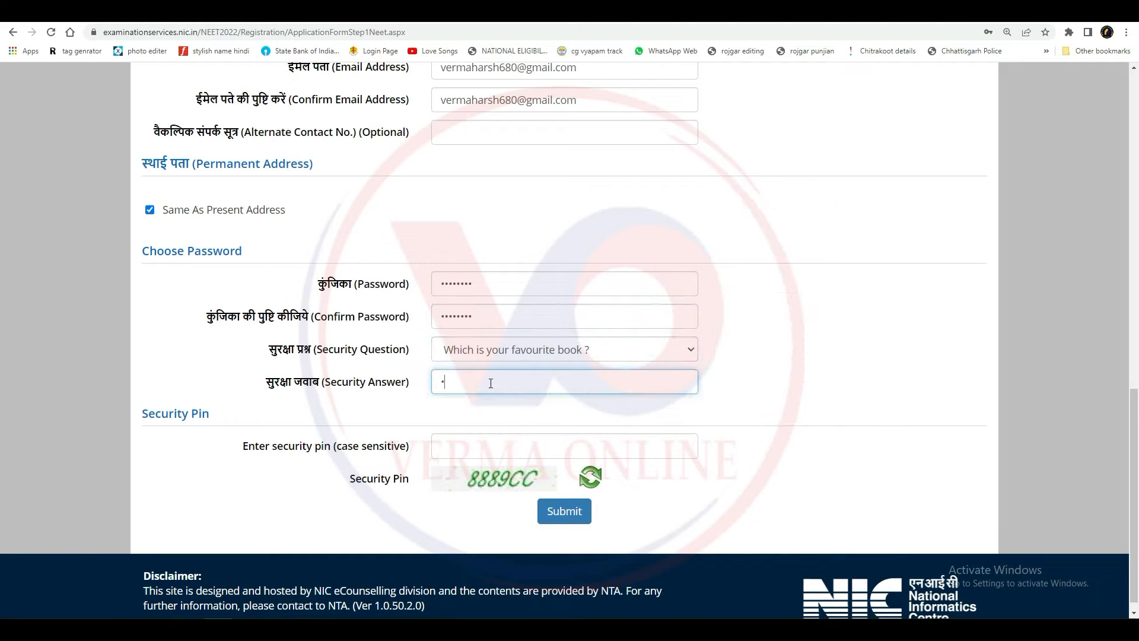
{"action": "key", "text": "Tab"}
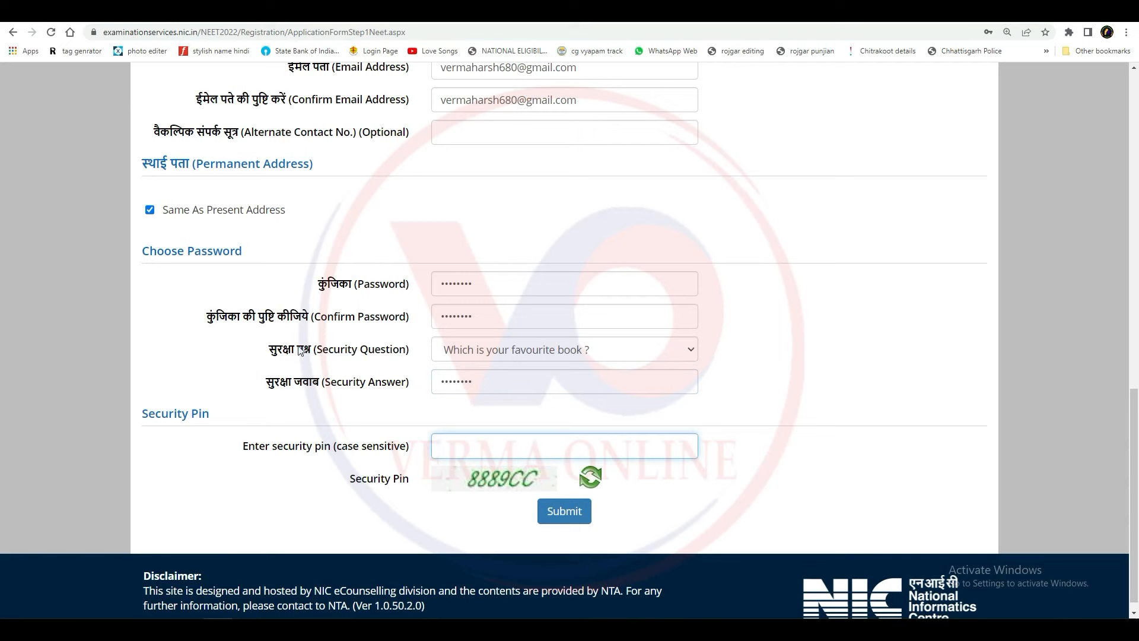
{"action": "left_click_drag", "start_coordinate": [393, 350], "coordinate": [294, 350]}
{"action": "left_click", "coordinate": [534, 352]}
{"action": "left_click", "coordinate": [534, 352]}
{"action": "left_click", "coordinate": [496, 449]}
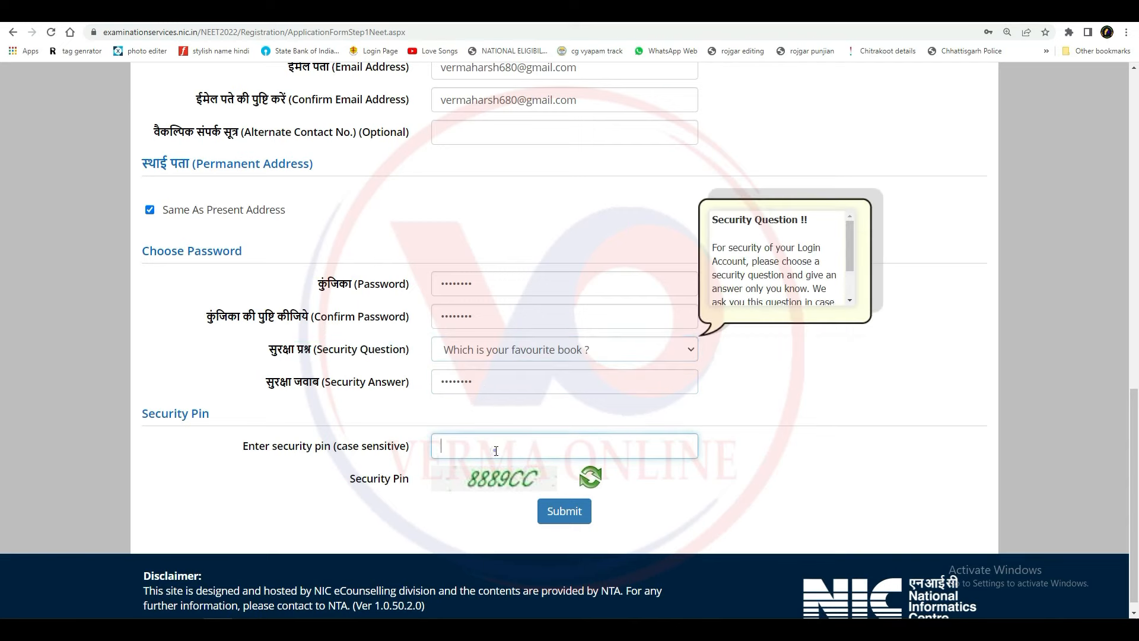
{"action": "type", "text": "8889"}
{"action": "key", "text": "Return"}
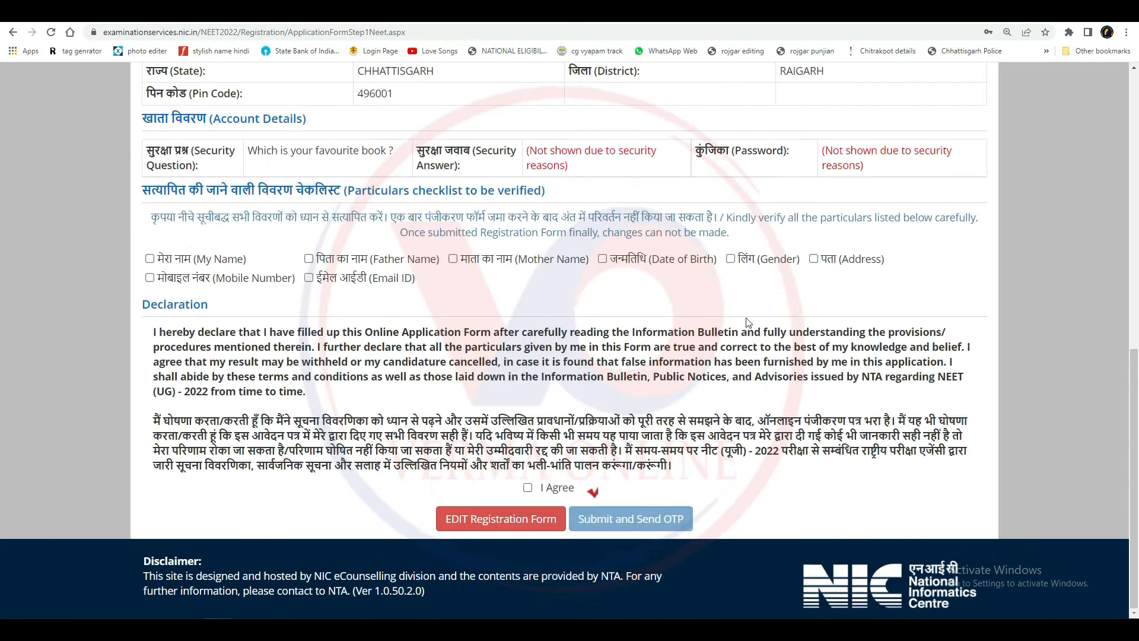
Tick the My Name, Father Name, Mother Name, Date of Birth and Gender checklist items
{"action": "scroll", "coordinate": [642, 342], "scroll_direction": "up", "scroll_amount": 5}
{"action": "scroll", "coordinate": [642, 341], "scroll_direction": "up", "scroll_amount": 3}
{"action": "left_click_drag", "start_coordinate": [357, 312], "coordinate": [430, 312]}
{"action": "scroll", "coordinate": [646, 297], "scroll_direction": "down", "scroll_amount": 2}
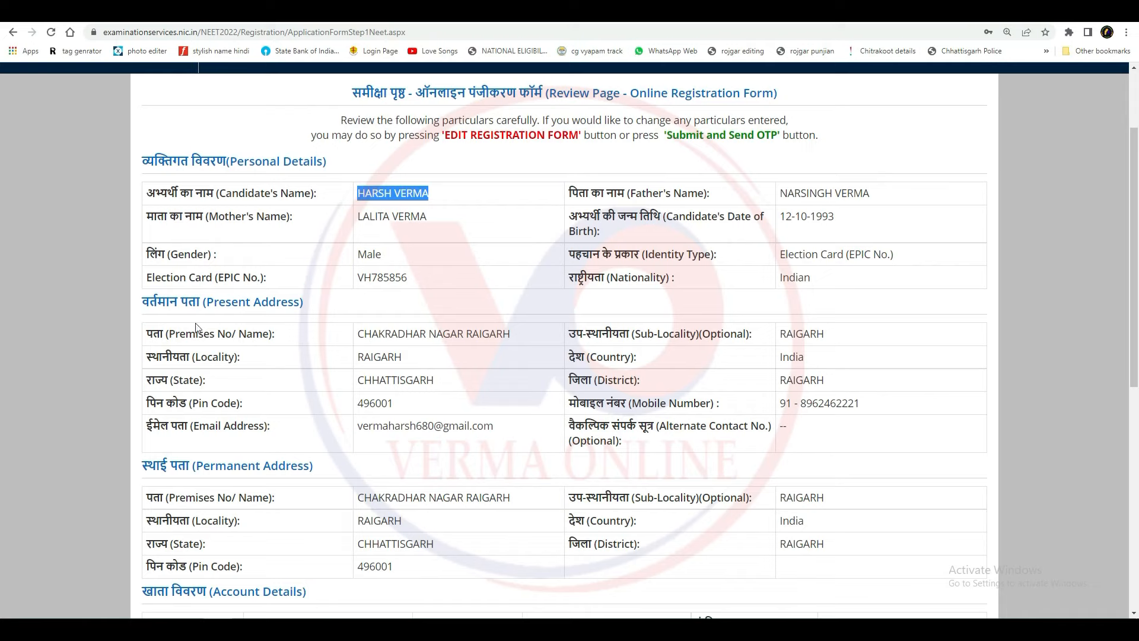
{"action": "scroll", "coordinate": [500, 448], "scroll_direction": "down", "scroll_amount": 5}
{"action": "left_click", "coordinate": [165, 440]}
{"action": "key", "text": "Tab"}
{"action": "key", "text": "space"}
{"action": "key", "text": "Tab"}
{"action": "key", "text": "space"}
{"action": "key", "text": "Tab"}
{"action": "key", "text": "space"}
{"action": "key", "text": "Tab"}
{"action": "key", "text": "space"}
Tick the Address, Mobile Number and Email ID items, then Submit and Send OTP
{"action": "key", "text": "Tab"}
{"action": "key", "text": "space"}
{"action": "key", "text": "Tab"}
{"action": "key", "text": "space"}
{"action": "key", "text": "Tab"}
{"action": "key", "text": "space"}
{"action": "scroll", "coordinate": [565, 411], "scroll_direction": "down", "scroll_amount": 2}
{"action": "scroll", "coordinate": [565, 412], "scroll_direction": "down", "scroll_amount": 2}
{"action": "key", "text": "Tab"}
{"action": "key", "text": "space"}
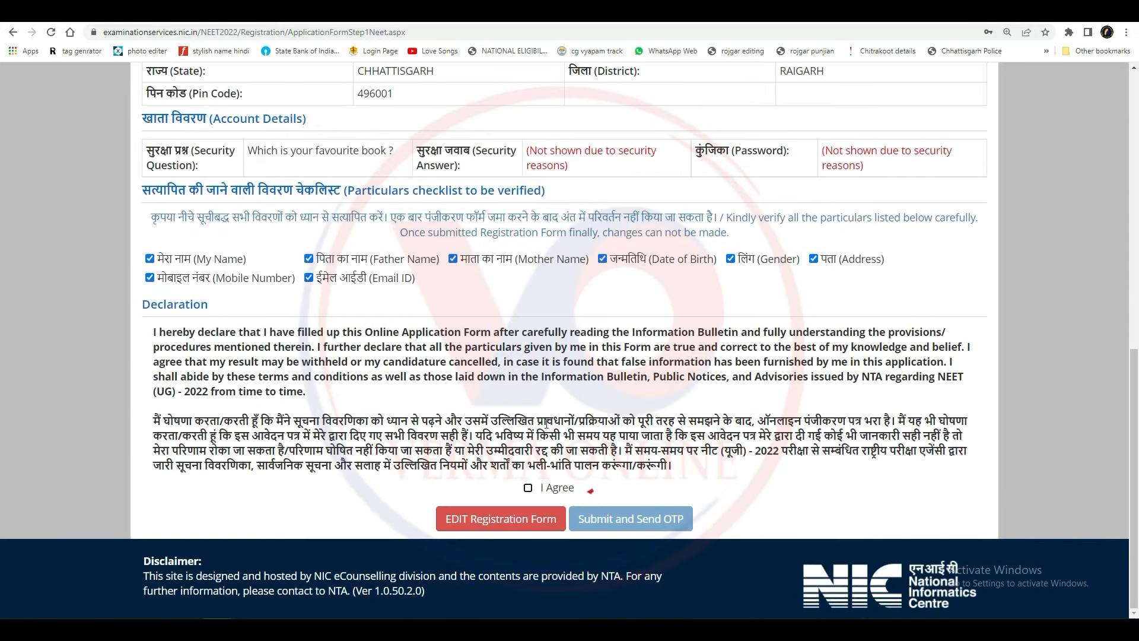
{"action": "left_click", "coordinate": [631, 520]}
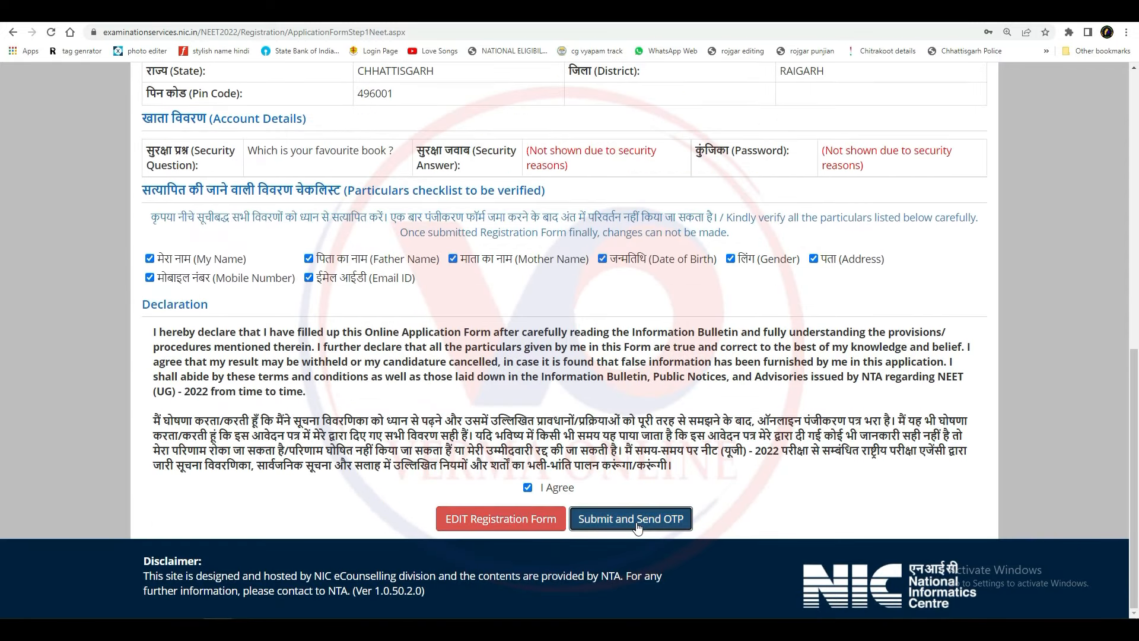
Confirm with Yes, enter the SMS OTP and submit the registration form
{"action": "left_click", "coordinate": [543, 363]}
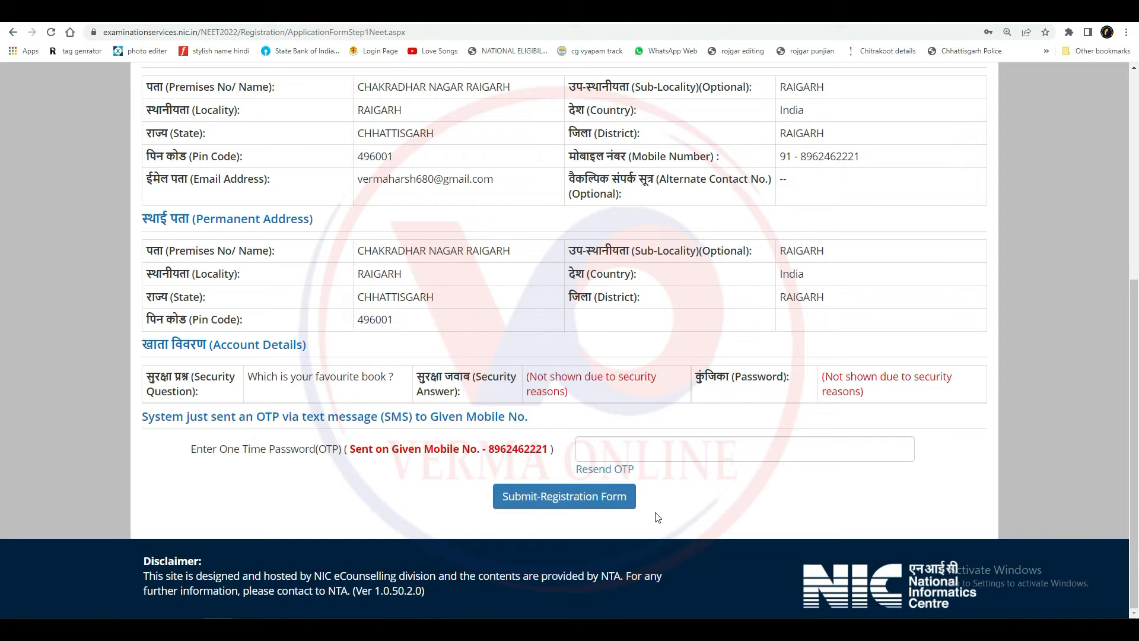
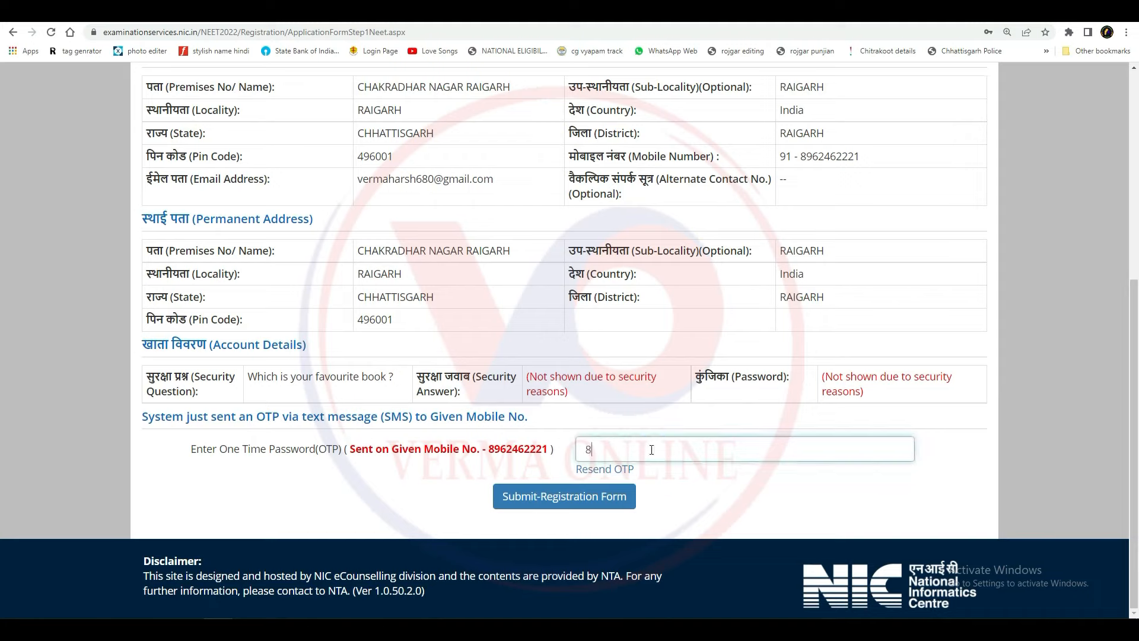
{"action": "left_click", "coordinate": [547, 493]}
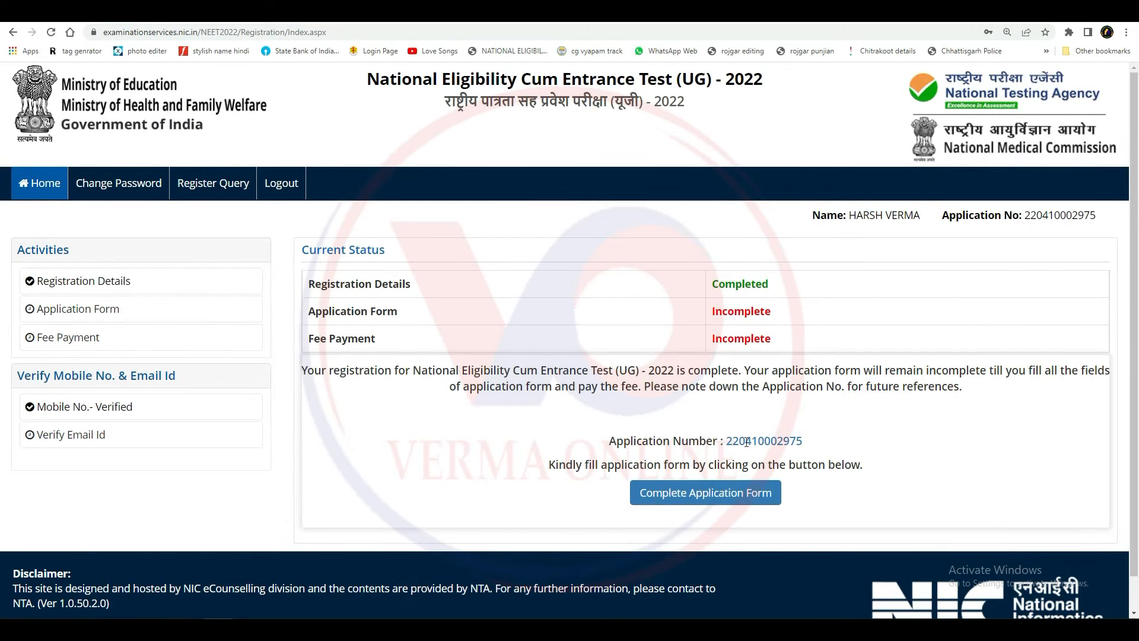
Copy the application number, dismiss Chrome's password warning and continue to Complete Application Form
{"action": "left_click_drag", "start_coordinate": [725, 439], "coordinate": [803, 443]}
{"action": "right_click", "coordinate": [797, 441]}
{"action": "left_click", "coordinate": [804, 444]}
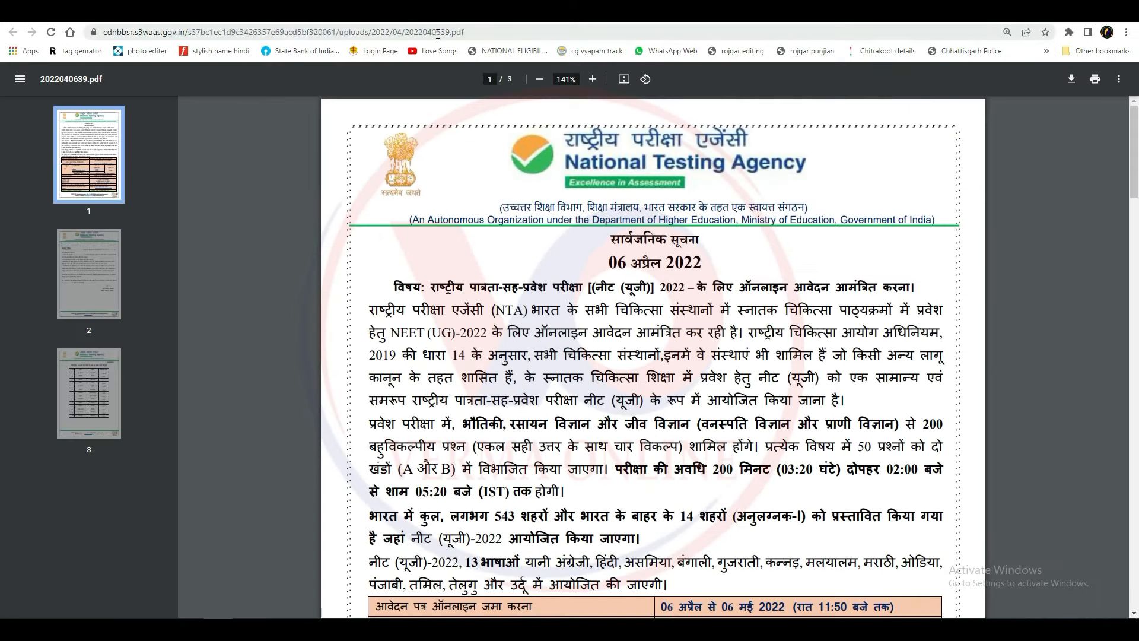
{"action": "left_click", "coordinate": [438, 33]}
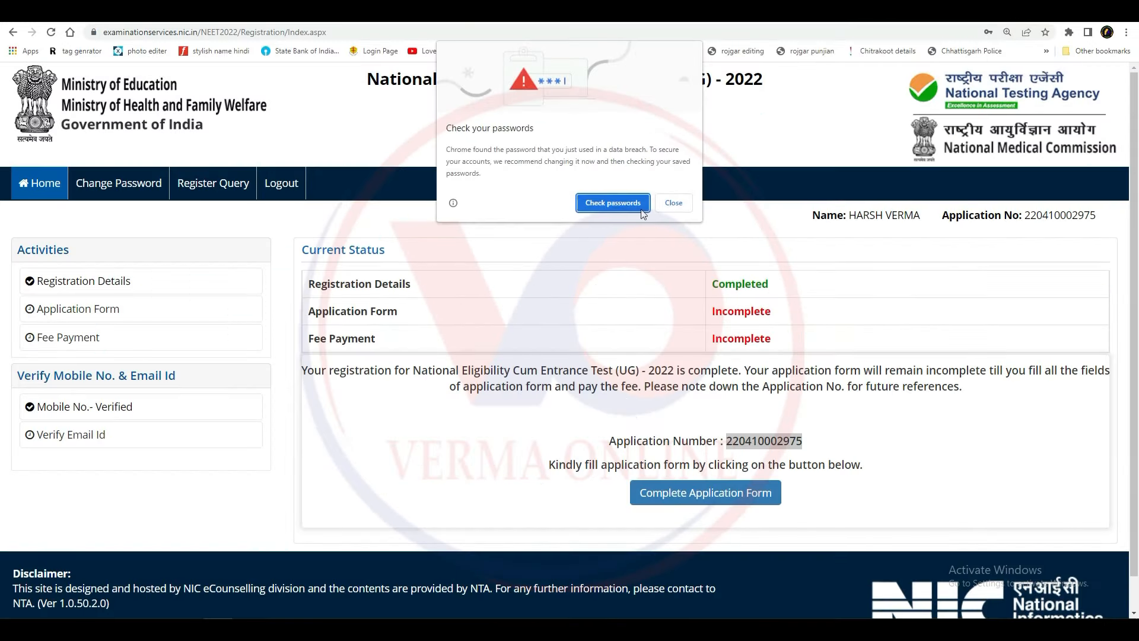
{"action": "left_click", "coordinate": [674, 202]}
{"action": "left_click", "coordinate": [717, 497]}
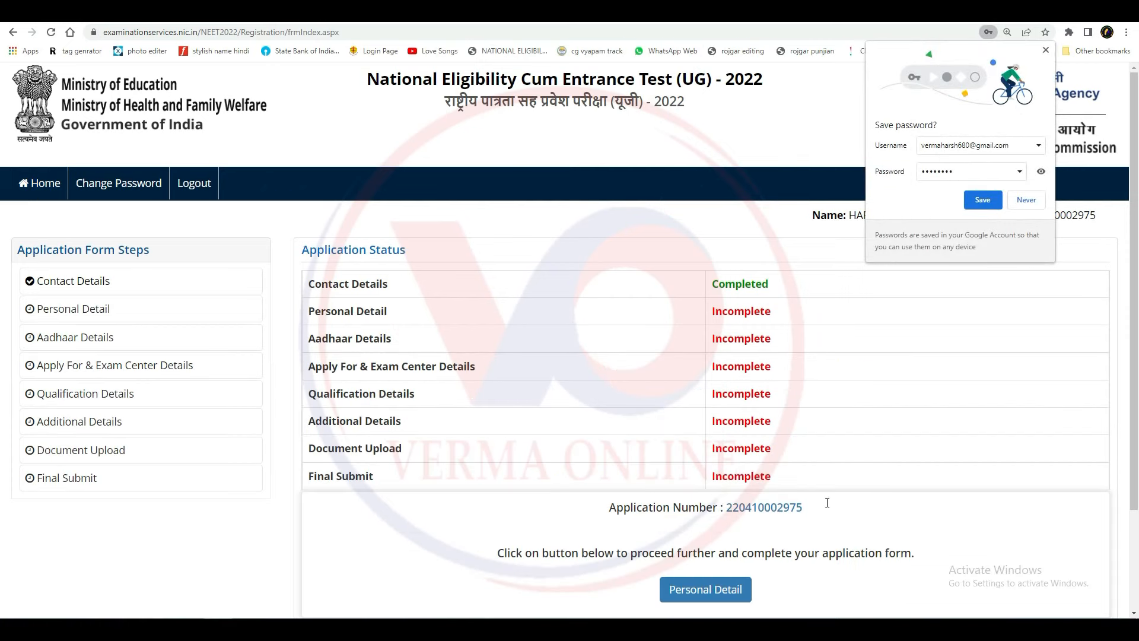
Review the form steps' statuses, then open the Personal Details form
{"action": "scroll", "coordinate": [642, 455], "scroll_direction": "down", "scroll_amount": 1}
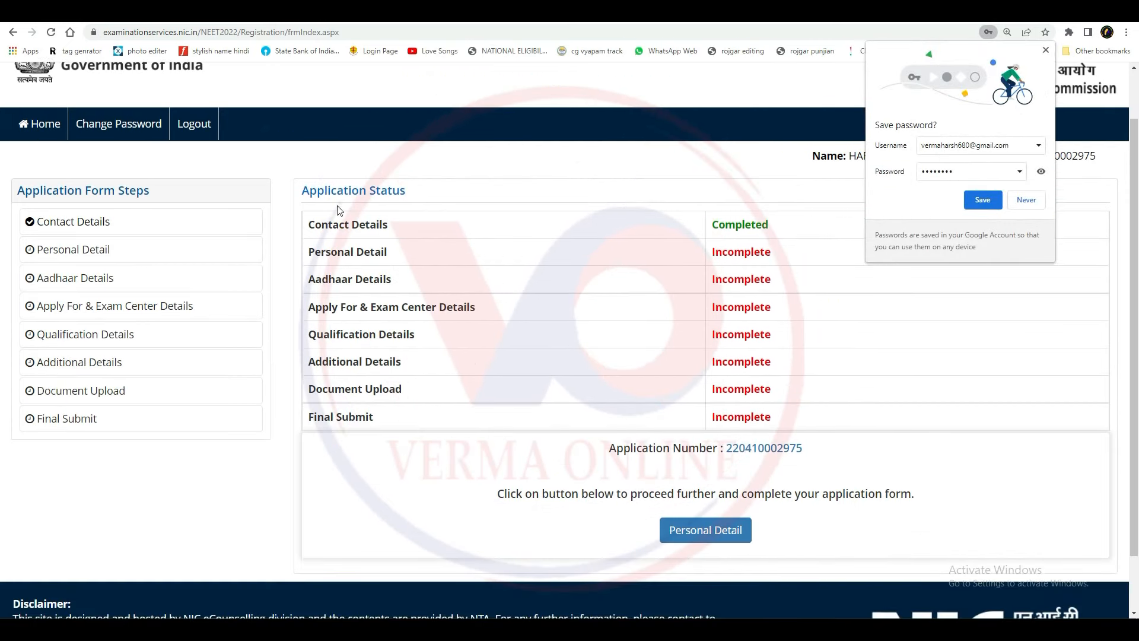
{"action": "left_click_drag", "start_coordinate": [315, 226], "coordinate": [397, 281]}
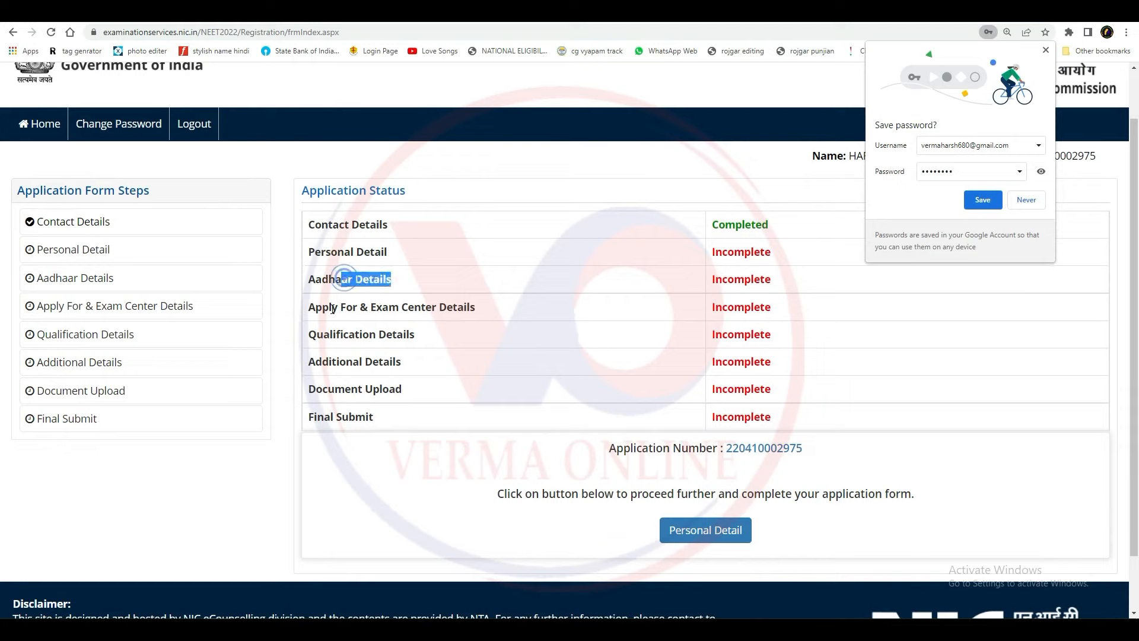
{"action": "left_click_drag", "start_coordinate": [336, 307], "coordinate": [492, 312]}
{"action": "left_click_drag", "start_coordinate": [312, 334], "coordinate": [415, 336]}
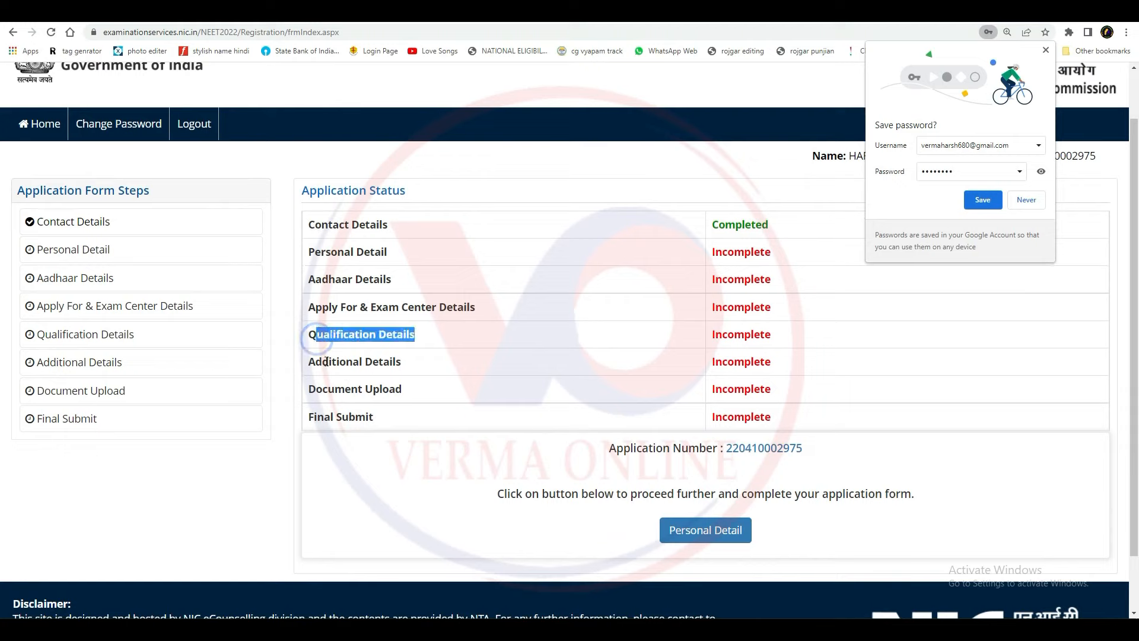
{"action": "left_click_drag", "start_coordinate": [325, 361], "coordinate": [410, 363]}
{"action": "left_click_drag", "start_coordinate": [325, 387], "coordinate": [409, 392]}
{"action": "left_click_drag", "start_coordinate": [343, 421], "coordinate": [408, 421]}
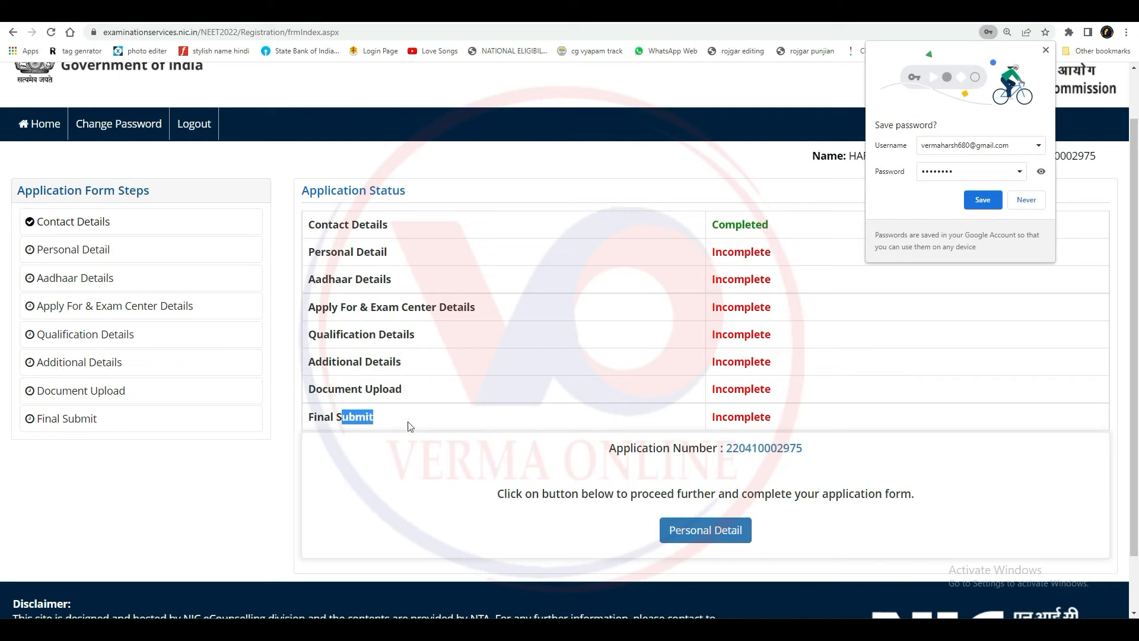
{"action": "left_click", "coordinate": [703, 533]}
Decline saving the password; set state CHHATTISGARH, category OBC- NCL (Central List), disability No
{"action": "left_click", "coordinate": [1026, 199]}
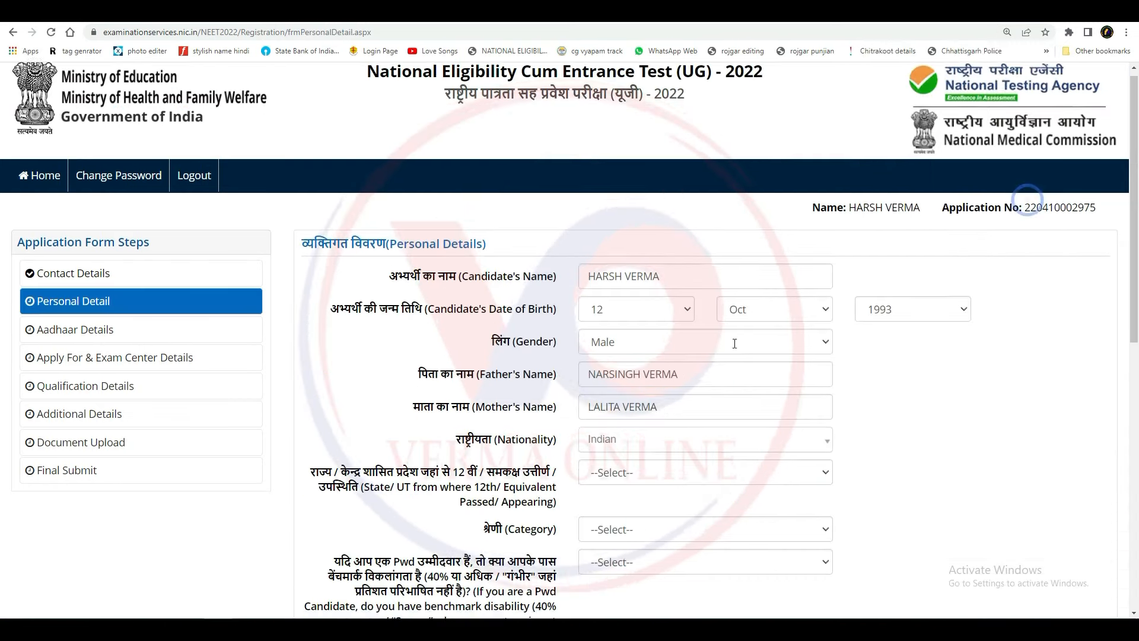
{"action": "scroll", "coordinate": [563, 393], "scroll_direction": "down", "scroll_amount": 1}
{"action": "scroll", "coordinate": [636, 356], "scroll_direction": "down", "scroll_amount": 1}
{"action": "left_click_drag", "start_coordinate": [341, 301], "coordinate": [504, 304]}
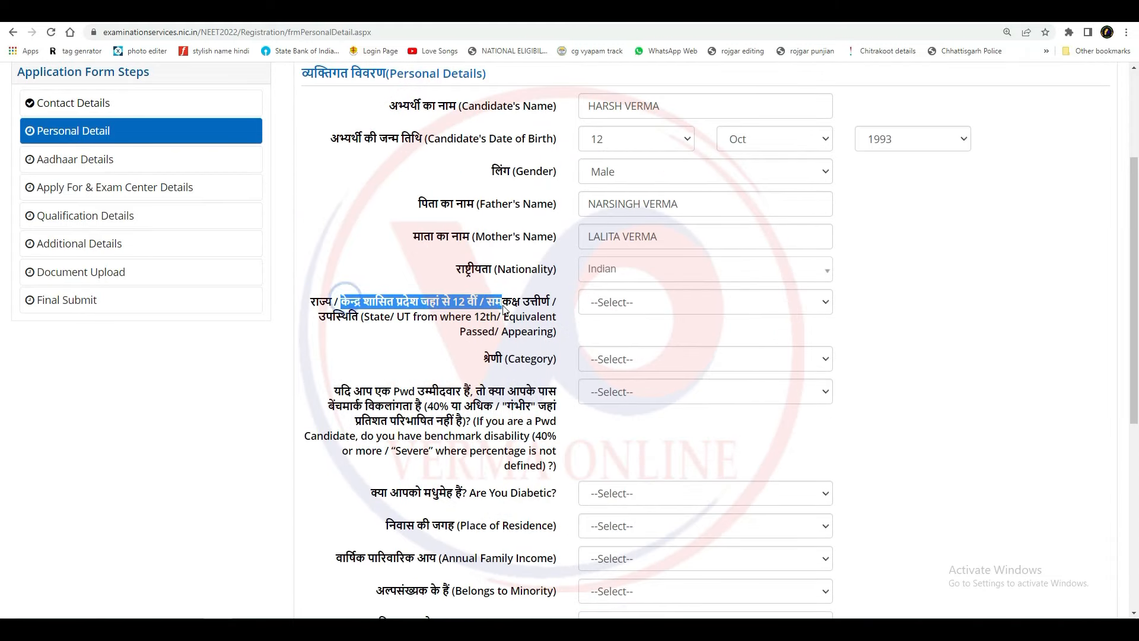
{"action": "left_click", "coordinate": [658, 304]}
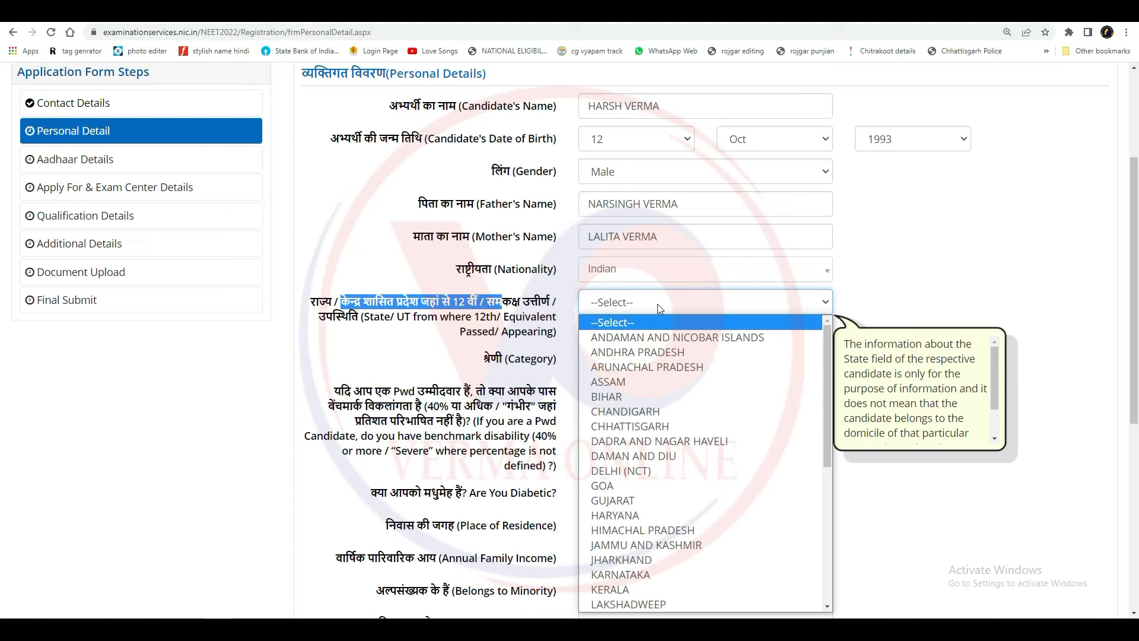
{"action": "left_click", "coordinate": [648, 428]}
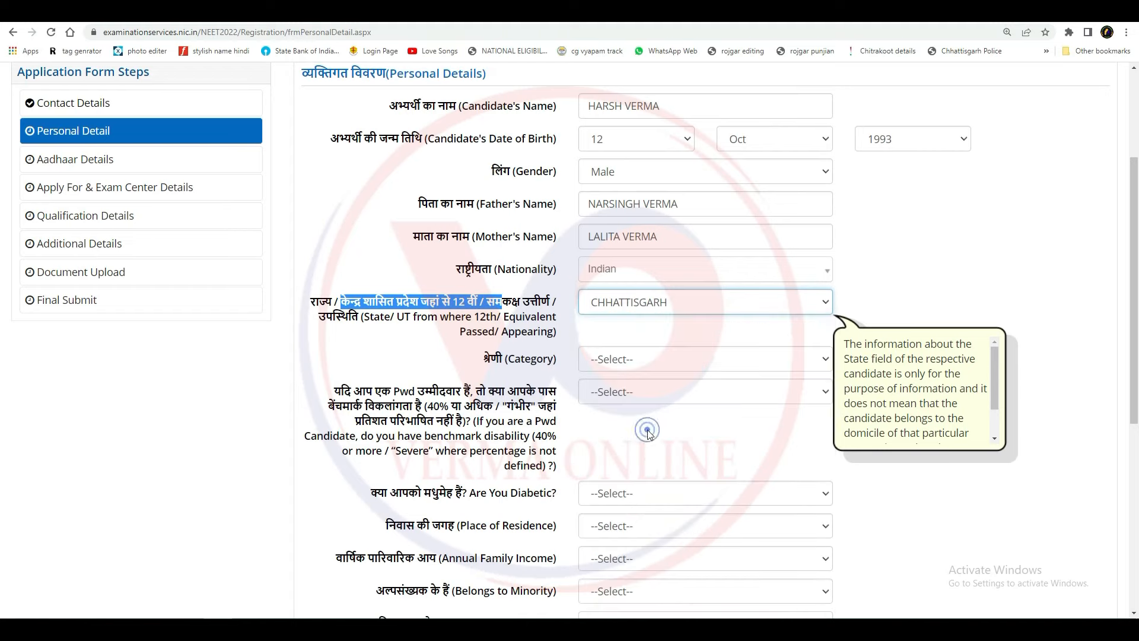
{"action": "left_click", "coordinate": [648, 431]}
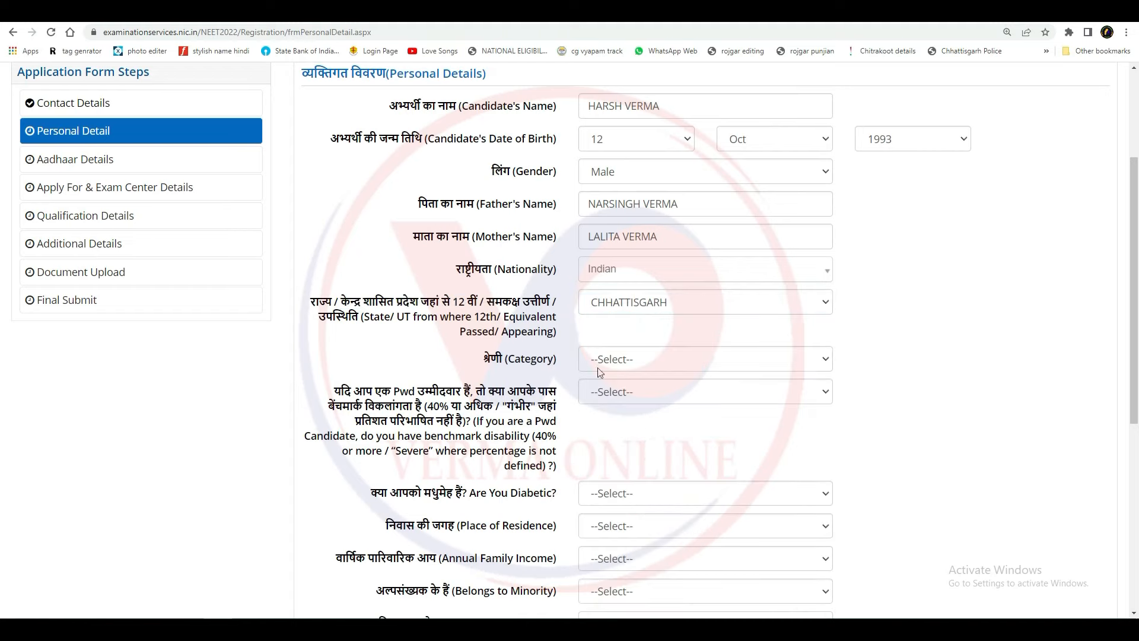
{"action": "left_click", "coordinate": [635, 362]}
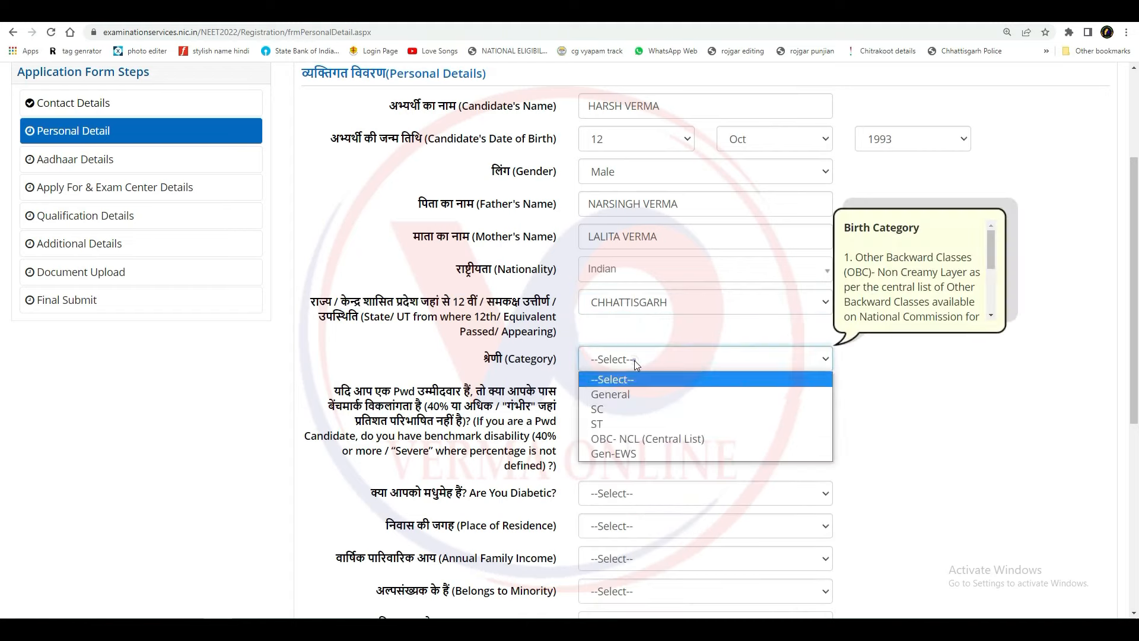
{"action": "left_click", "coordinate": [635, 438]}
{"action": "left_click", "coordinate": [645, 393]}
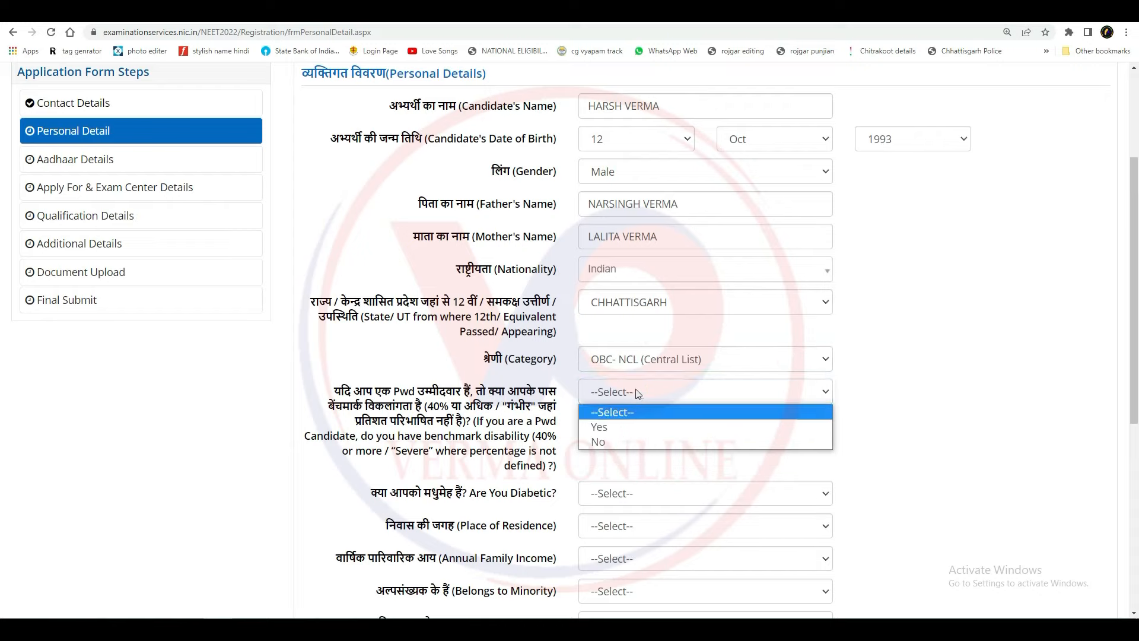
{"action": "left_click", "coordinate": [603, 442]}
{"action": "scroll", "coordinate": [682, 404], "scroll_direction": "down", "scroll_amount": 4}
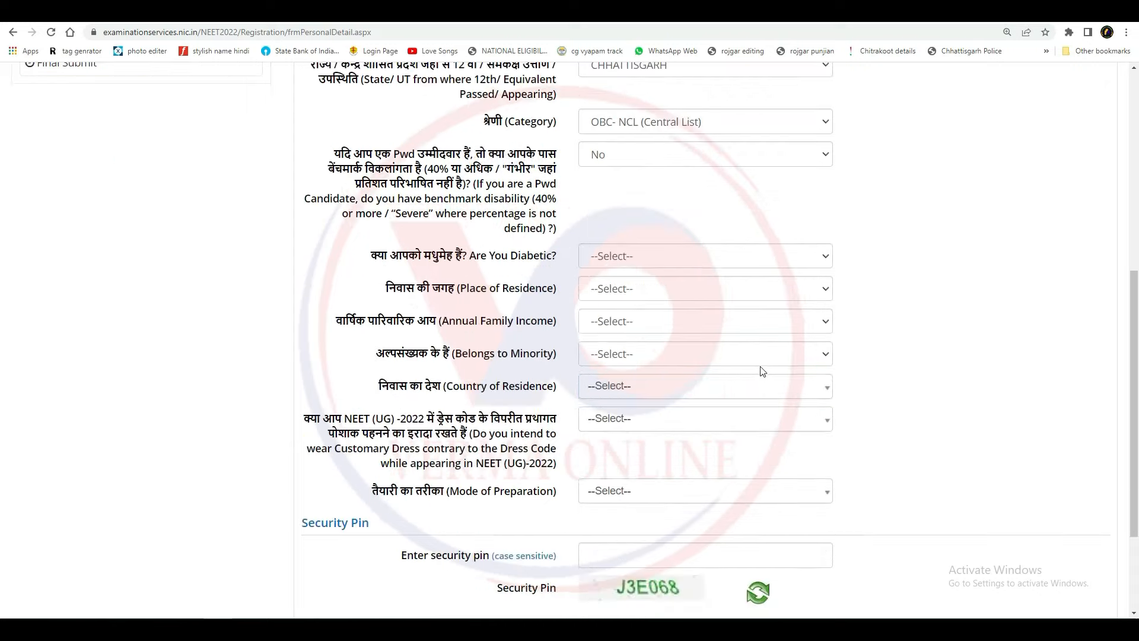
Answer diabetic No, residence Urban, income UPTO 100000, minority No, country India, customary dress Yes
{"action": "left_click", "coordinate": [650, 255]}
{"action": "left_click", "coordinate": [629, 306]}
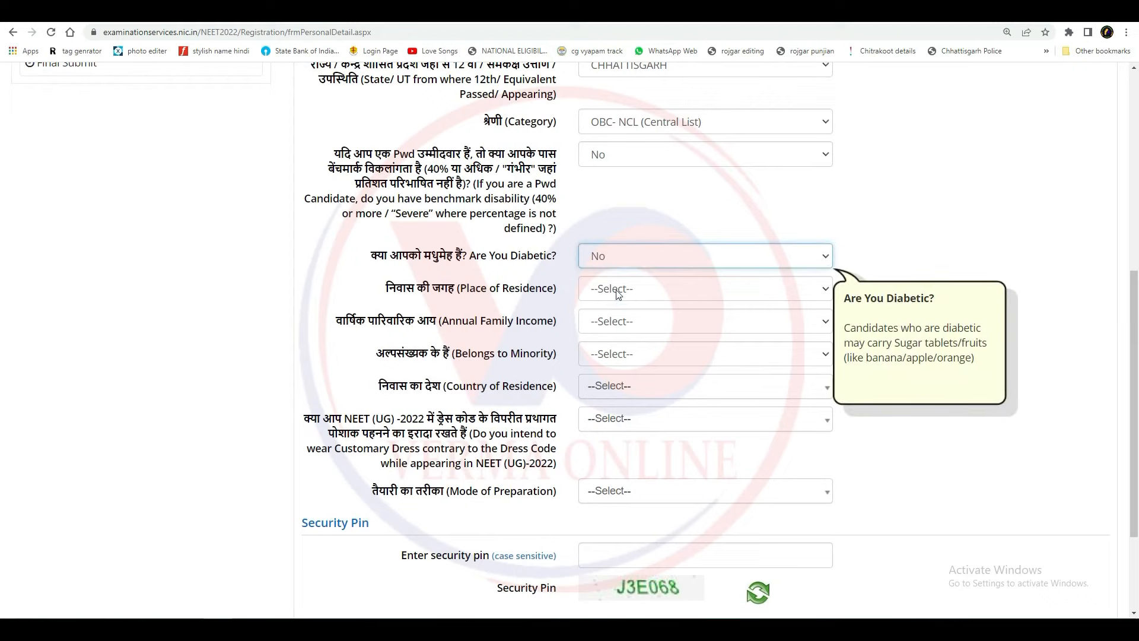
{"action": "left_click", "coordinate": [617, 291]}
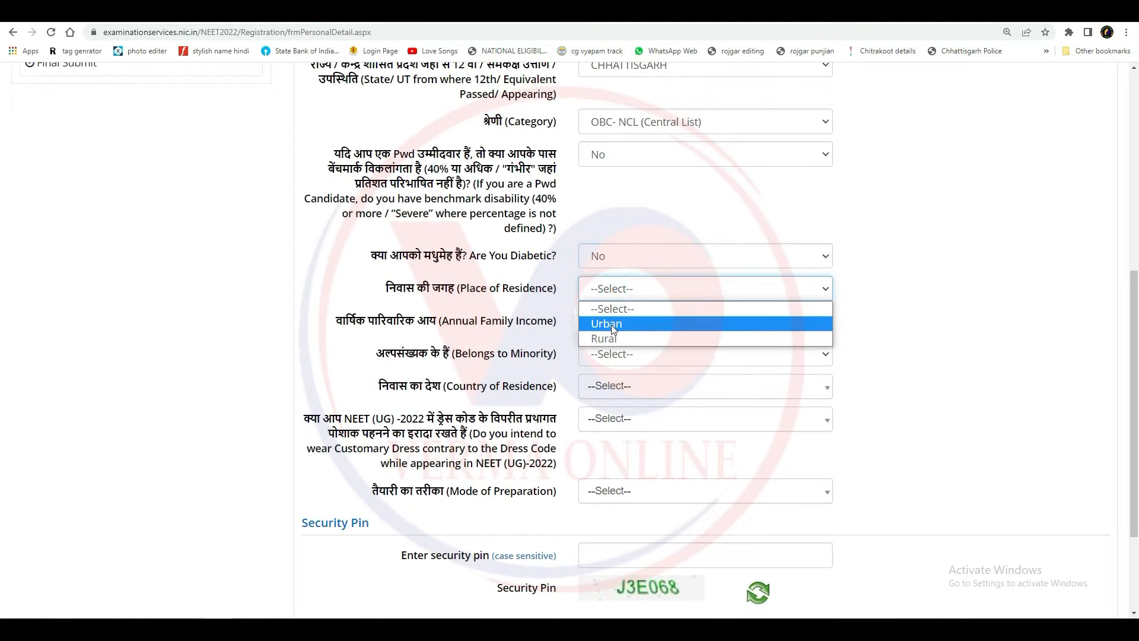
{"action": "left_click", "coordinate": [611, 325]}
{"action": "left_click", "coordinate": [617, 320]}
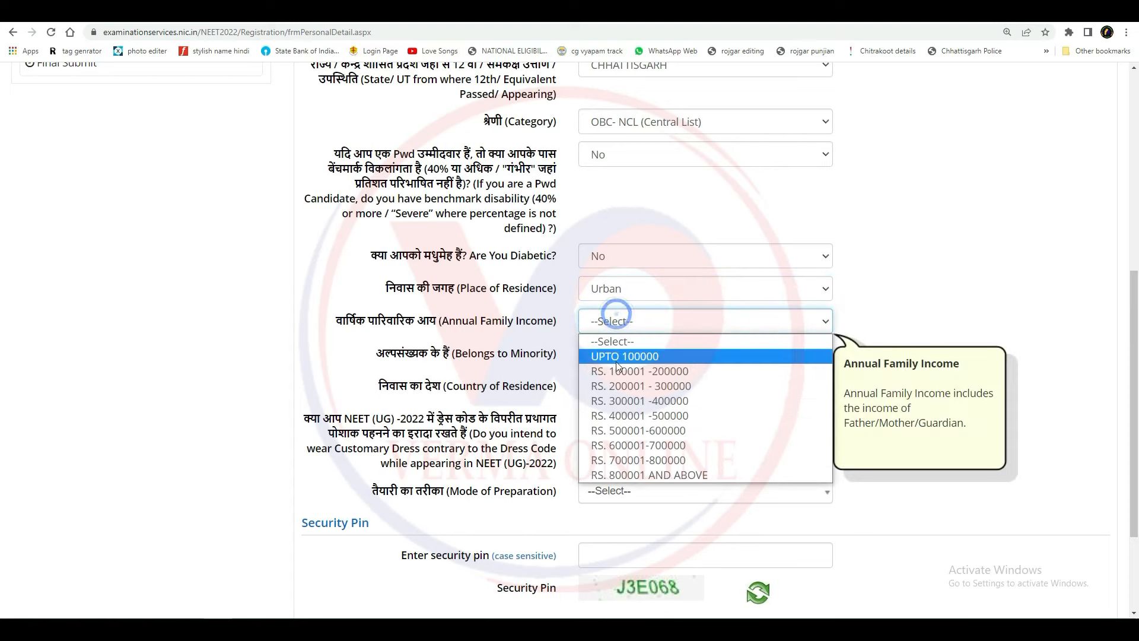
{"action": "left_click", "coordinate": [656, 358]}
{"action": "left_click", "coordinate": [657, 356]}
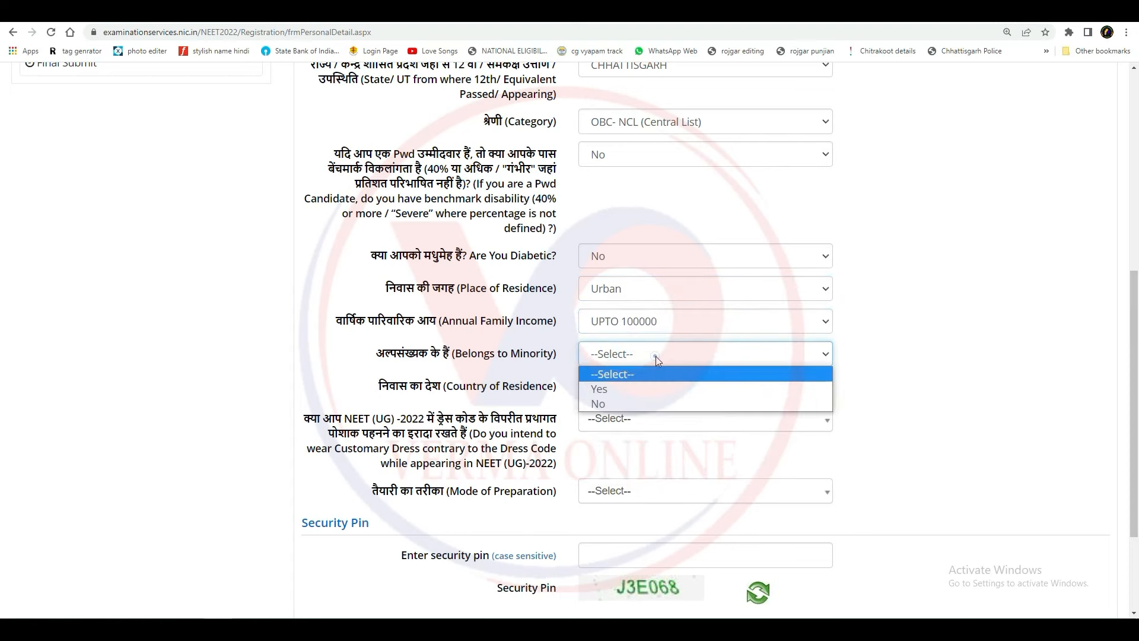
{"action": "left_click", "coordinate": [617, 405]}
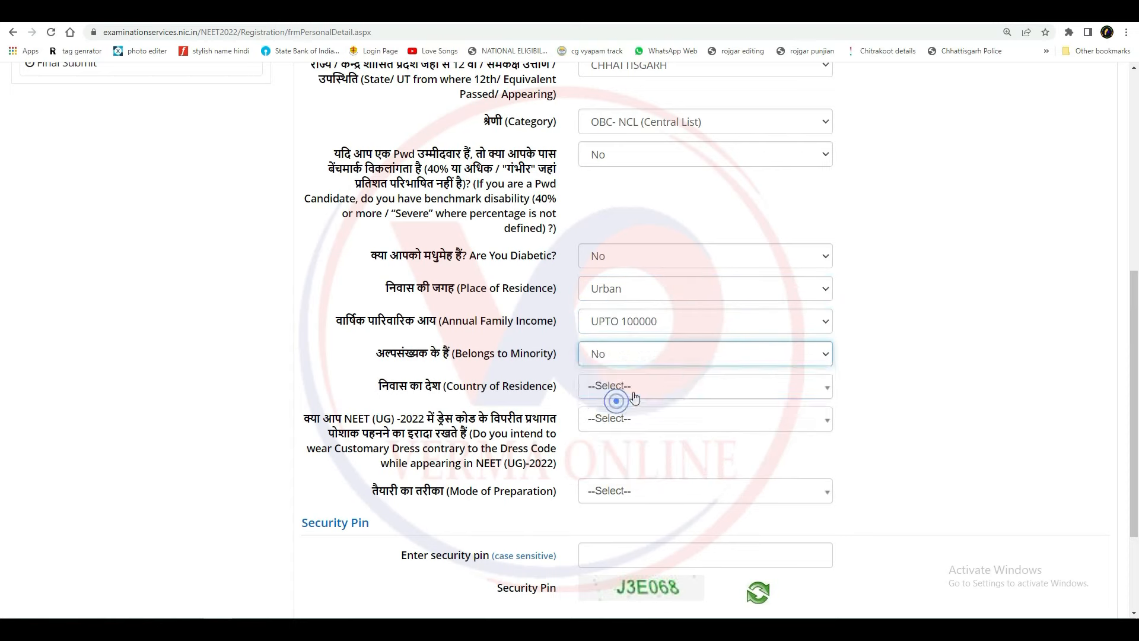
{"action": "left_click", "coordinate": [636, 389]}
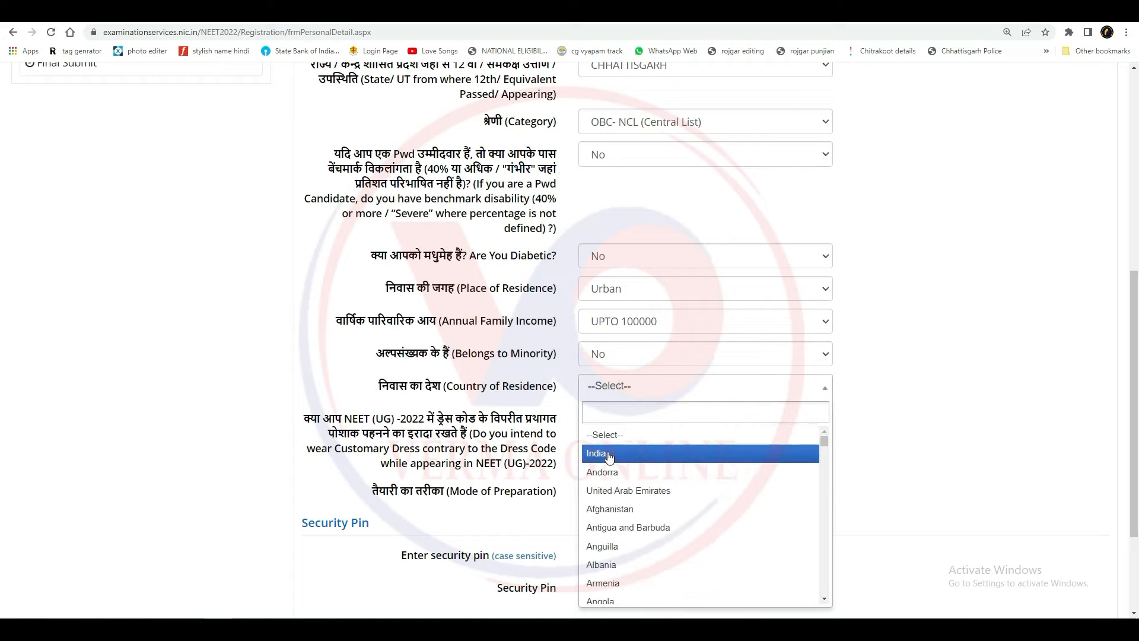
{"action": "left_click", "coordinate": [608, 451]}
{"action": "left_click", "coordinate": [639, 420]}
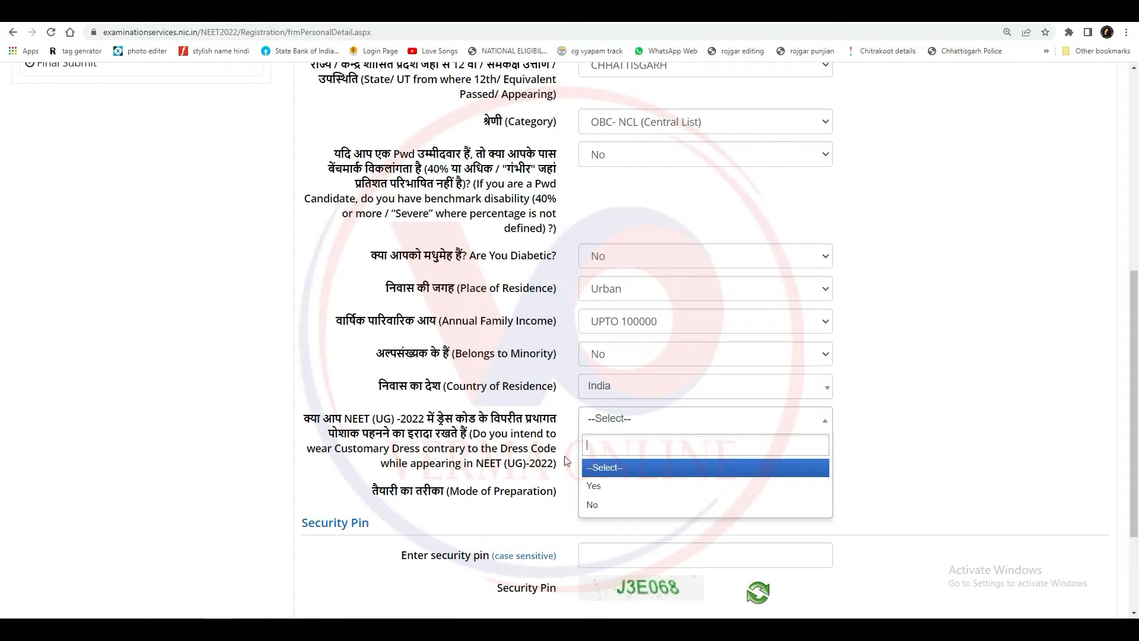
{"action": "left_click", "coordinate": [603, 486]}
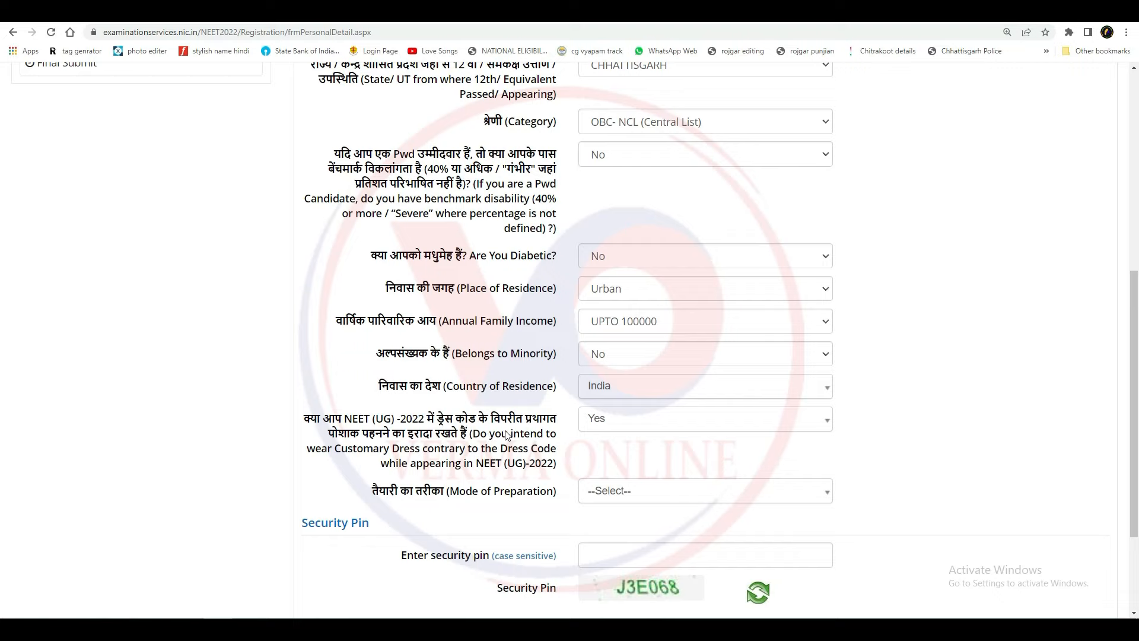
Choose Self Study preparation, enter the security pin, and save the Personal Details with confirmation
{"action": "scroll", "coordinate": [689, 425], "scroll_direction": "down", "scroll_amount": 2}
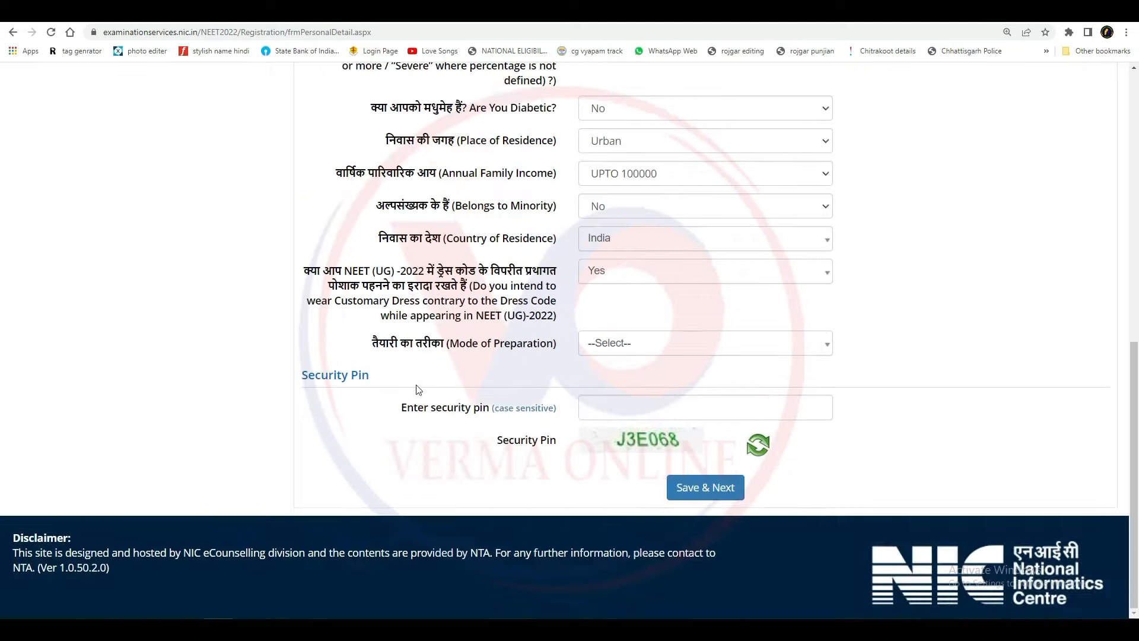
{"action": "left_click", "coordinate": [728, 355]}
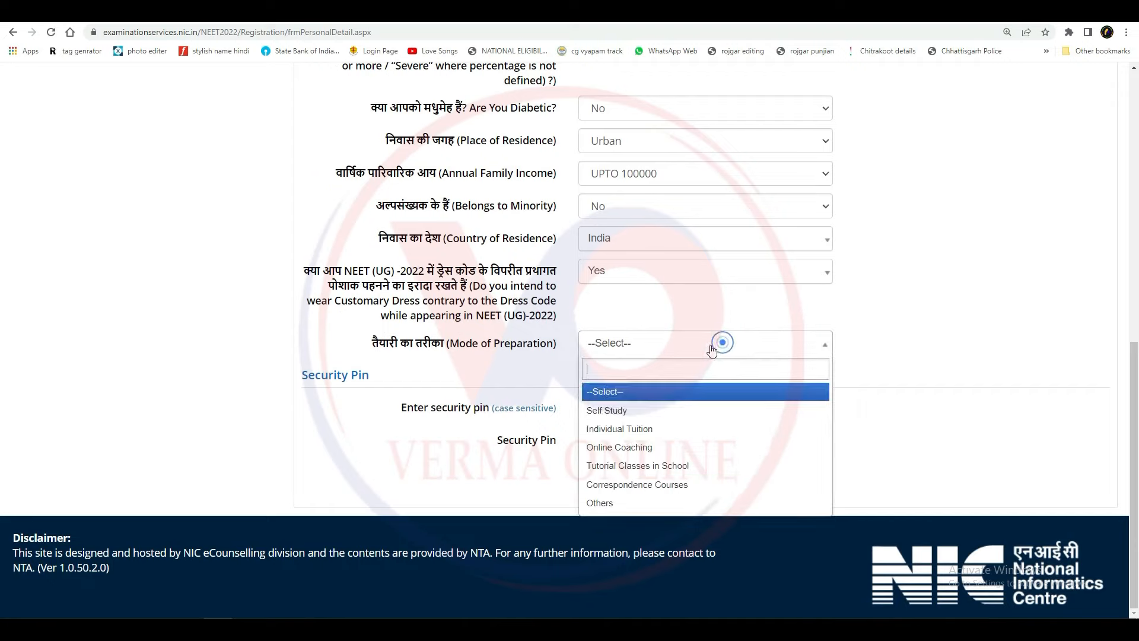
{"action": "left_click", "coordinate": [602, 410]}
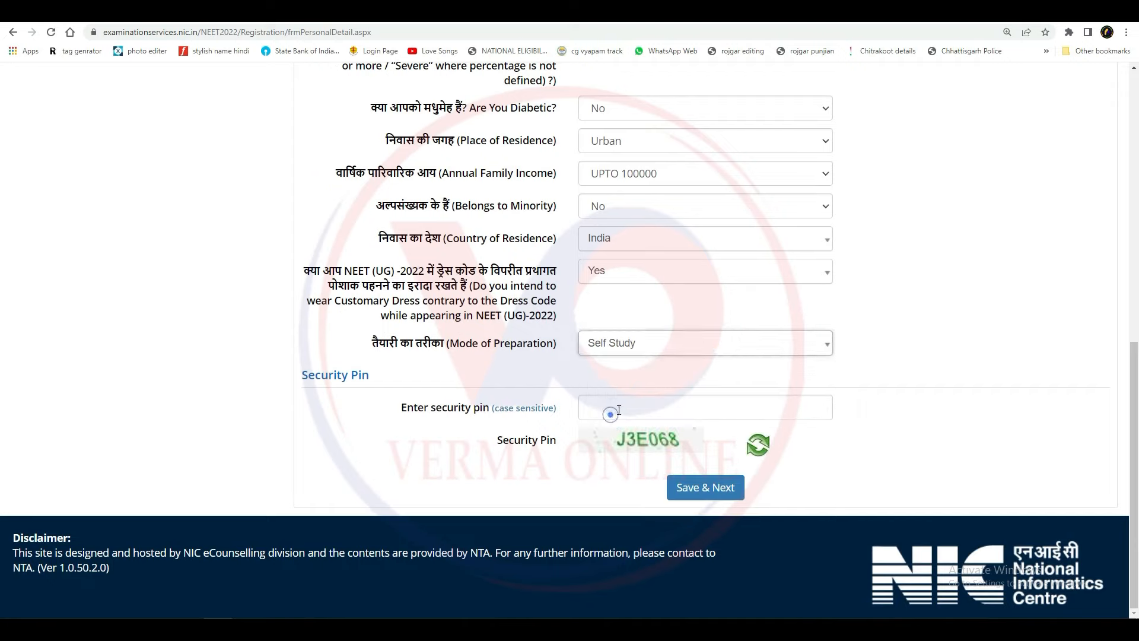
{"action": "left_click", "coordinate": [663, 409]}
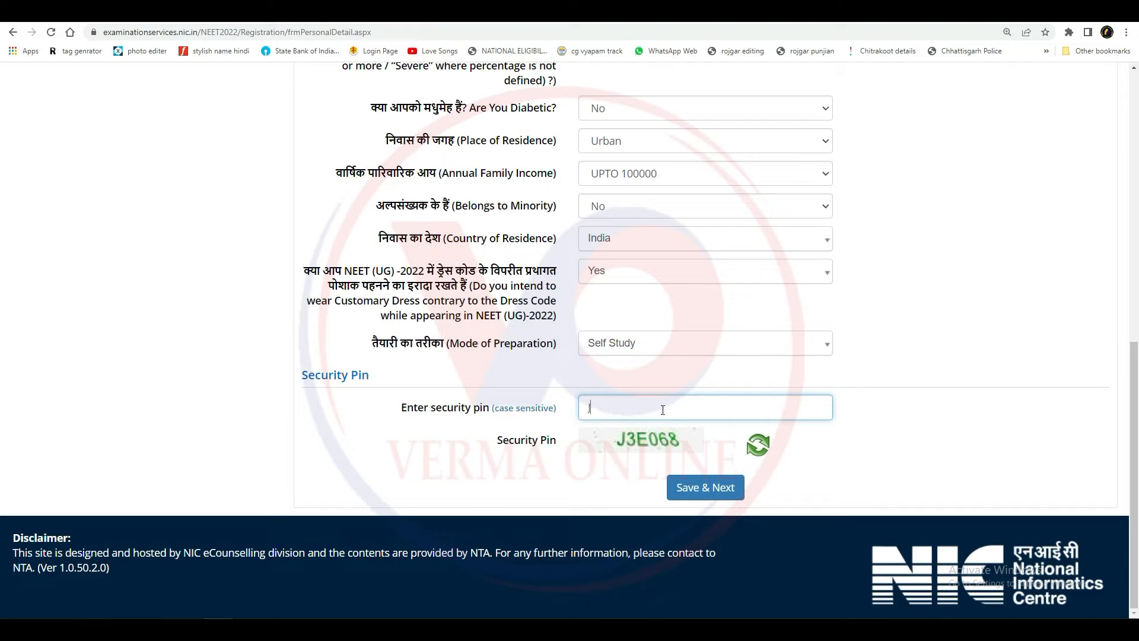
{"action": "type", "text": "J3E068"}
{"action": "left_click", "coordinate": [706, 487]}
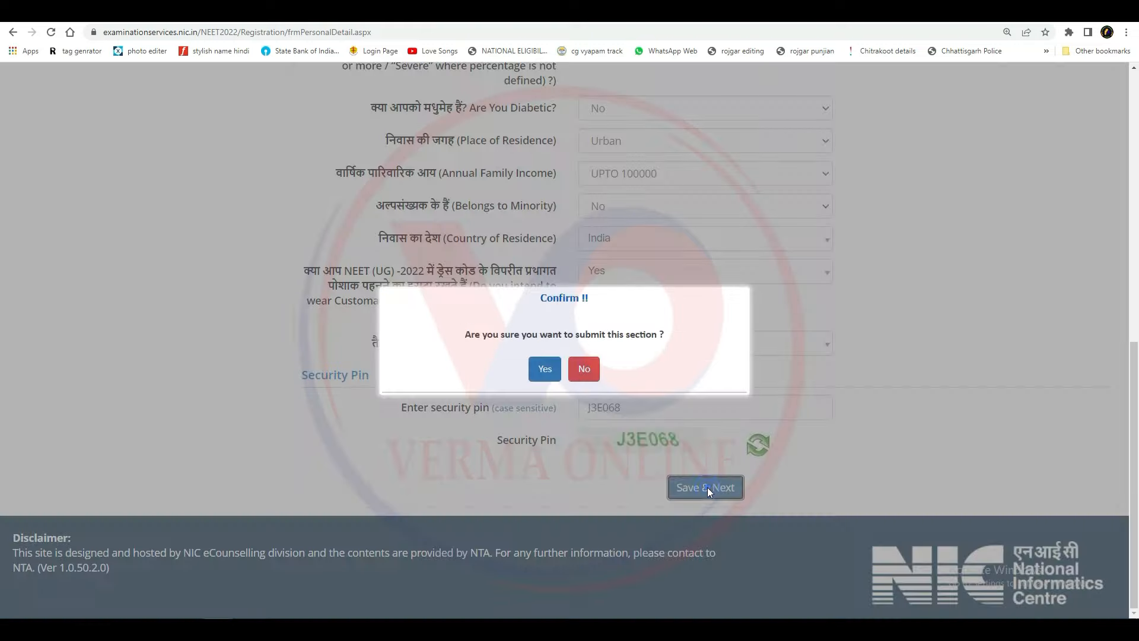
{"action": "left_click", "coordinate": [544, 369]}
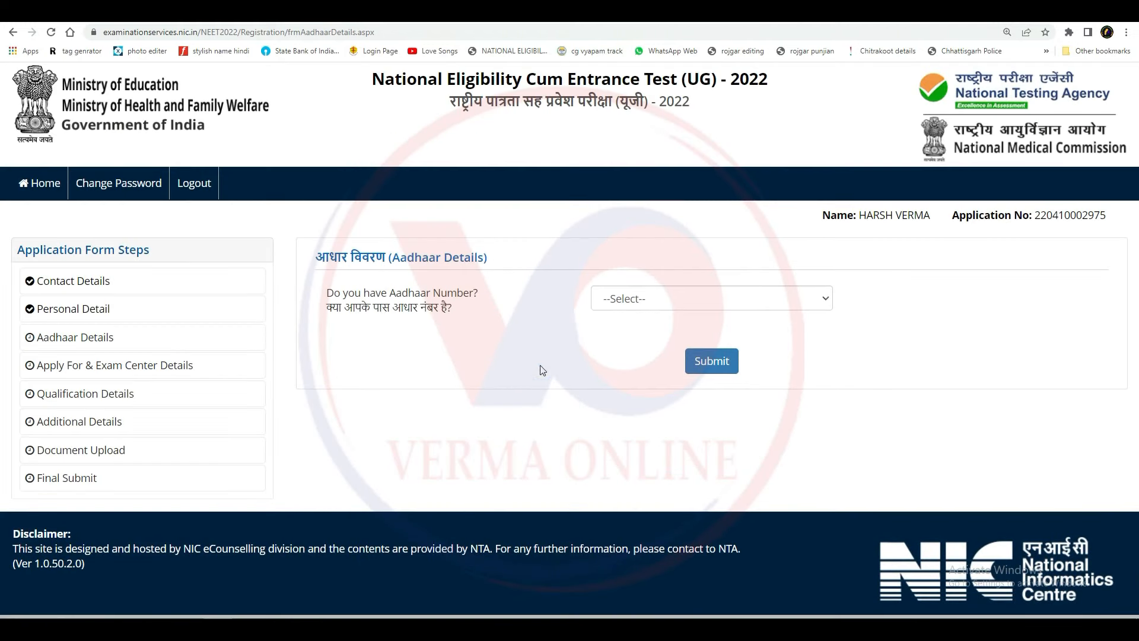
Answer No to having an Aadhaar number, submit, and confirm with OK
{"action": "left_click", "coordinate": [636, 304]}
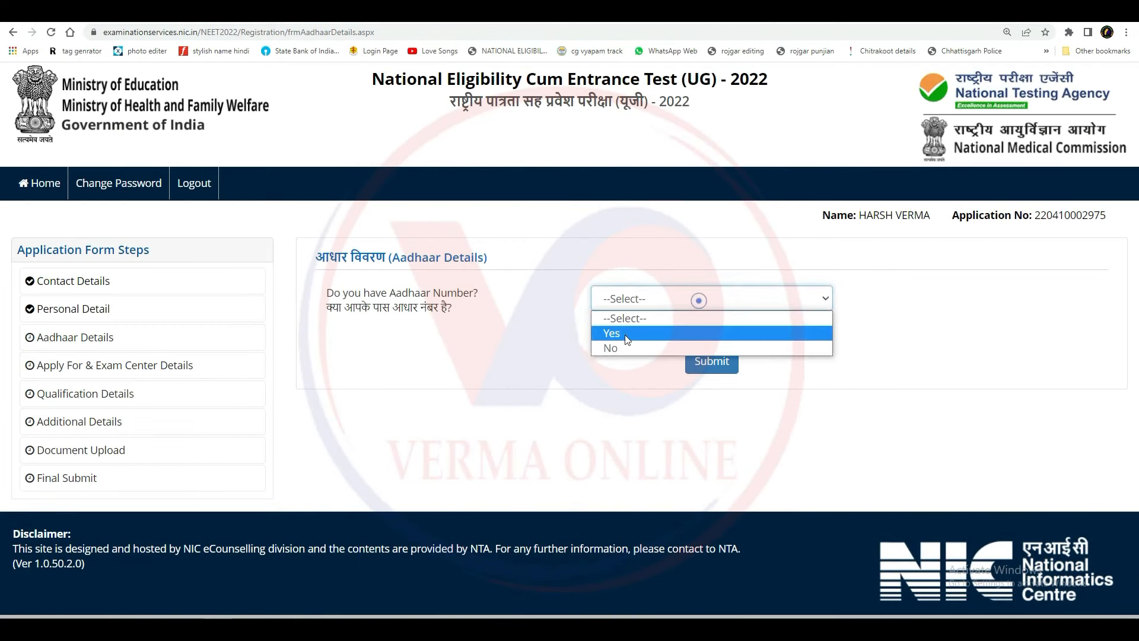
{"action": "left_click", "coordinate": [624, 345]}
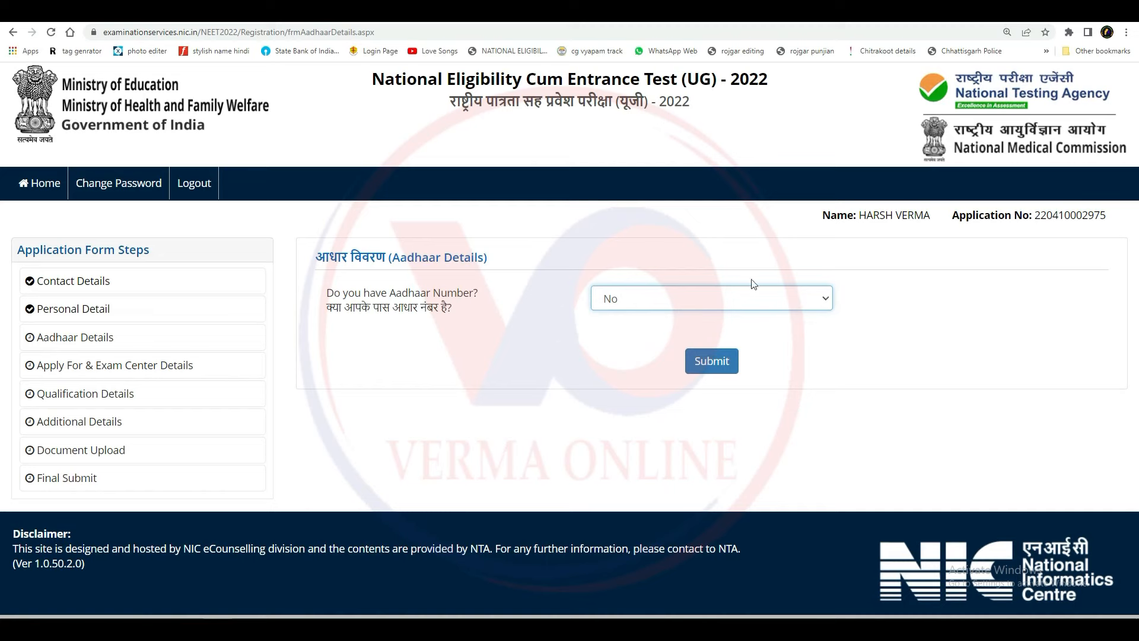
{"action": "left_click", "coordinate": [712, 360]}
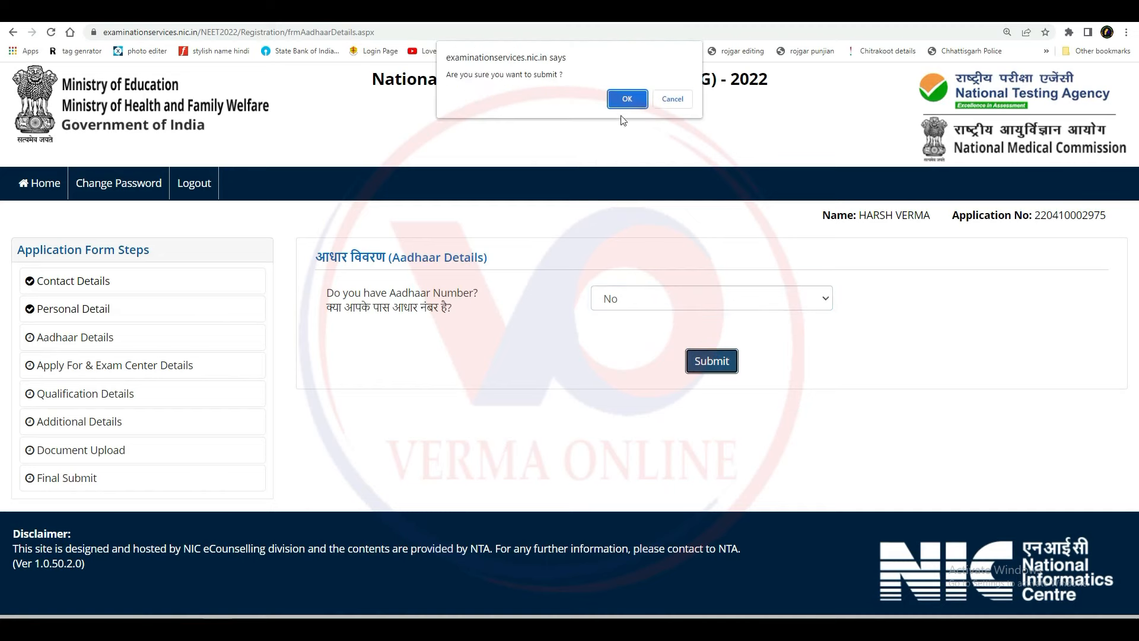
{"action": "left_click", "coordinate": [626, 98]}
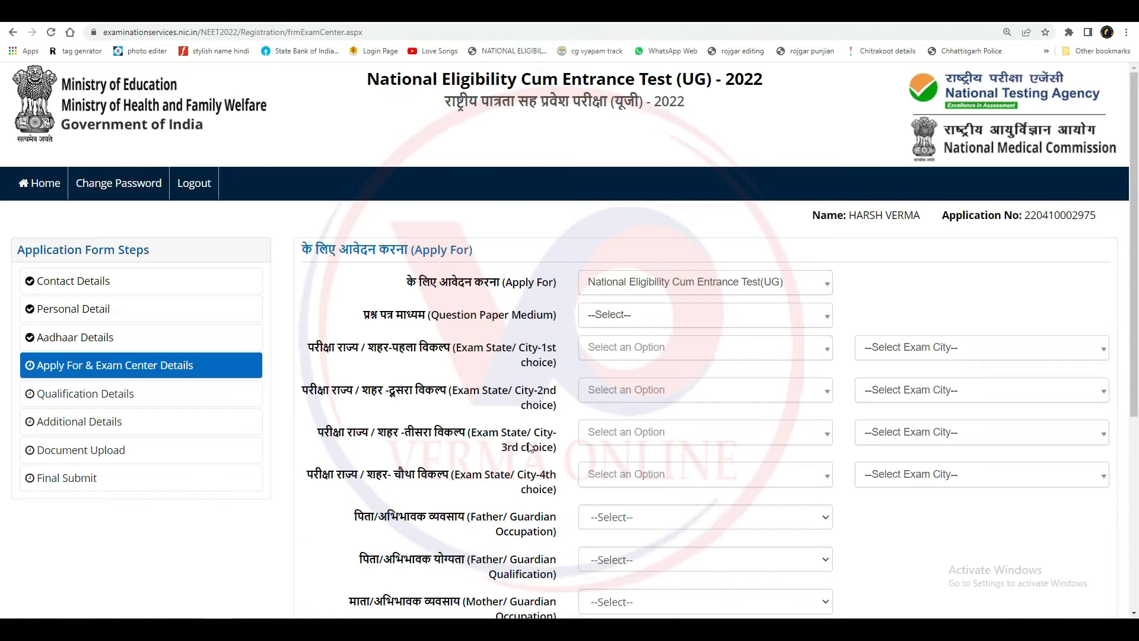
{"action": "scroll", "coordinate": [333, 259], "scroll_direction": "down", "scroll_amount": 2}
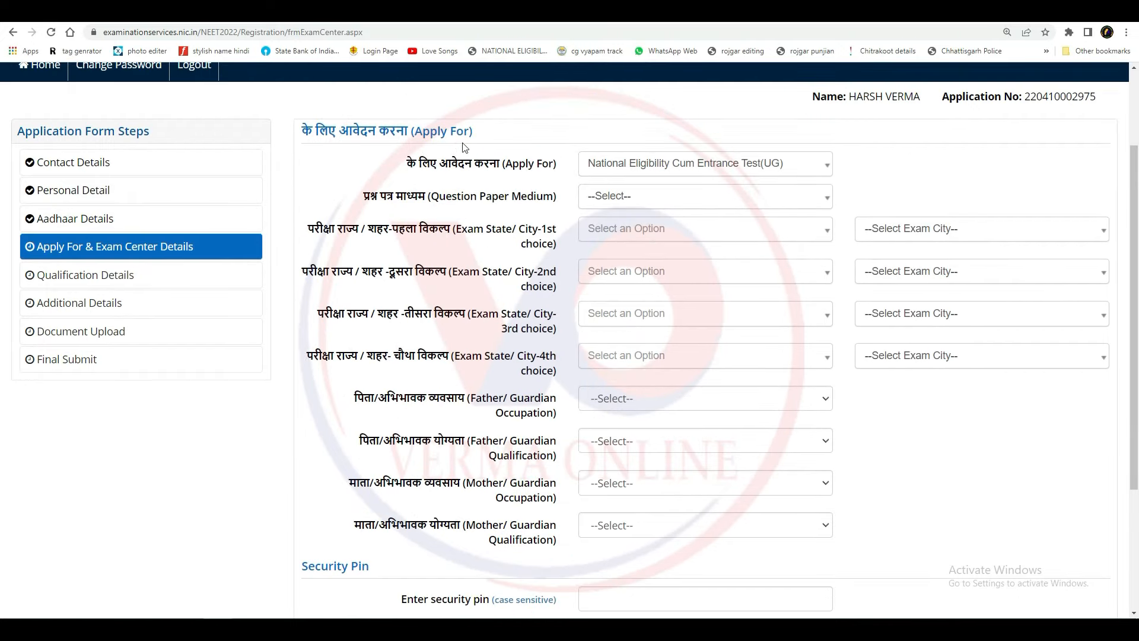
Choose Hindi question paper medium and CHHATTISGARH for all four exam state choices
{"action": "left_click", "coordinate": [640, 201]}
{"action": "left_click", "coordinate": [612, 286]}
{"action": "left_click", "coordinate": [641, 229]}
{"action": "left_click", "coordinate": [628, 297]}
{"action": "left_click", "coordinate": [643, 276]}
{"action": "left_click", "coordinate": [623, 333]}
{"action": "left_click", "coordinate": [640, 318]}
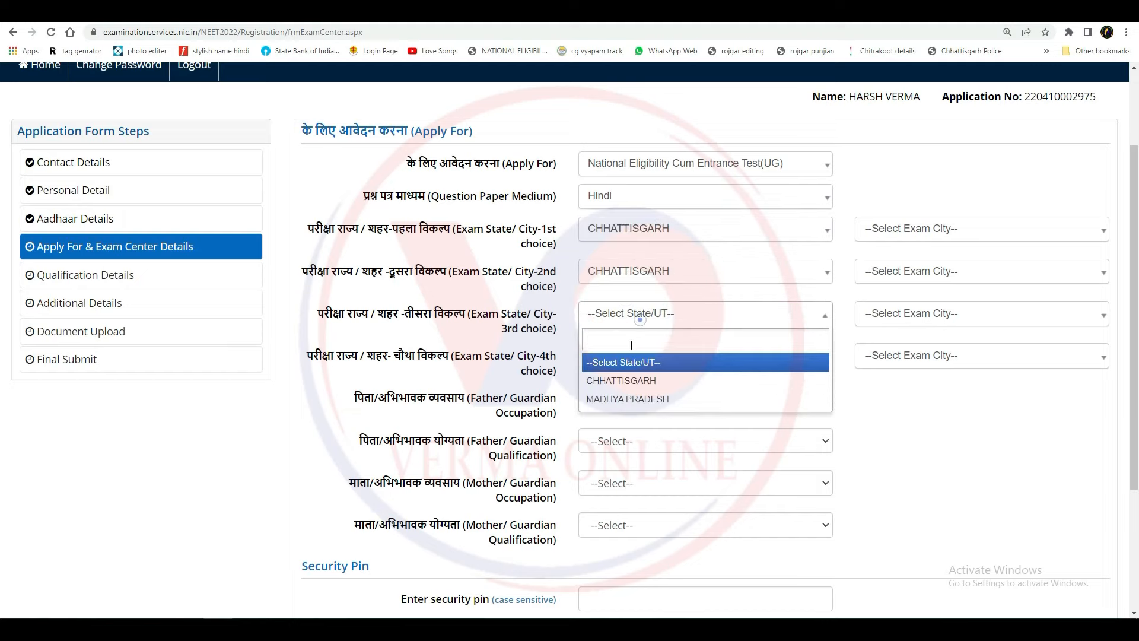
{"action": "left_click", "coordinate": [621, 381]}
{"action": "left_click", "coordinate": [642, 355]}
{"action": "left_click", "coordinate": [615, 422]}
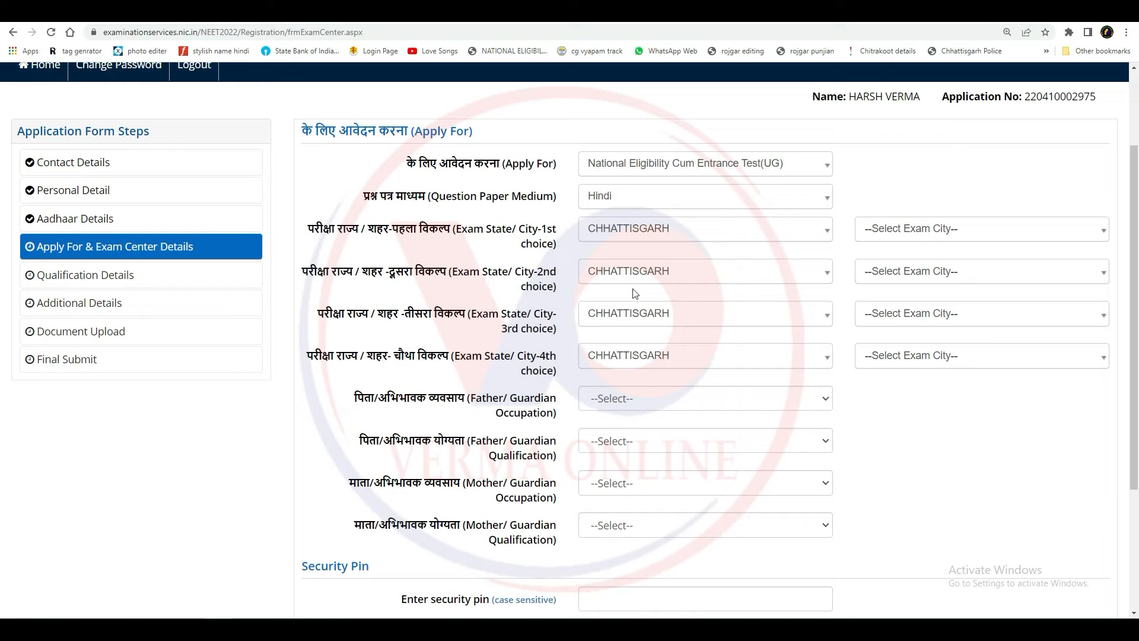
Pick exam cities RAIGARH, JANJGIR, BILASPUR (CG) and BHILAI NAGAR/DURG in preference order
{"action": "left_click", "coordinate": [915, 231]}
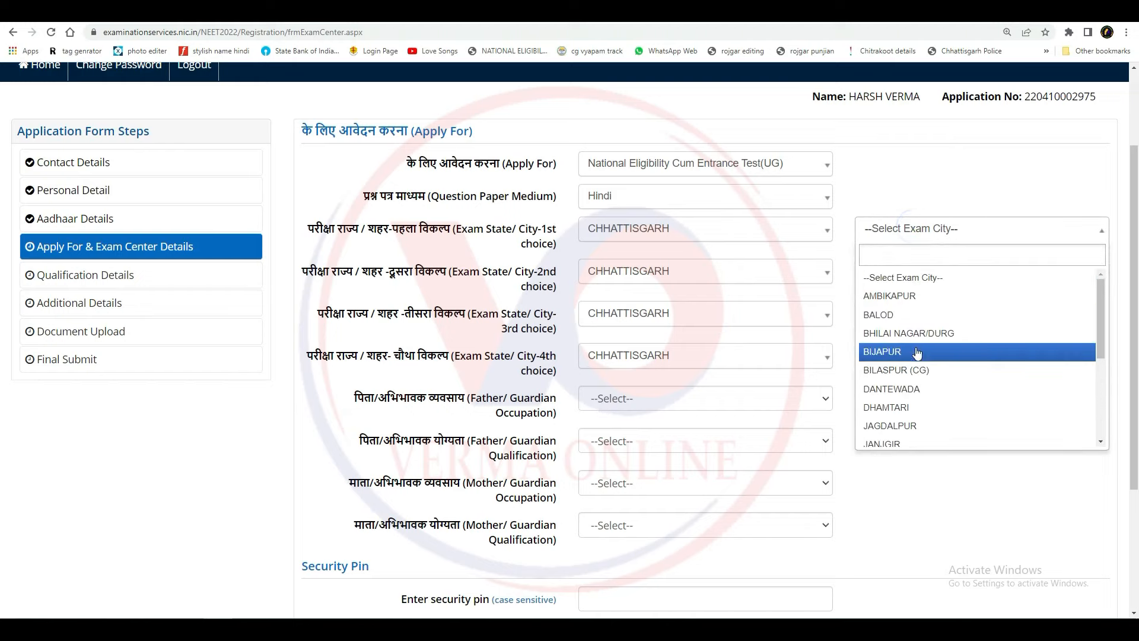
{"action": "scroll", "coordinate": [918, 407], "scroll_direction": "down", "scroll_amount": 3}
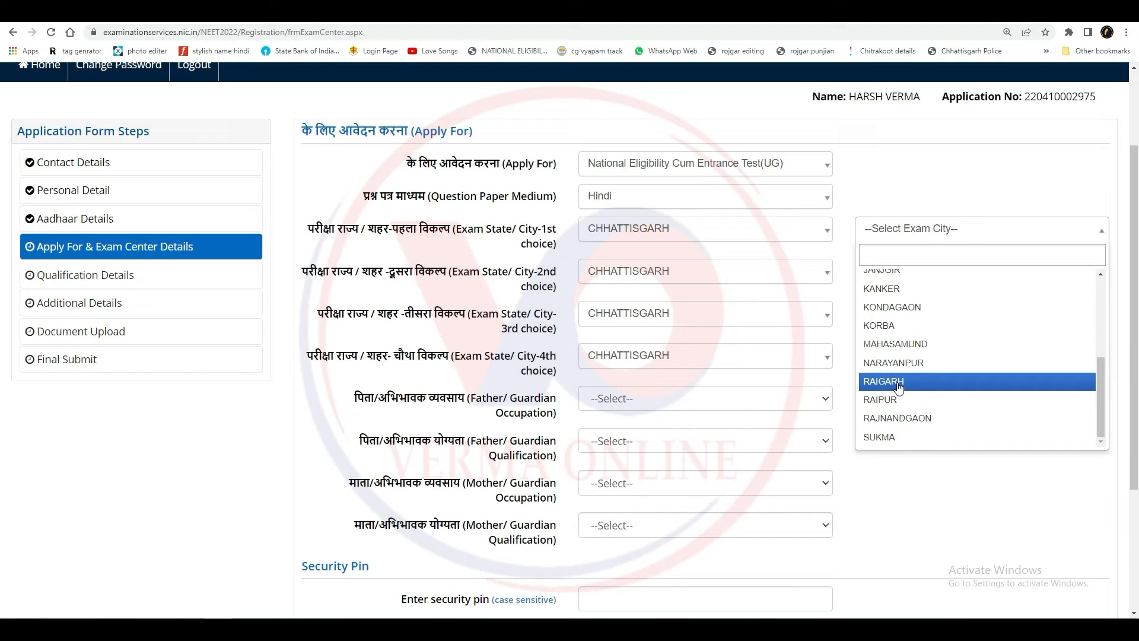
{"action": "left_click", "coordinate": [897, 383]}
{"action": "left_click", "coordinate": [948, 271]}
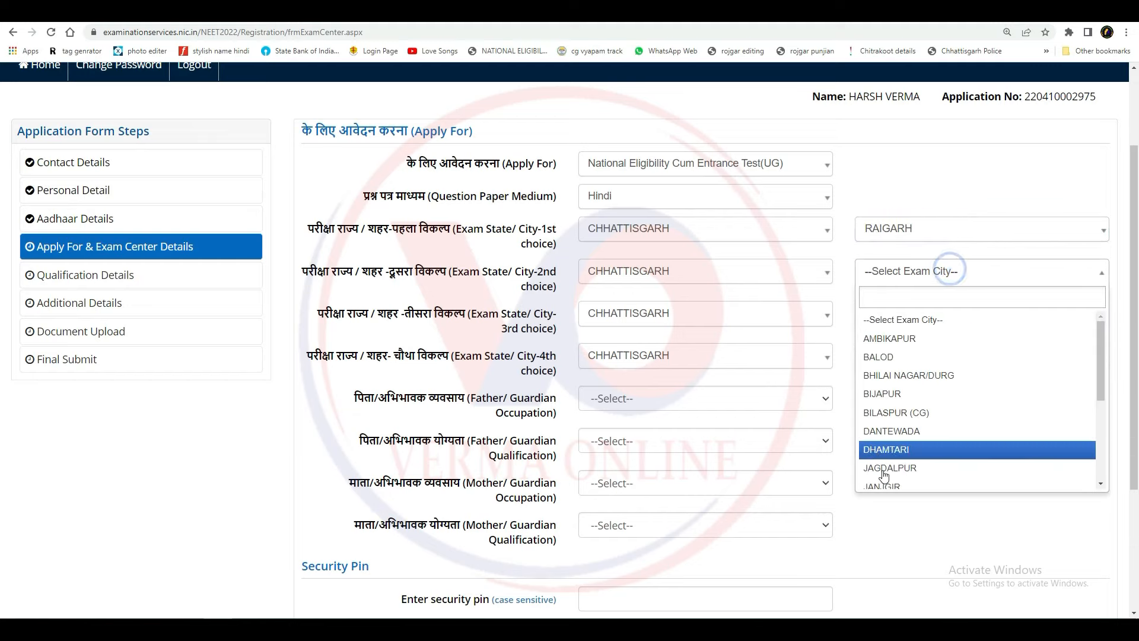
{"action": "scroll", "coordinate": [925, 389], "scroll_direction": "down", "scroll_amount": 3}
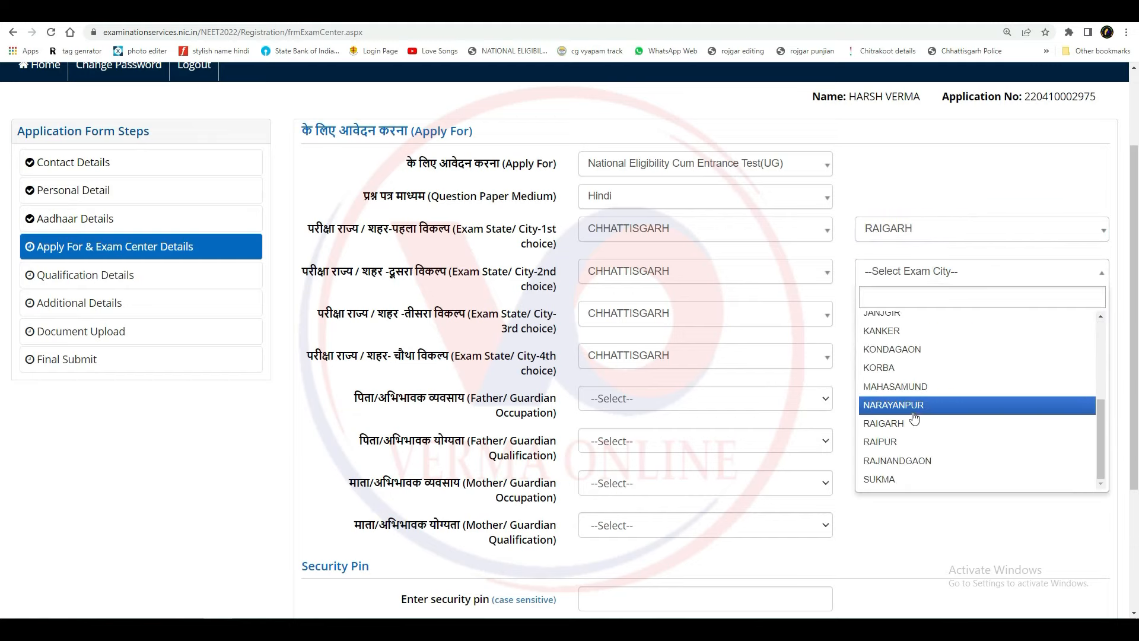
{"action": "type", "text": "JA"}
{"action": "left_click", "coordinate": [887, 357]}
{"action": "left_click", "coordinate": [907, 314]}
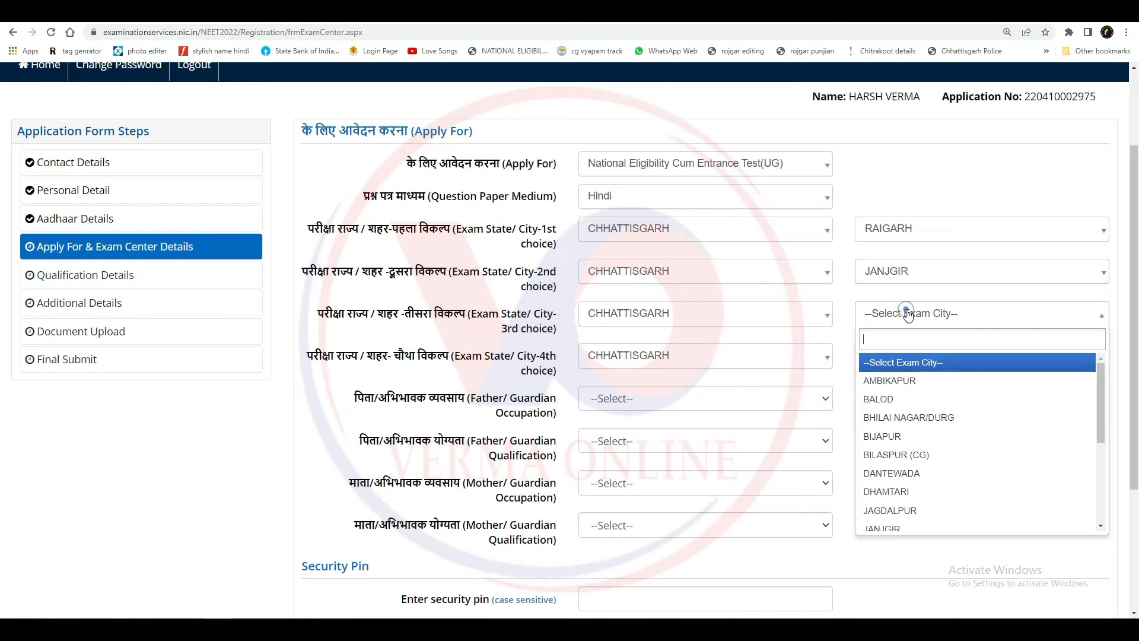
{"action": "left_click", "coordinate": [899, 455]}
{"action": "left_click", "coordinate": [937, 361]}
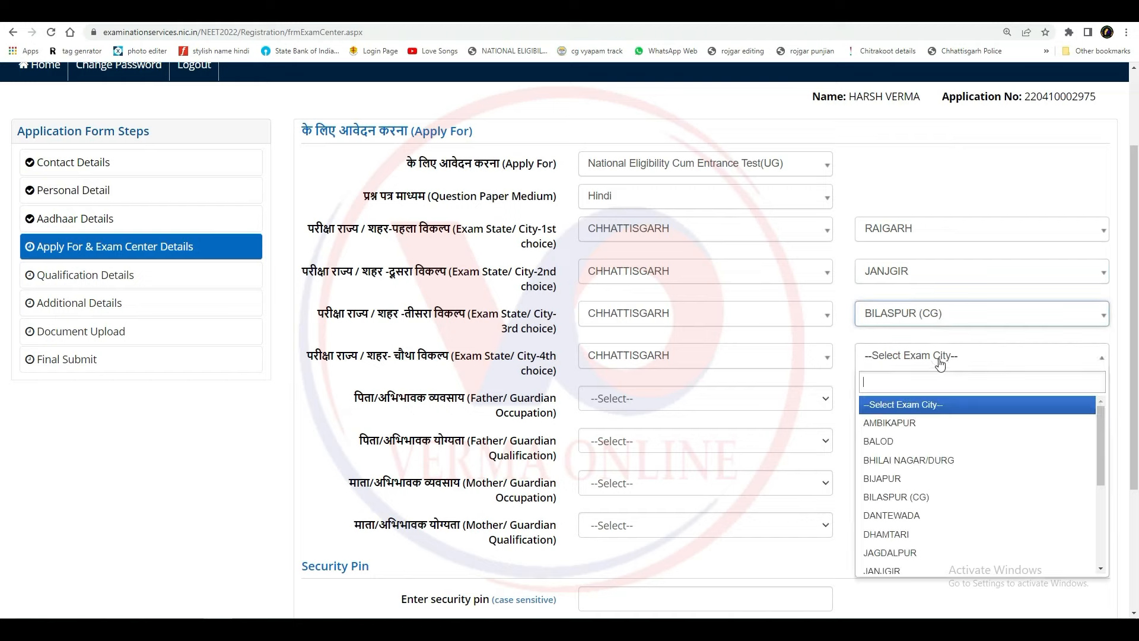
{"action": "left_click", "coordinate": [919, 460]}
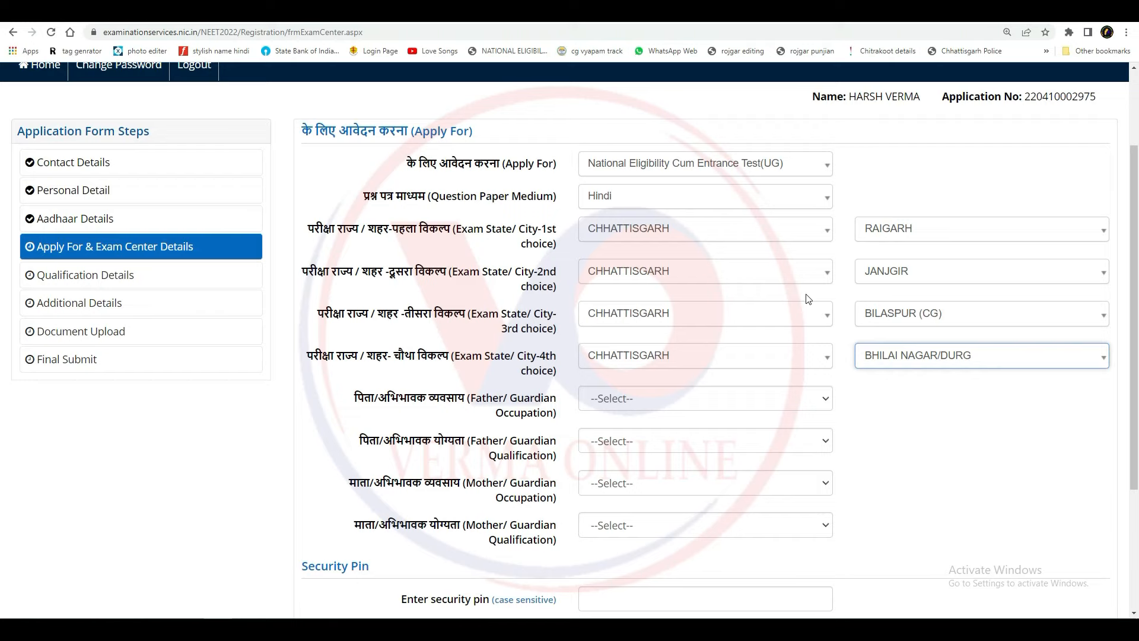
Set father AGRICULTURE/MATRICULATE, mother OTHERS (INCLUDING HOUSE WIFE)/MATRICULATE, enter the pin, and save
{"action": "scroll", "coordinate": [485, 354], "scroll_direction": "down", "scroll_amount": 3}
{"action": "left_click", "coordinate": [638, 220]}
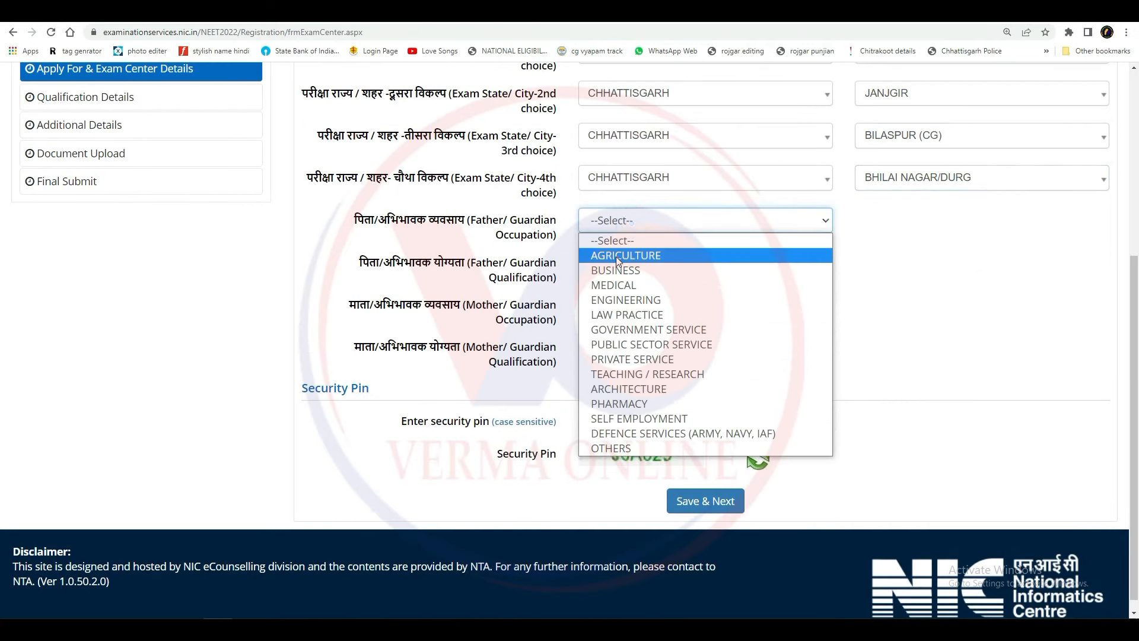
{"action": "left_click", "coordinate": [616, 257]}
{"action": "left_click", "coordinate": [623, 259]}
{"action": "left_click", "coordinate": [622, 311]}
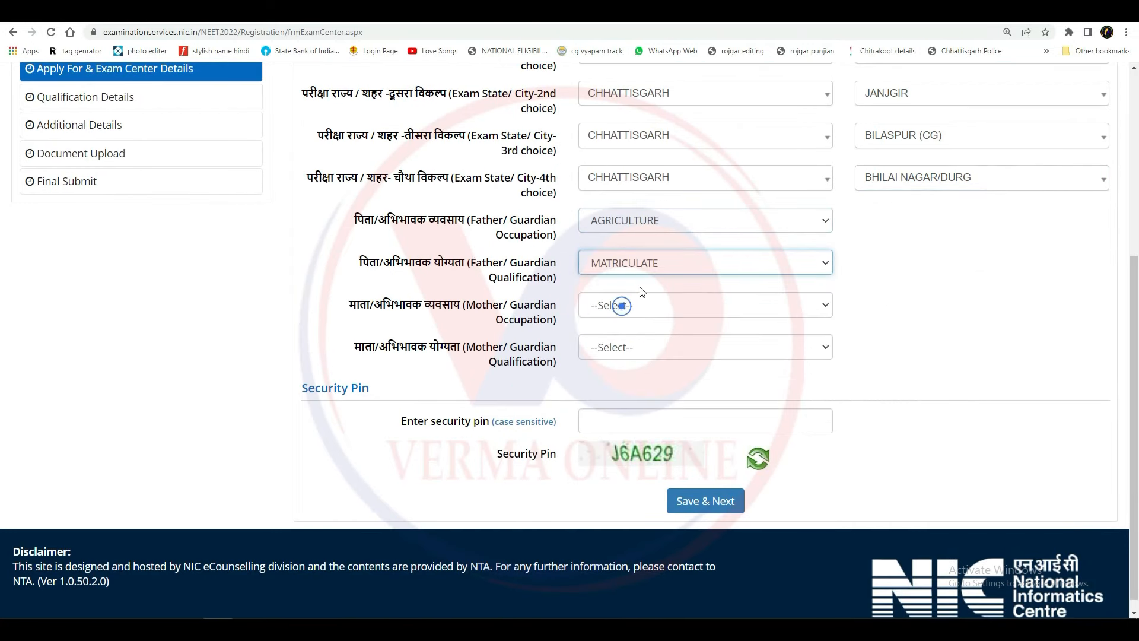
{"action": "left_click", "coordinate": [636, 297]}
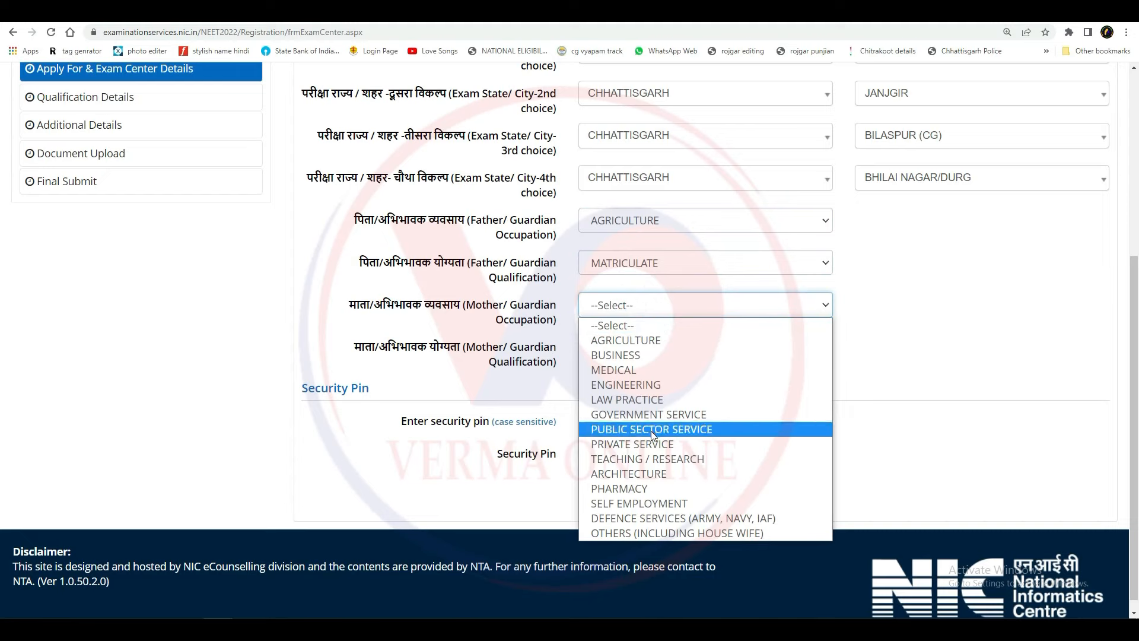
{"action": "left_click", "coordinate": [718, 533]}
{"action": "left_click", "coordinate": [645, 348]}
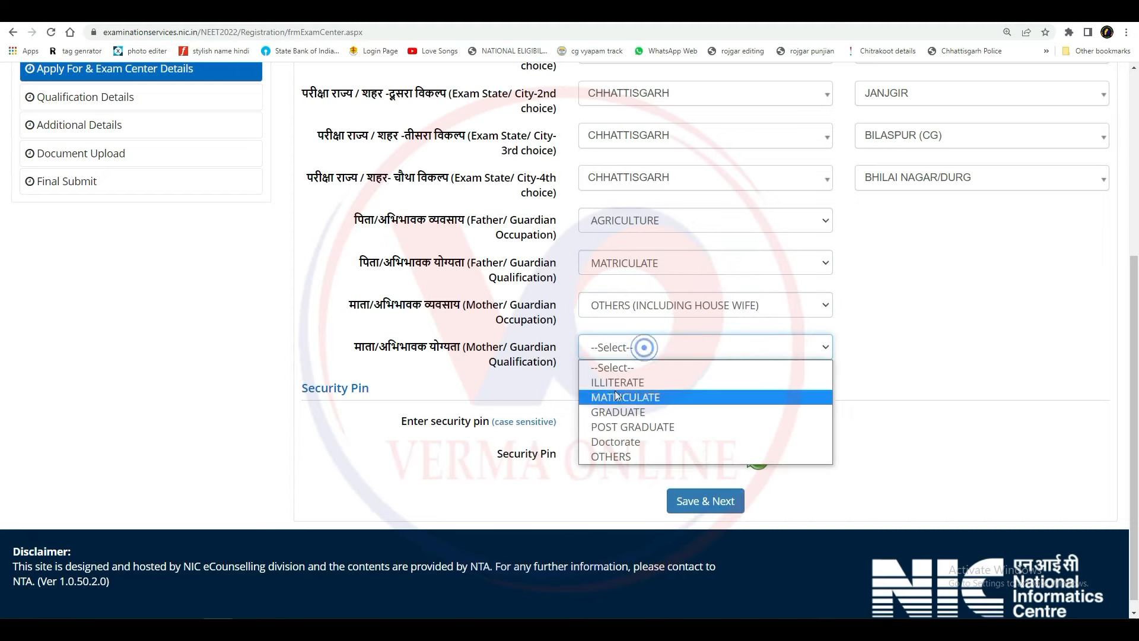
{"action": "left_click", "coordinate": [644, 399]}
{"action": "left_click", "coordinate": [652, 422]}
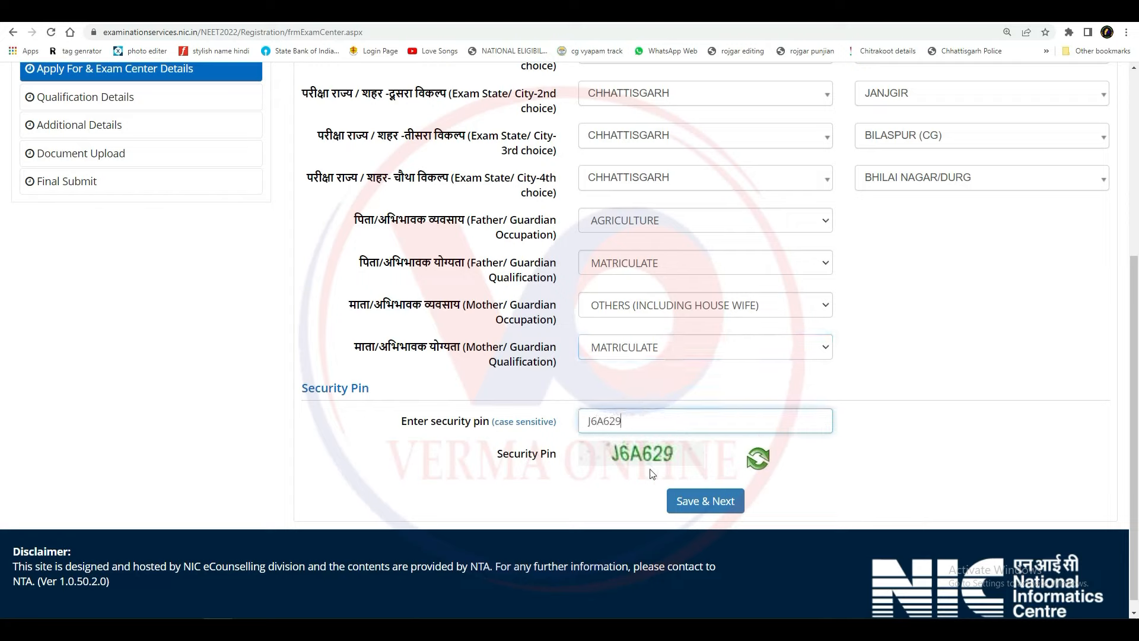
{"action": "left_click", "coordinate": [683, 502]}
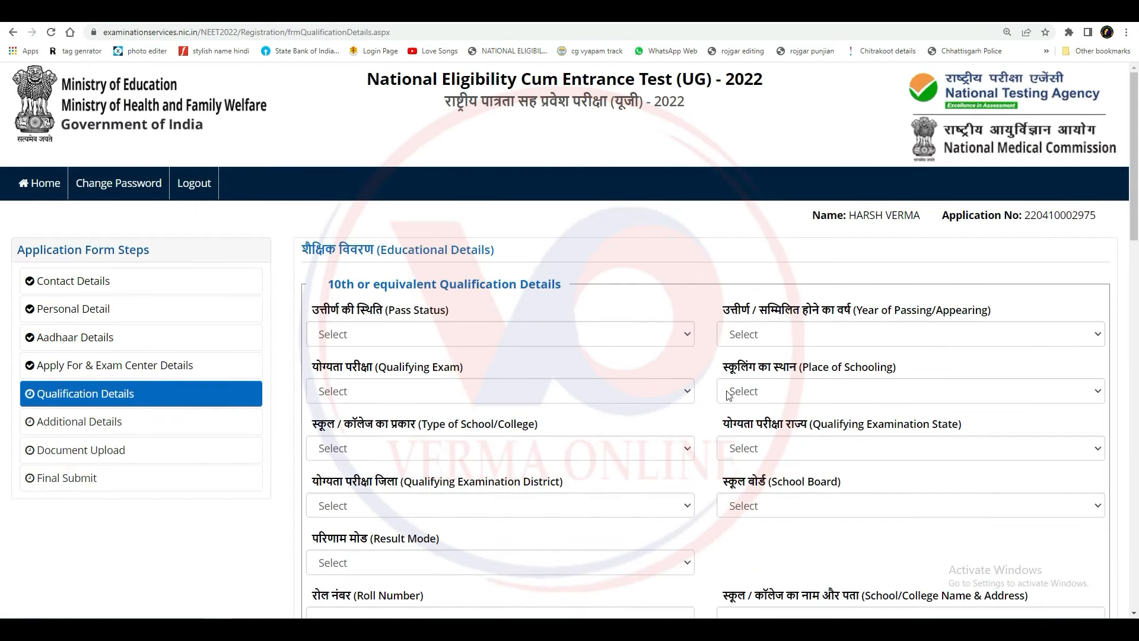
Mark 10th as Passed in 2014, 10th or Equivalent, with Rural schooling
{"action": "scroll", "coordinate": [729, 396], "scroll_direction": "down", "scroll_amount": 2}
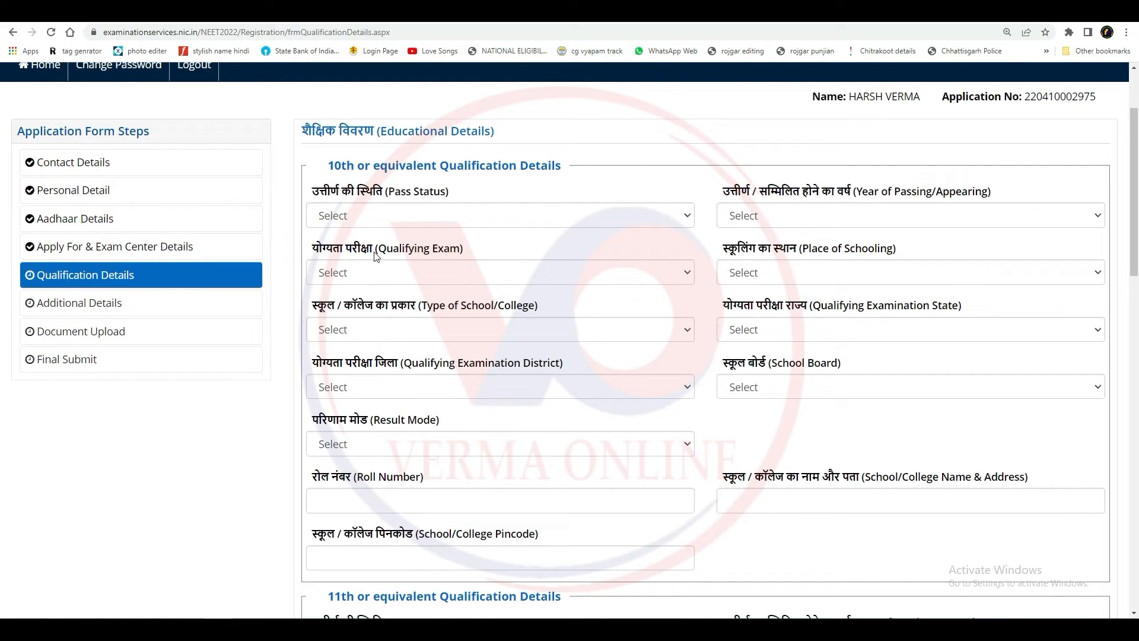
{"action": "left_click", "coordinate": [356, 215]}
{"action": "left_click", "coordinate": [353, 247]}
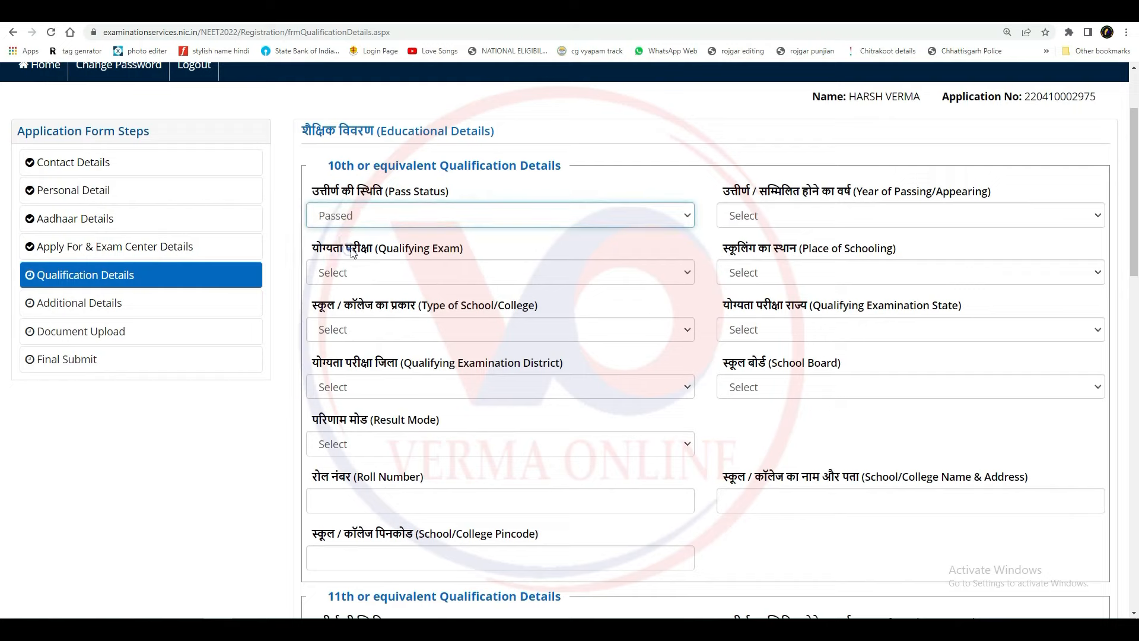
{"action": "left_click", "coordinate": [752, 224]}
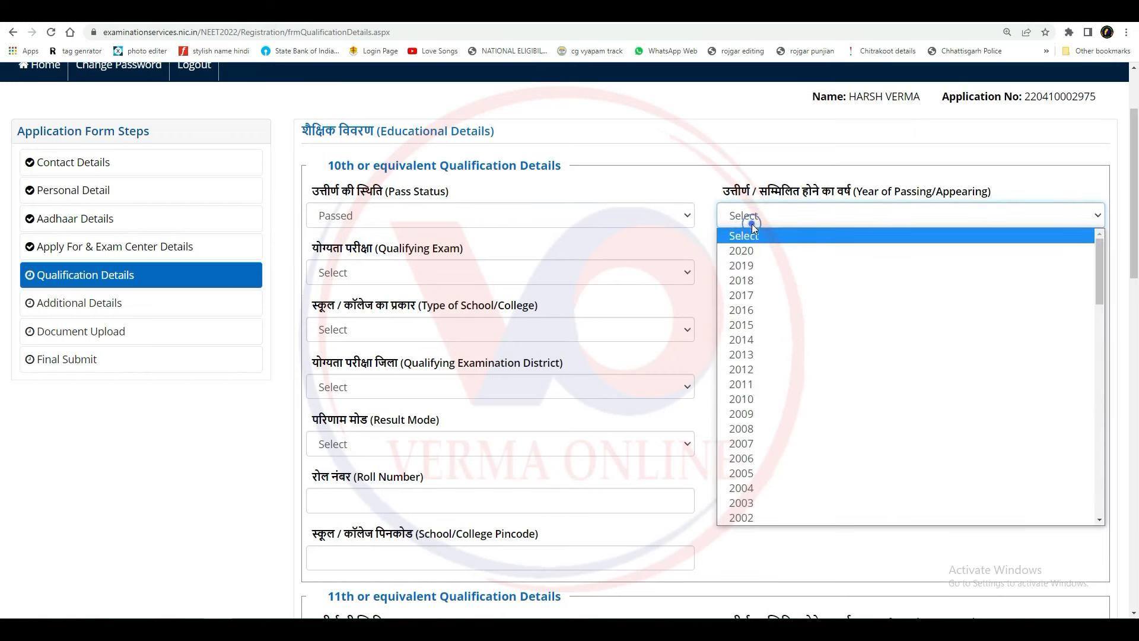
{"action": "left_click", "coordinate": [742, 339]}
{"action": "left_click", "coordinate": [379, 277]}
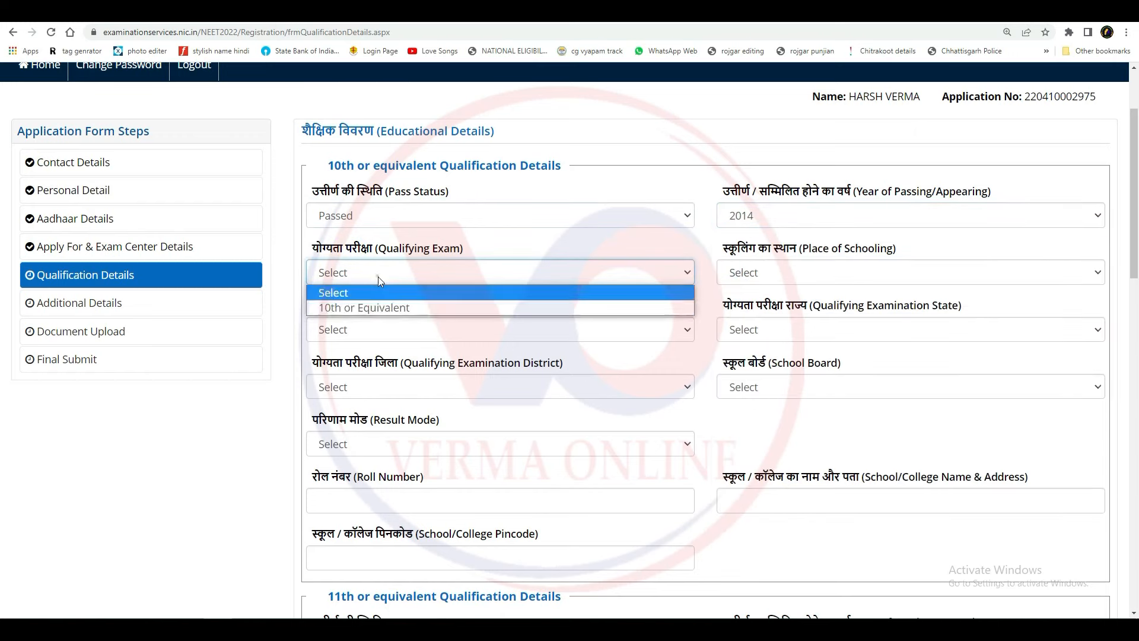
{"action": "left_click", "coordinate": [350, 307]}
{"action": "left_click", "coordinate": [819, 273]}
{"action": "left_click", "coordinate": [819, 273]}
{"action": "left_click", "coordinate": [765, 274]}
{"action": "left_click", "coordinate": [746, 307]}
Set Government School, state CHHATTISGARH, district RAIGARH, and CHHATISGARH BOARD OF SECONDARY EDUCATION
{"action": "left_click", "coordinate": [362, 320]}
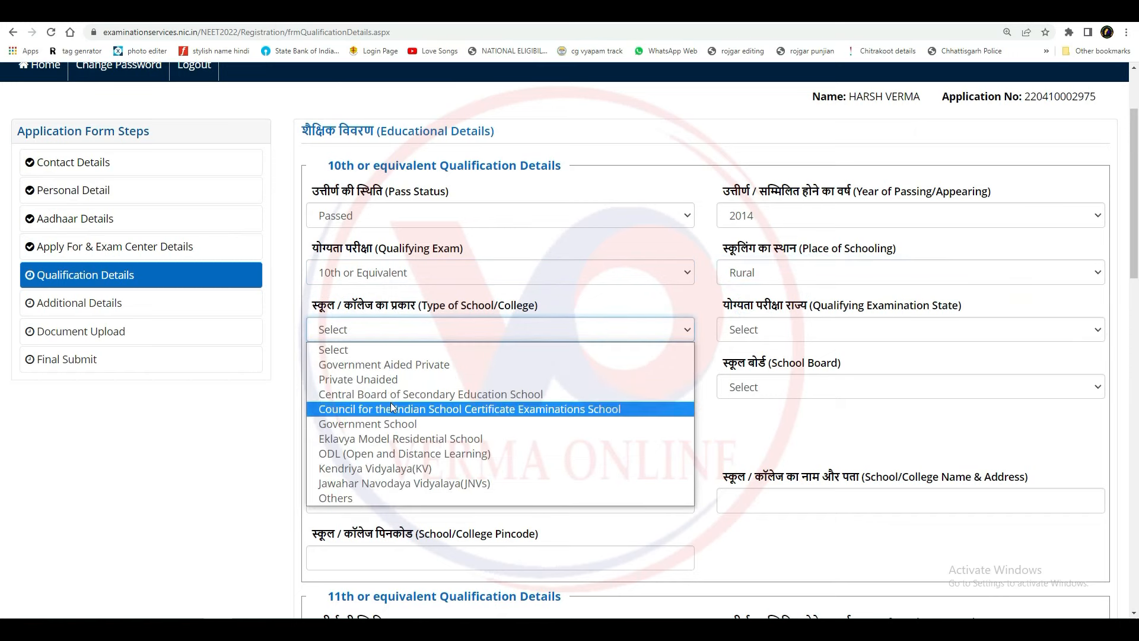
{"action": "left_click", "coordinate": [397, 426]}
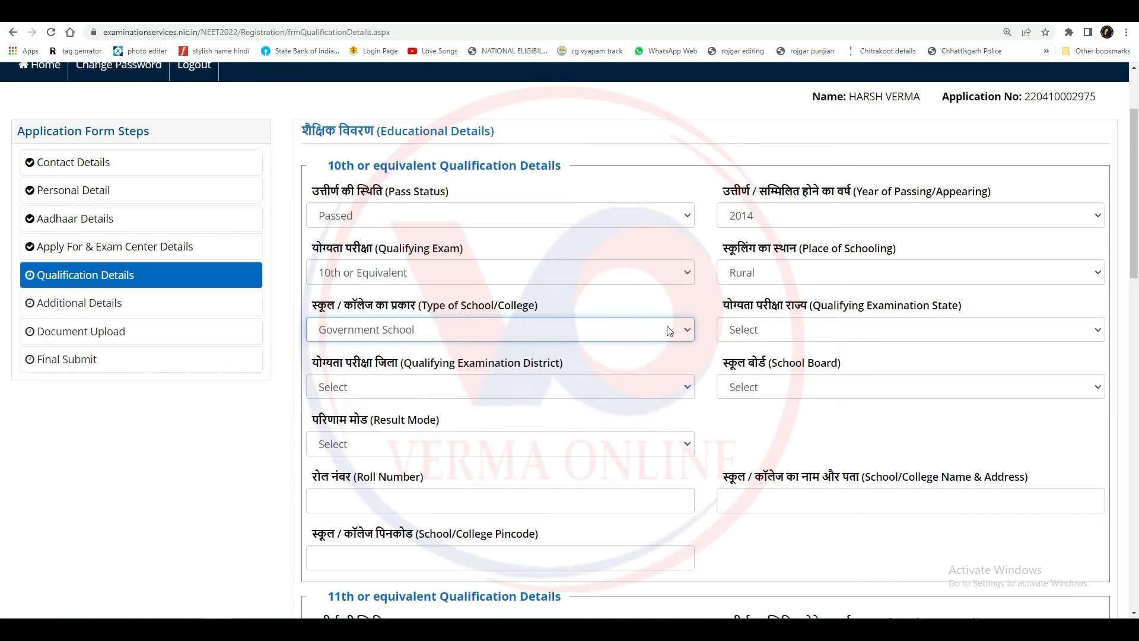
{"action": "left_click", "coordinate": [826, 338]}
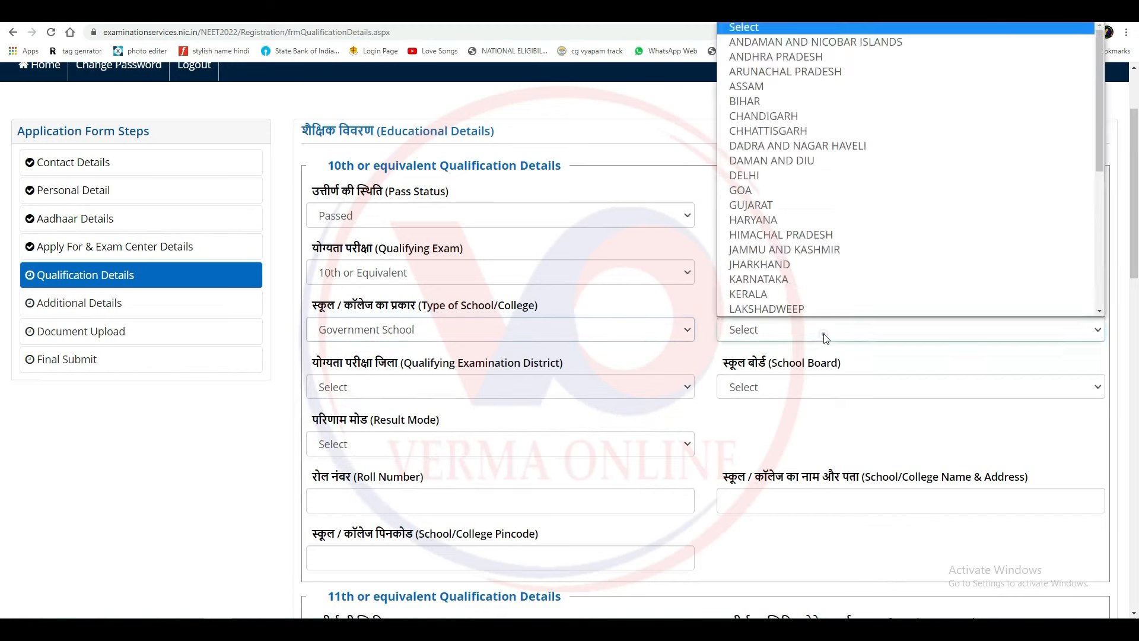
{"action": "left_click", "coordinate": [796, 131]}
{"action": "left_click", "coordinate": [447, 388]}
{"action": "left_click", "coordinate": [447, 388]}
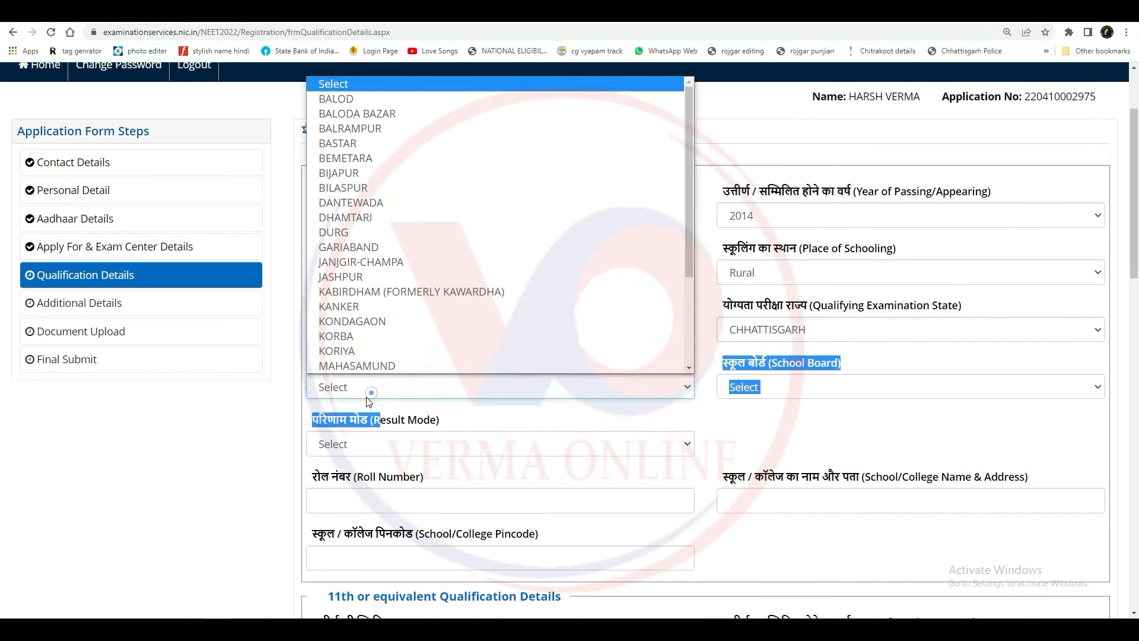
{"action": "scroll", "coordinate": [383, 297], "scroll_direction": "down", "scroll_amount": 1}
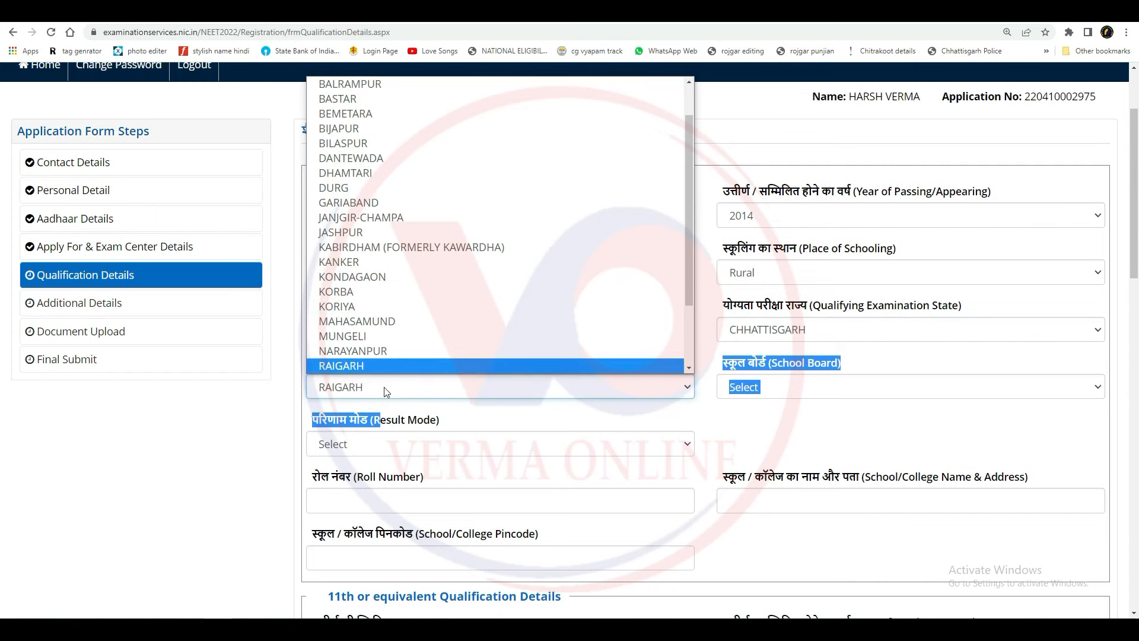
{"action": "left_click", "coordinate": [383, 362]}
{"action": "left_click", "coordinate": [773, 388]}
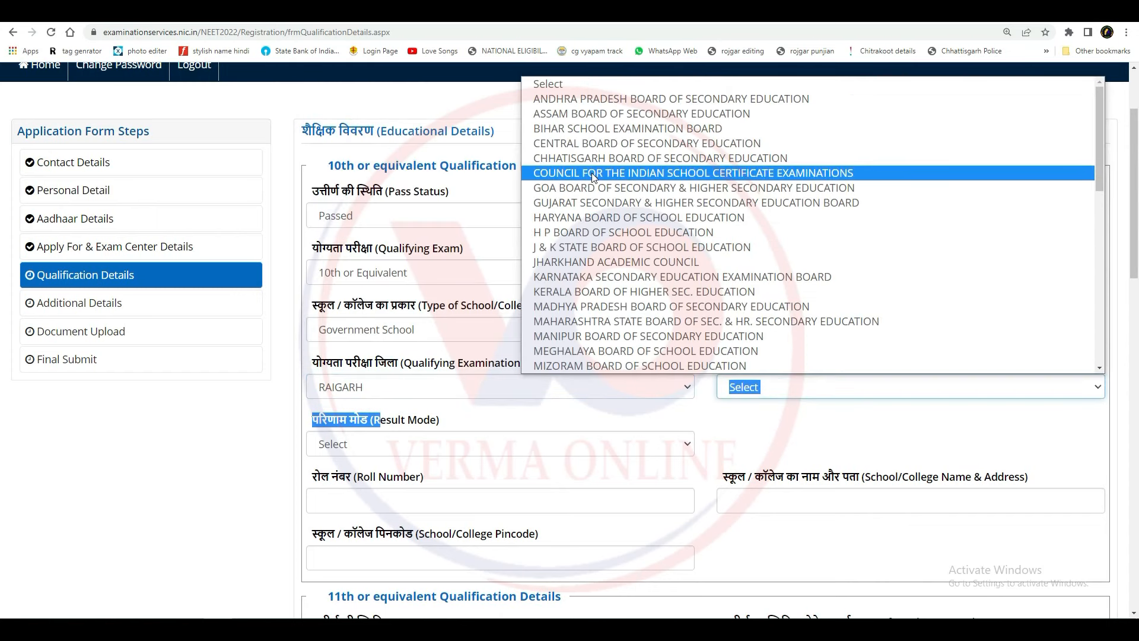
{"action": "left_click", "coordinate": [609, 158]}
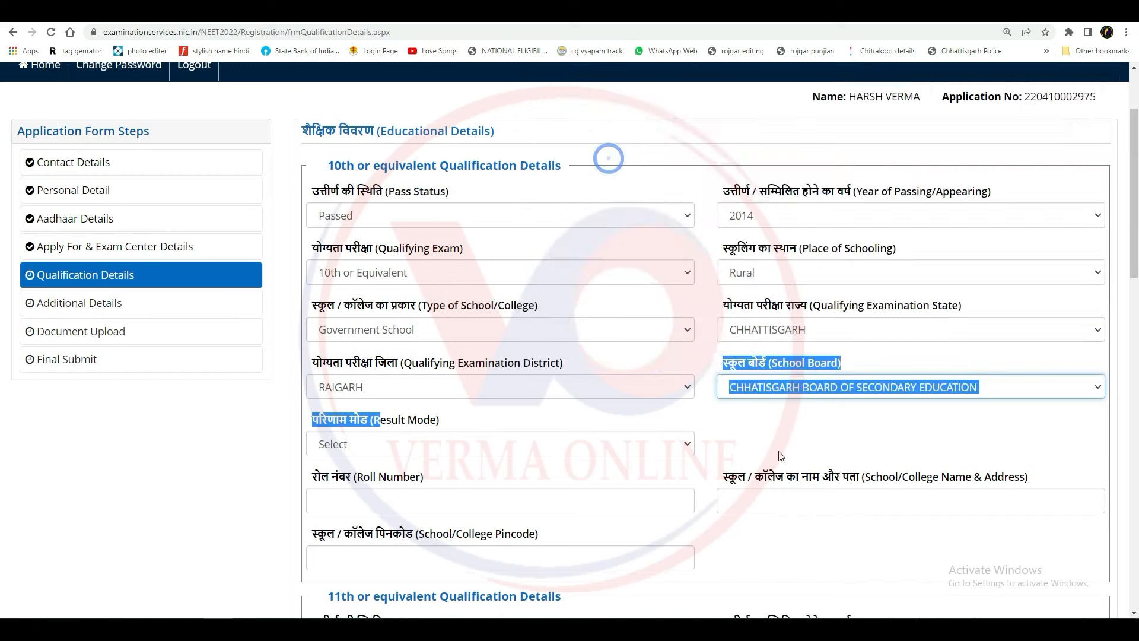
Choose Percentage result mode and enter 600 total and 300 obtained marks
{"action": "left_click", "coordinate": [411, 450]}
{"action": "left_click", "coordinate": [364, 473]}
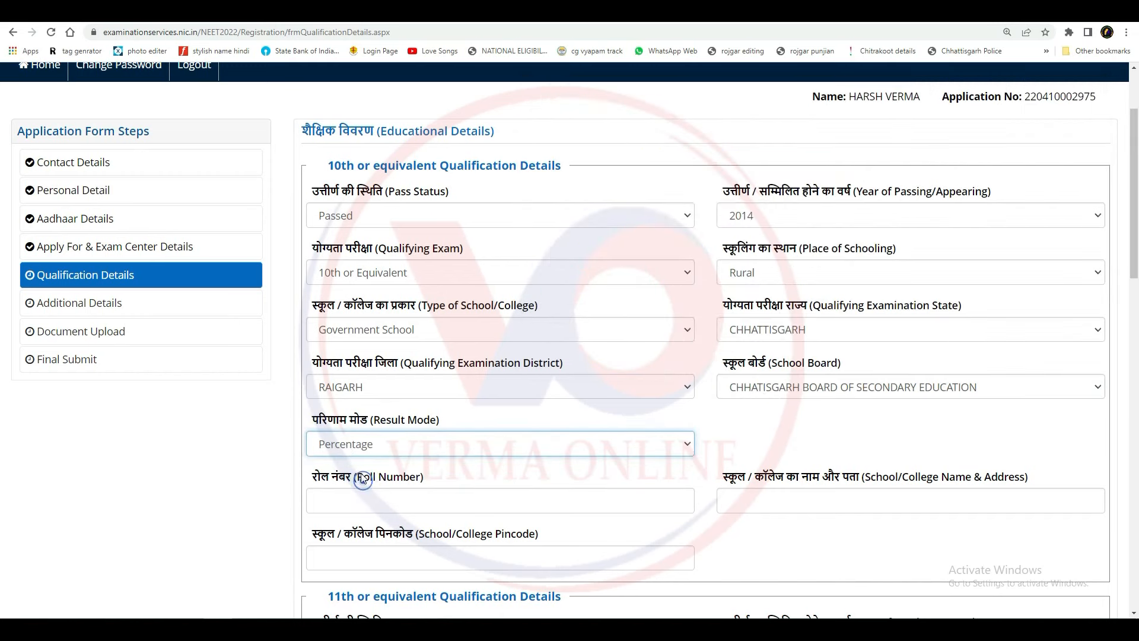
{"action": "left_click", "coordinate": [445, 445]}
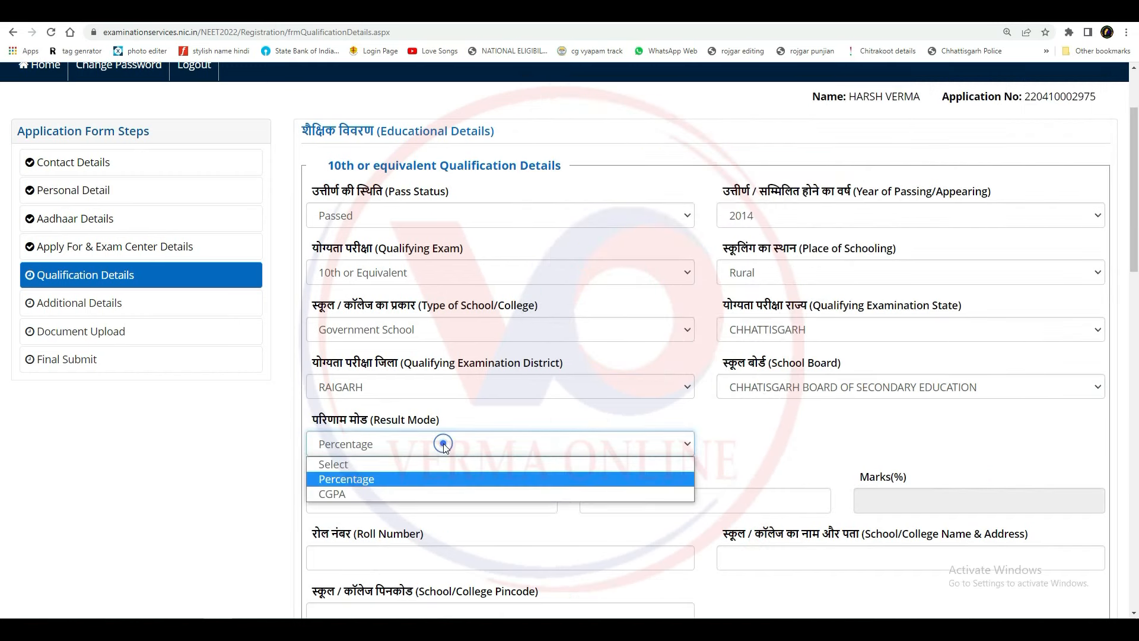
{"action": "left_click", "coordinate": [444, 445]}
{"action": "left_click", "coordinate": [433, 507]}
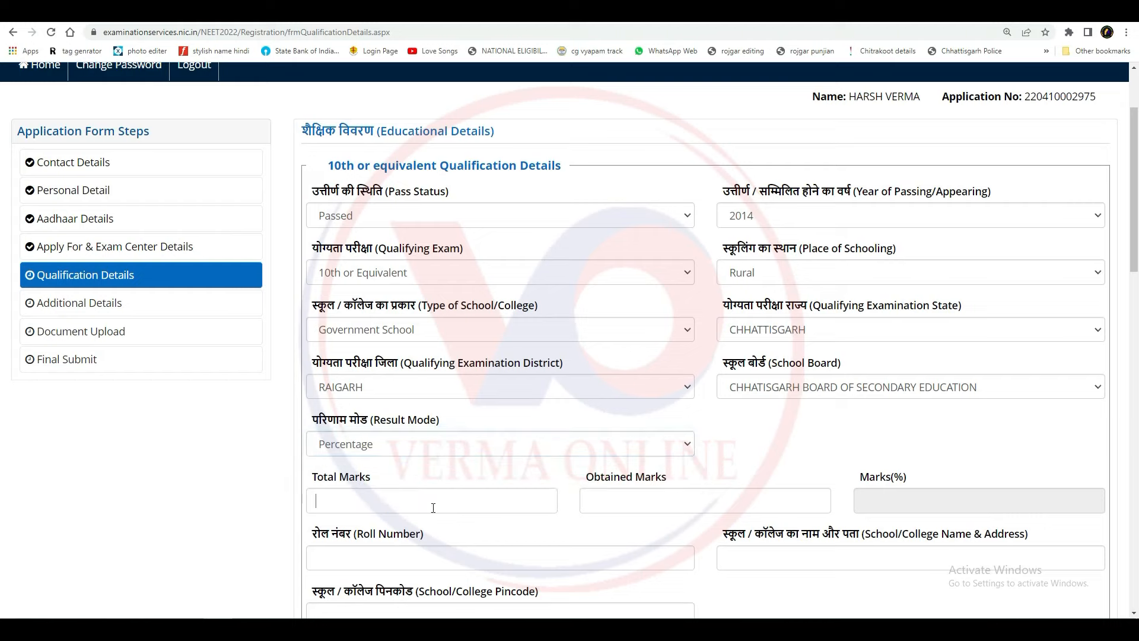
{"action": "type", "text": "600"}
{"action": "key", "text": "Tab"}
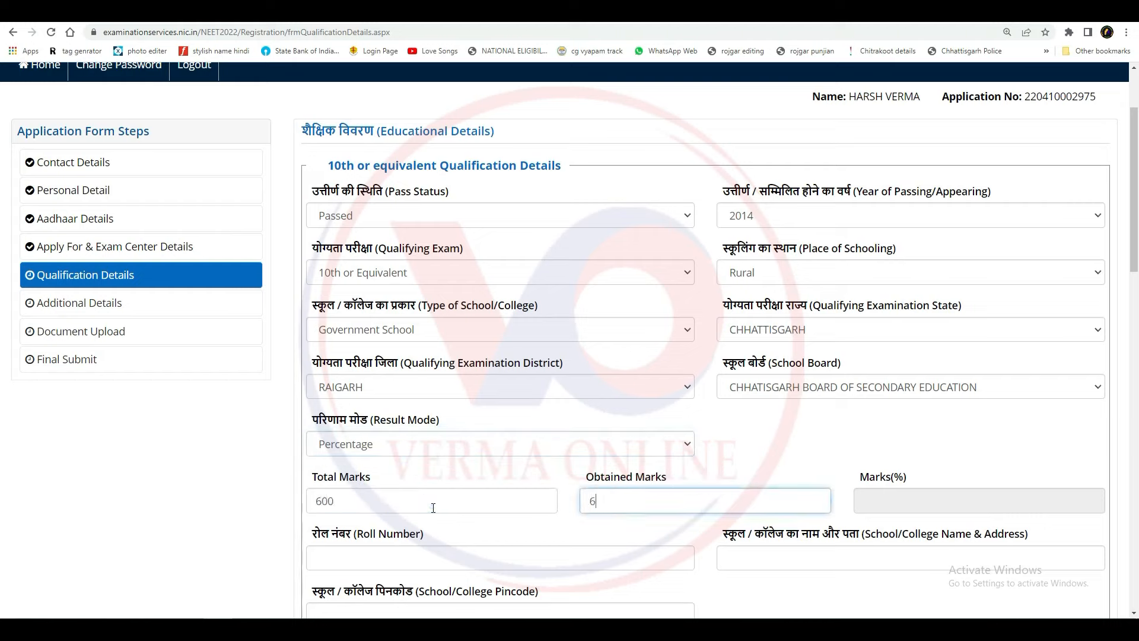
{"action": "type", "text": "300"}
{"action": "key", "text": "Tab"}
{"action": "scroll", "coordinate": [444, 438], "scroll_direction": "down", "scroll_amount": 3}
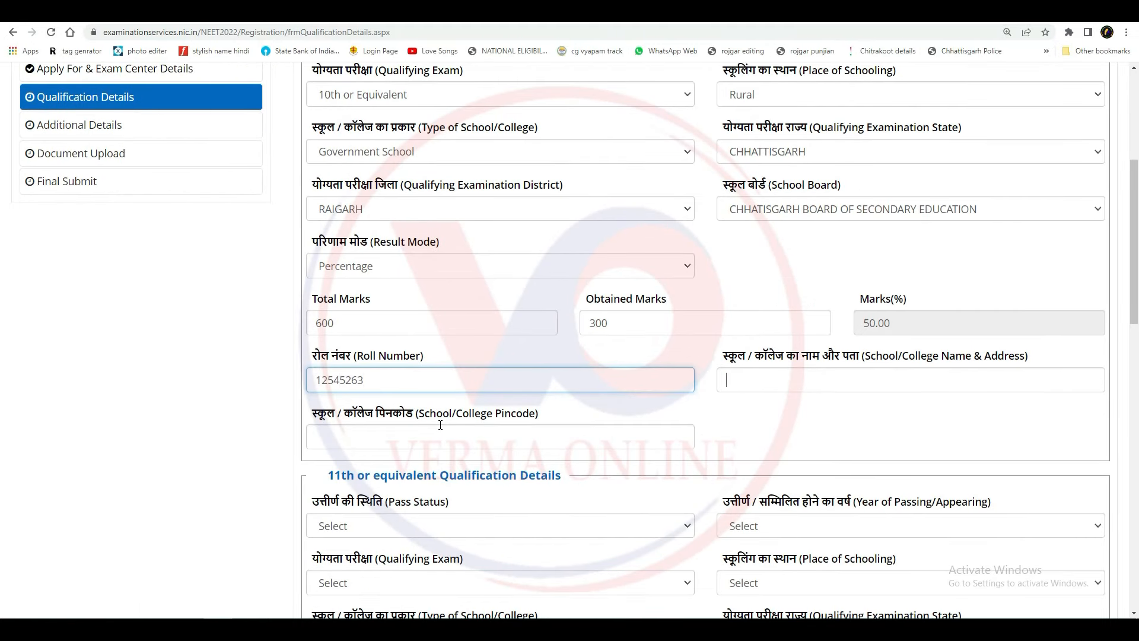
Enter school name CHAKRADHAR NAGAR SCHOOL RAIGARH and pincode 496001
{"action": "type", "text": "CHAK"}
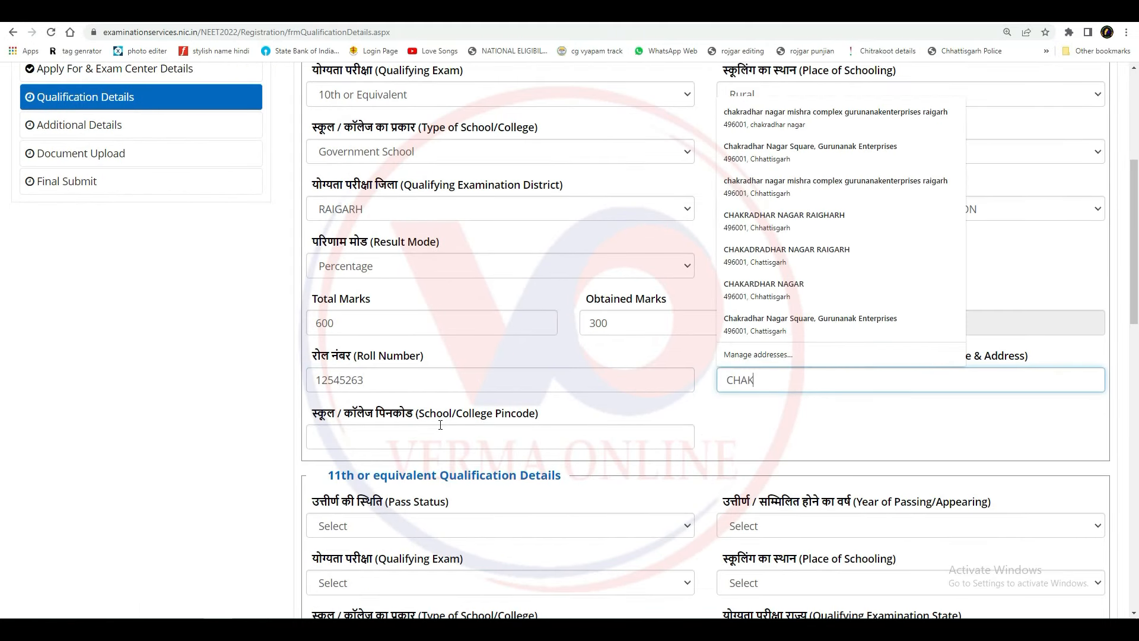
{"action": "type", "text": "RADHAR NAGAR SCH"}
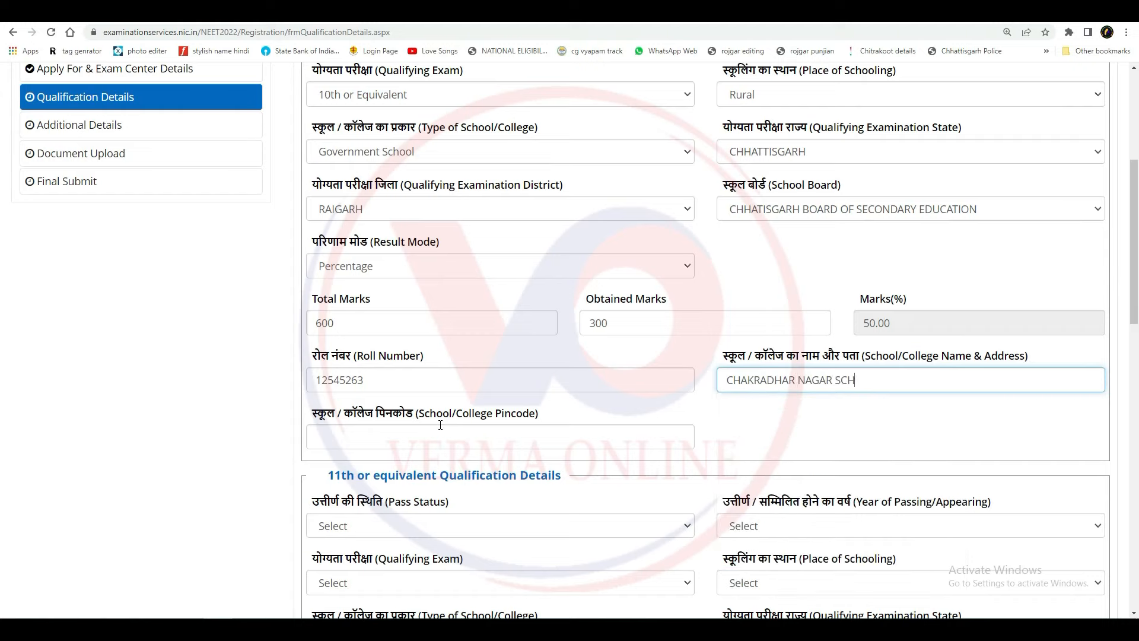
{"action": "type", "text": "OOL RAIGARH"}
{"action": "left_click", "coordinate": [440, 425]}
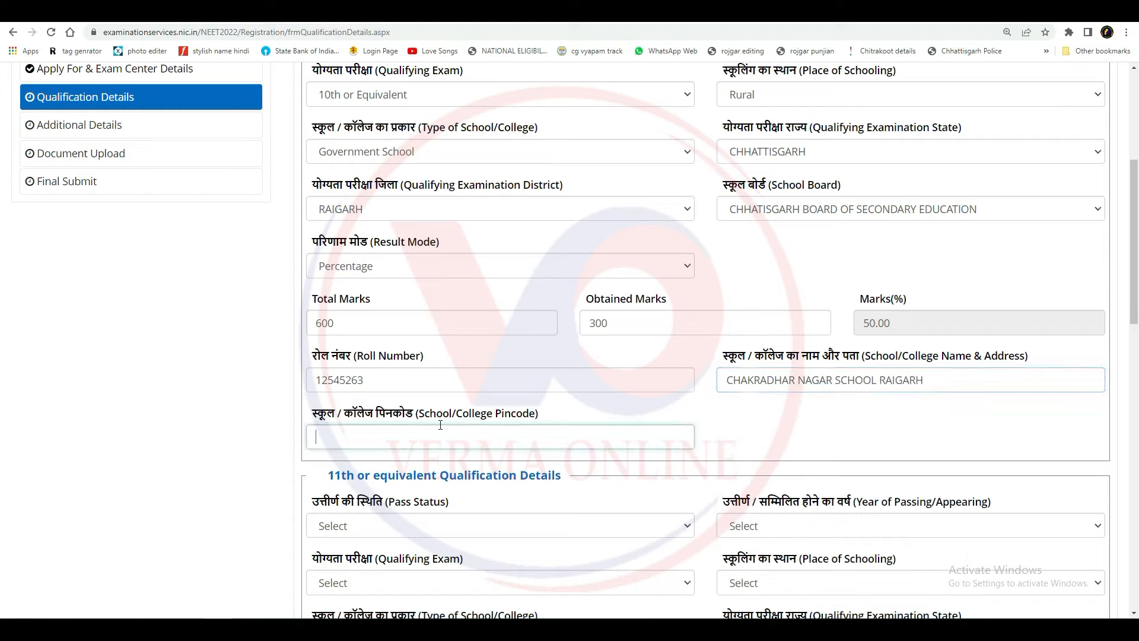
{"action": "type", "text": "496001"}
{"action": "key", "text": "Tab"}
Set the 11th pass status to Passed with passing year 2015
{"action": "scroll", "coordinate": [501, 320], "scroll_direction": "down", "scroll_amount": 3}
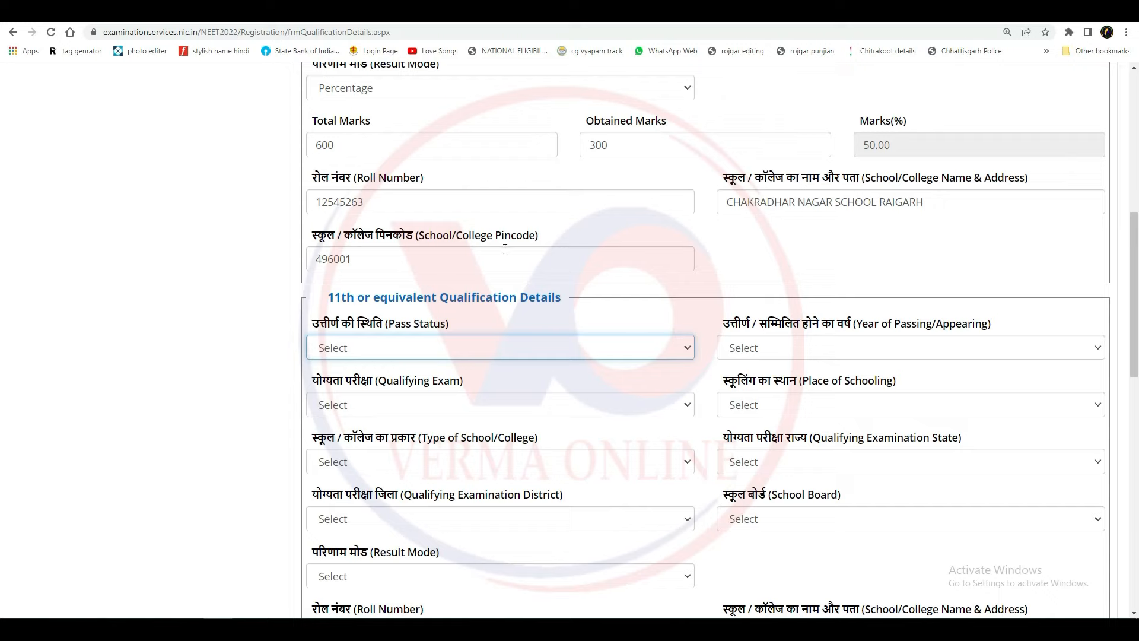
{"action": "left_click", "coordinate": [382, 350]}
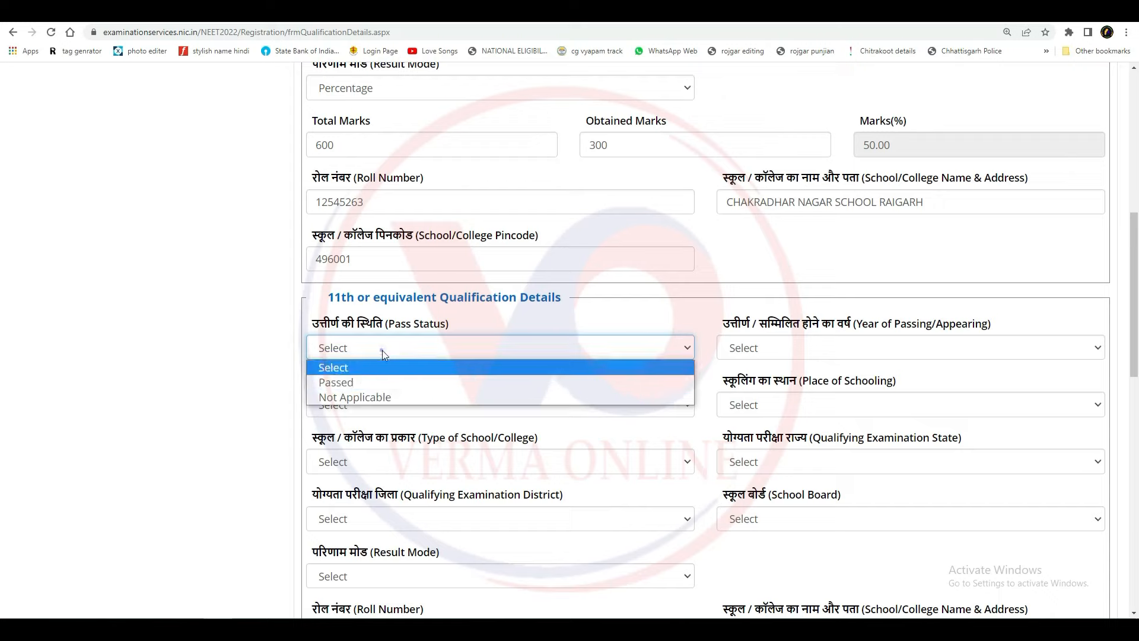
{"action": "left_click", "coordinate": [343, 383]}
{"action": "left_click", "coordinate": [785, 348]}
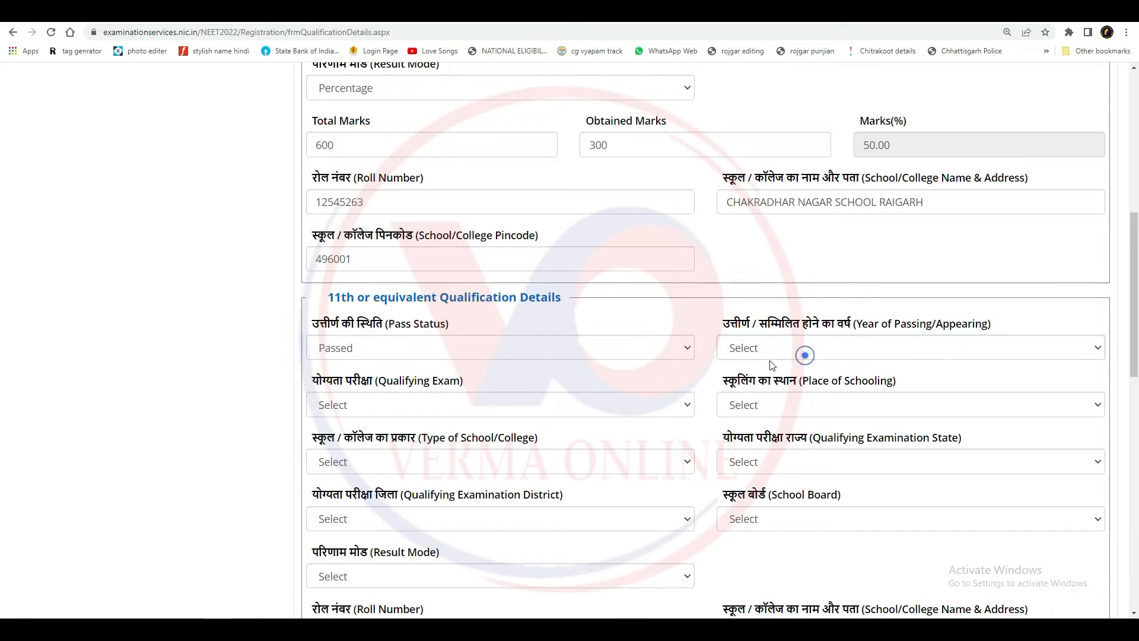
{"action": "left_click", "coordinate": [610, 350]}
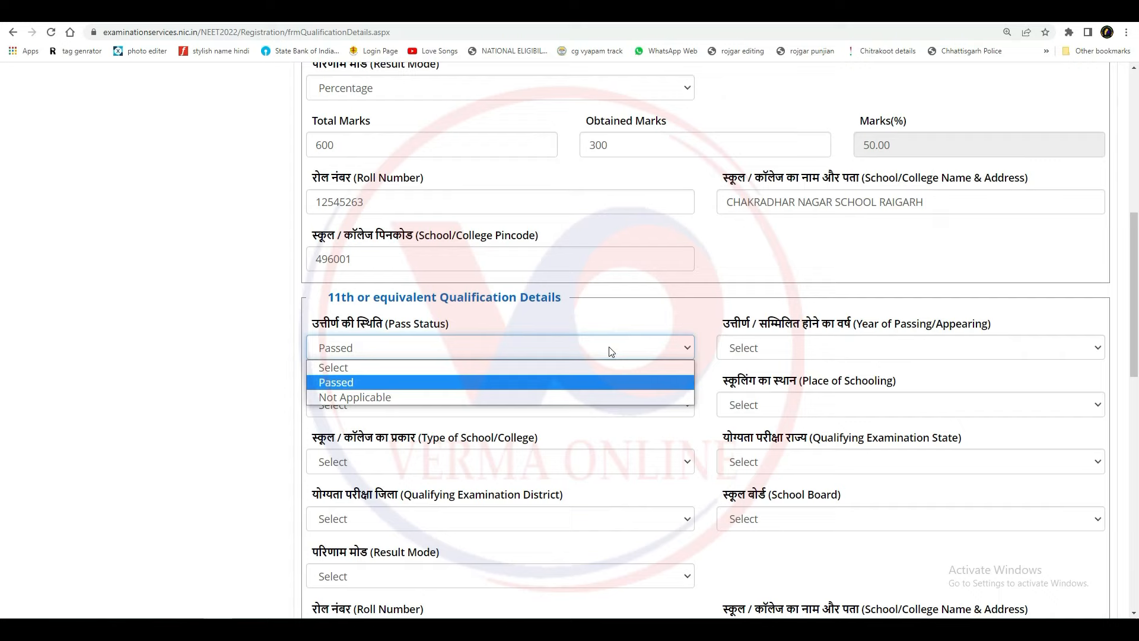
{"action": "left_click", "coordinate": [760, 350]}
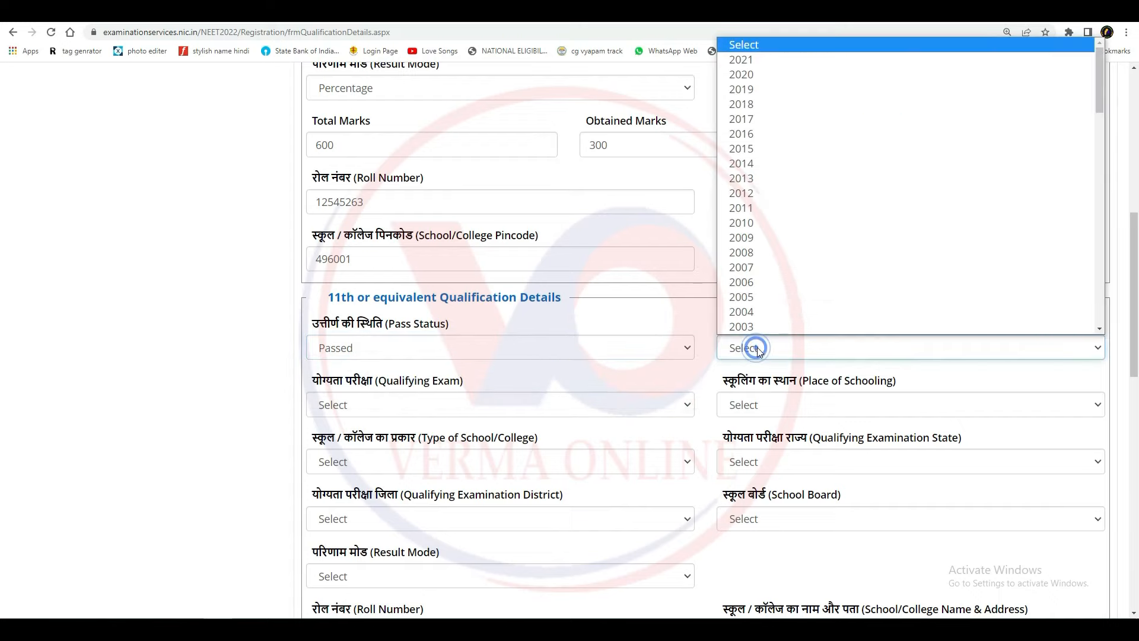
{"action": "type", "text": "2016"}
{"action": "key", "text": "Return"}
{"action": "left_click", "coordinate": [760, 350]}
{"action": "key", "text": "Down"}
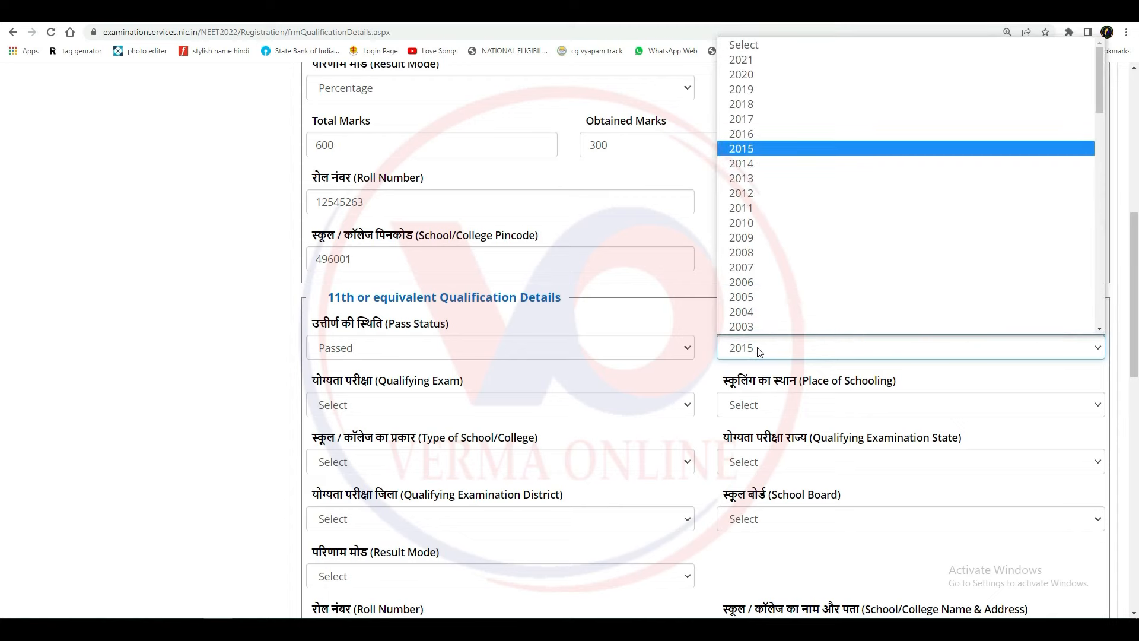
{"action": "key", "text": "Return"}
Choose 11th or Equivalent, Rural, Government School and exam state CHHATTISGARH for the 11th
{"action": "left_click", "coordinate": [446, 406]}
{"action": "left_click", "coordinate": [369, 439]}
{"action": "left_click", "coordinate": [795, 405]}
{"action": "left_click", "coordinate": [797, 401]}
{"action": "left_click", "coordinate": [765, 413]}
{"action": "left_click", "coordinate": [766, 440]}
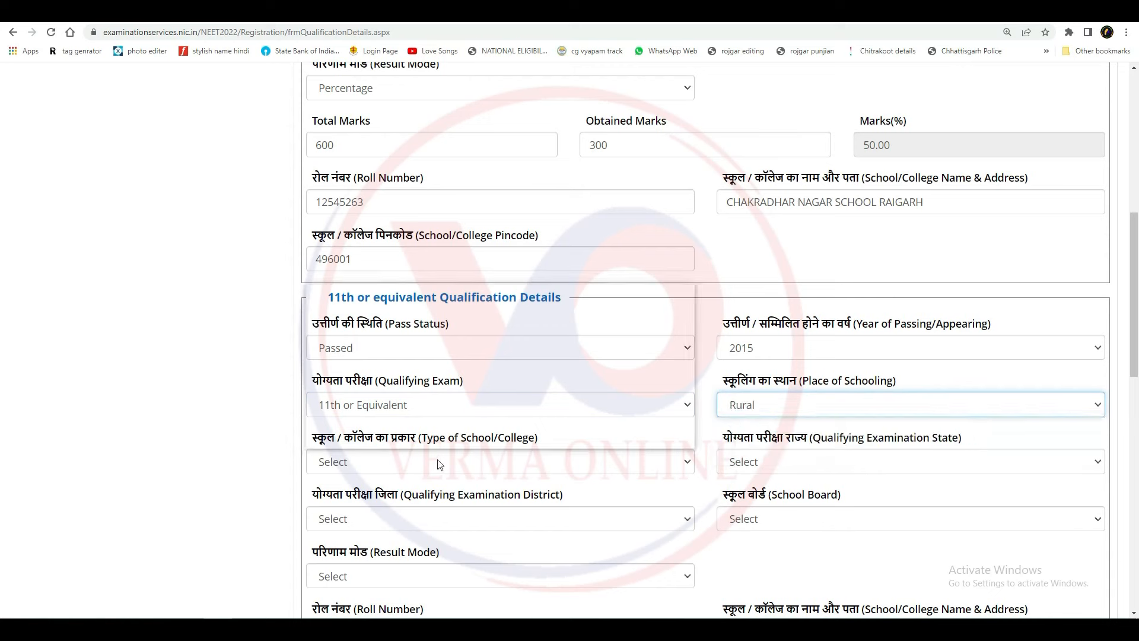
{"action": "left_click", "coordinate": [438, 459]}
{"action": "left_click", "coordinate": [363, 364]}
{"action": "left_click", "coordinate": [783, 462]}
{"action": "left_click", "coordinate": [783, 462]}
{"action": "left_click", "coordinate": [772, 463]}
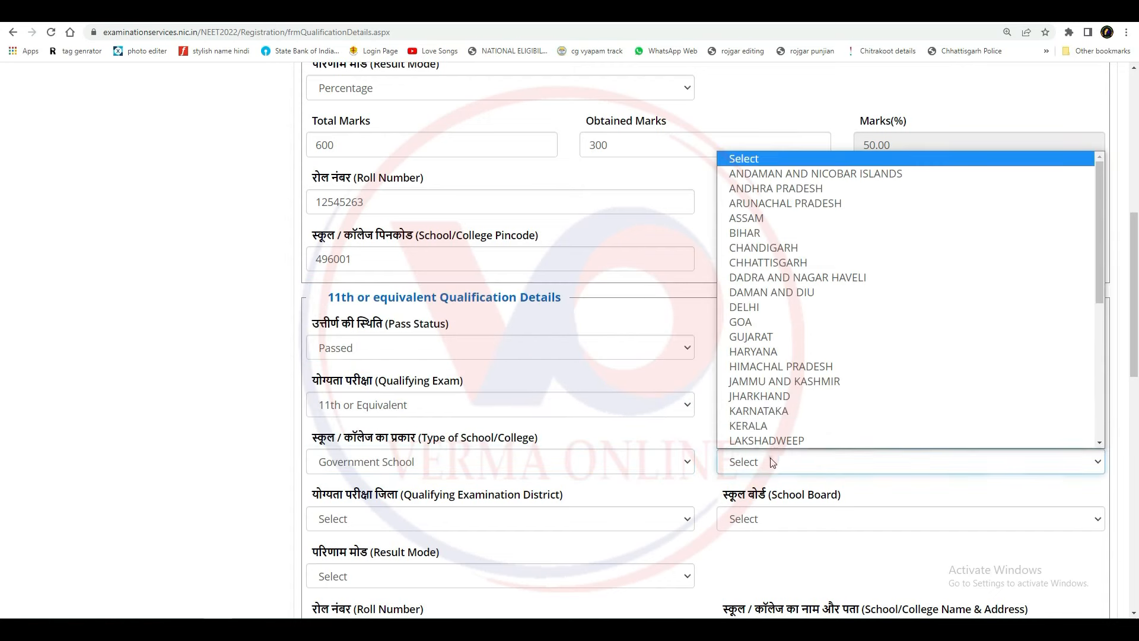
{"action": "left_click", "coordinate": [757, 259]}
Keep Government School as the school type and set the 11th exam district to RAIGARH
{"action": "scroll", "coordinate": [332, 387], "scroll_direction": "down", "scroll_amount": 1}
{"action": "scroll", "coordinate": [332, 388], "scroll_direction": "down", "scroll_amount": 1}
{"action": "scroll", "coordinate": [324, 415], "scroll_direction": "up", "scroll_amount": 2}
{"action": "left_click", "coordinate": [382, 401]}
{"action": "left_click", "coordinate": [383, 401]}
{"action": "left_click", "coordinate": [373, 468]}
{"action": "left_click", "coordinate": [373, 469]}
{"action": "left_click", "coordinate": [372, 520]}
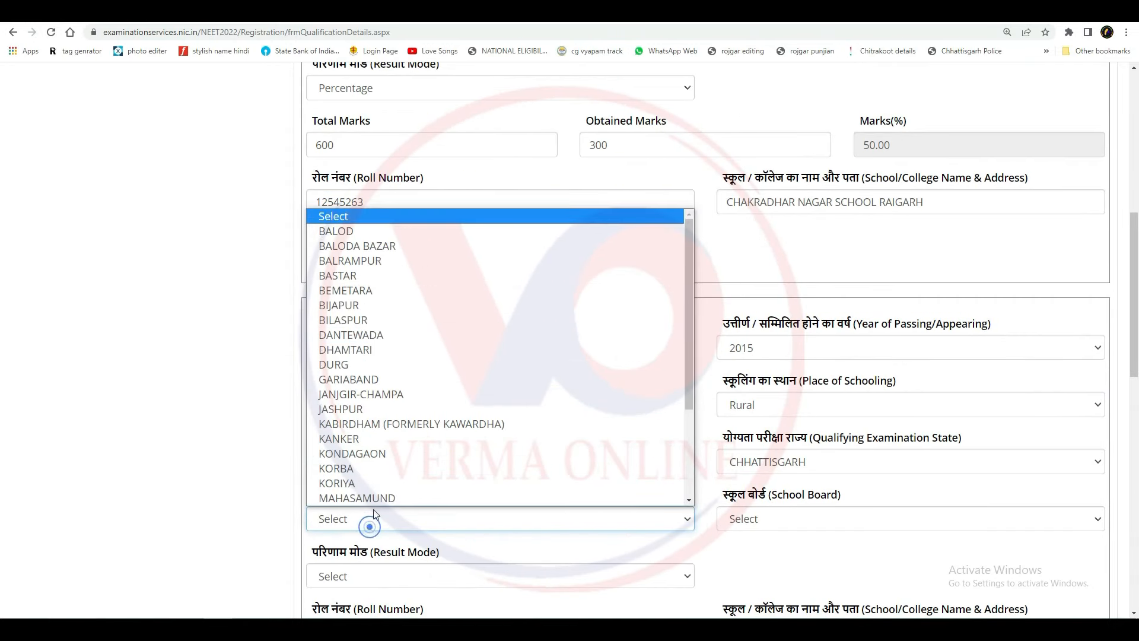
{"action": "scroll", "coordinate": [380, 415], "scroll_direction": "down", "scroll_amount": 1}
{"action": "left_click", "coordinate": [347, 497]}
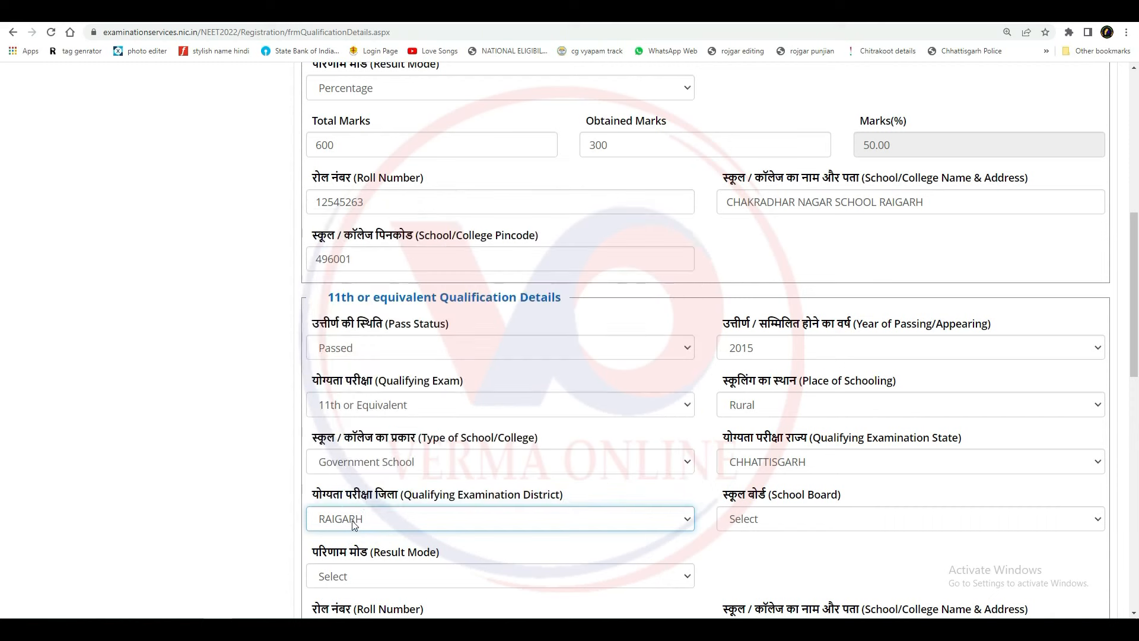
Set the 11th board to CHHATISGARH BOARD OF SECONDARY EDUCATION, keeping status Passed
{"action": "left_click", "coordinate": [831, 524]}
{"action": "left_click", "coordinate": [778, 275]}
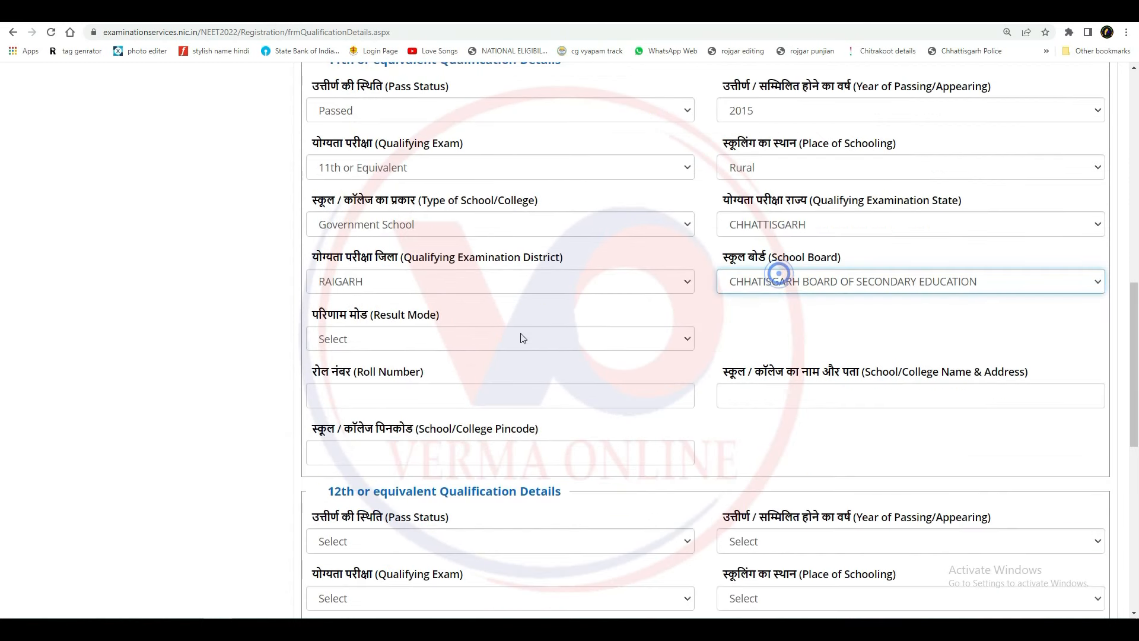
{"action": "left_click", "coordinate": [396, 345]}
{"action": "left_click", "coordinate": [347, 382]}
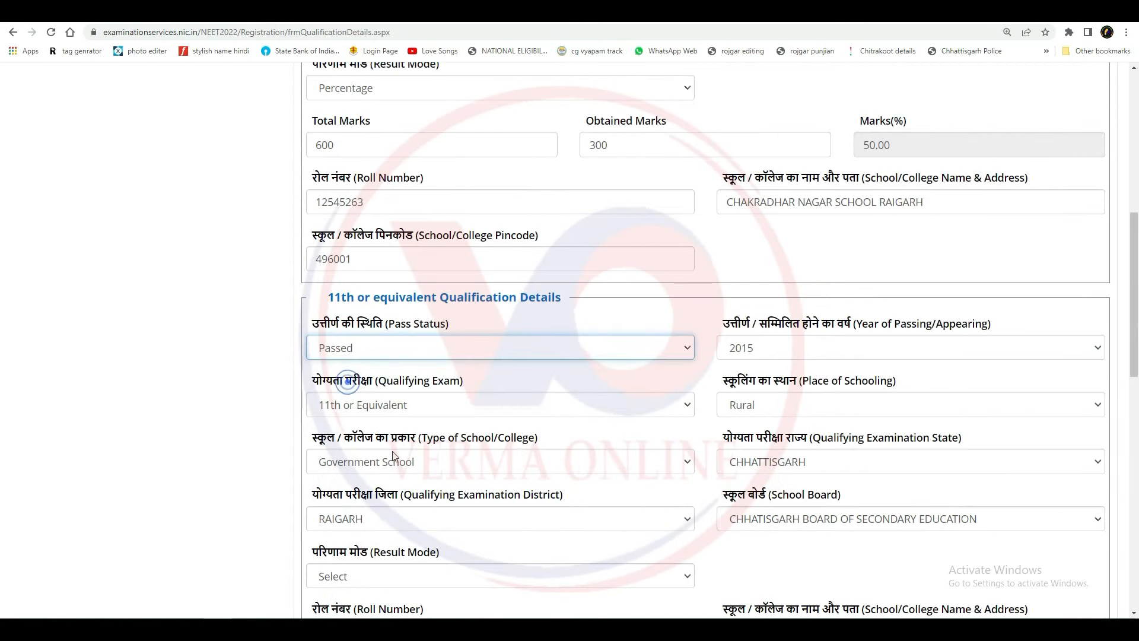
Set the 11th result mode to Percentage with 250 marks obtained out of 500
{"action": "scroll", "coordinate": [350, 415], "scroll_direction": "down", "scroll_amount": 1}
{"action": "left_click", "coordinate": [353, 516]}
{"action": "left_click", "coordinate": [346, 551]}
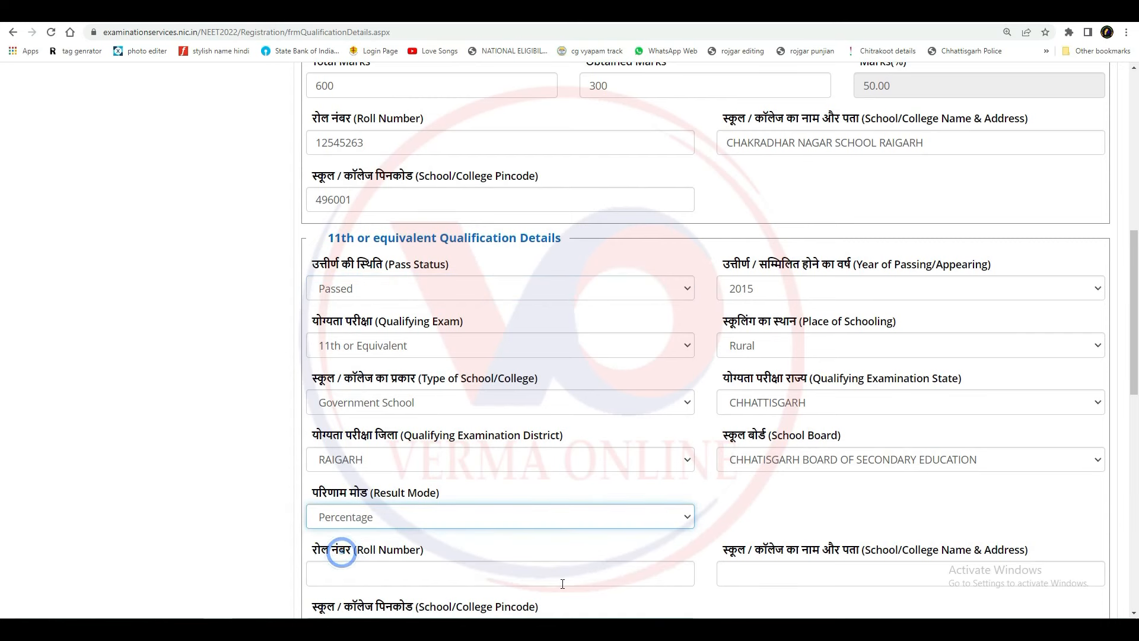
{"action": "left_click", "coordinate": [385, 408]}
{"action": "type", "text": "500"}
{"action": "key", "text": "Tab"}
{"action": "type", "text": "250"}
{"action": "key", "text": "Tab"}
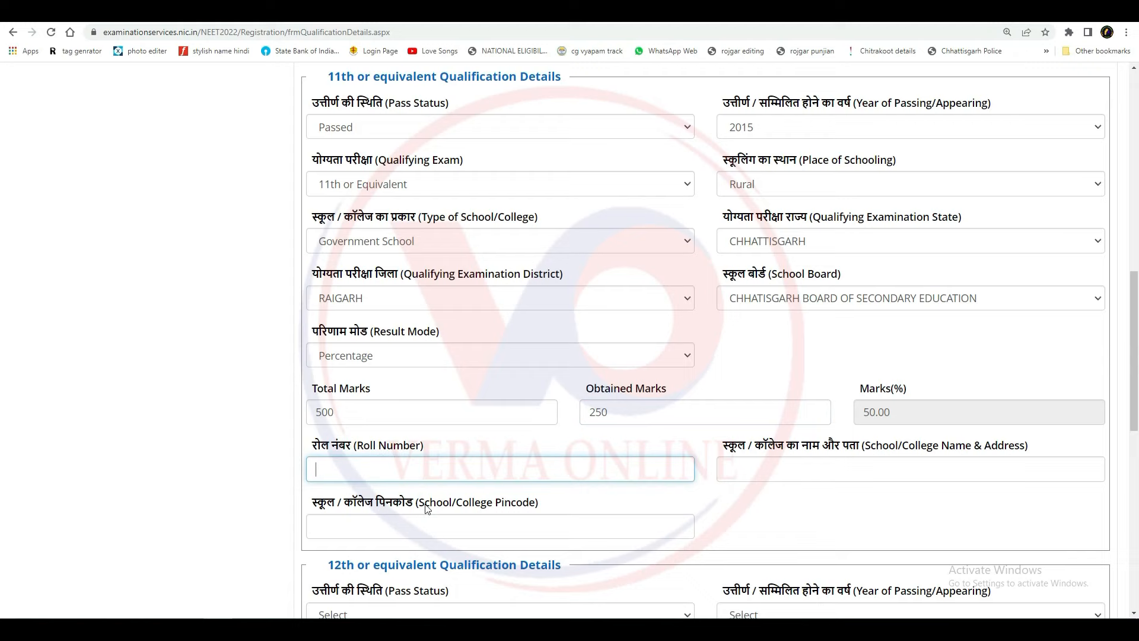
Enter 11th school CHAKARDHAR NAGAR SCHOOL RAIGARH with pincode 496001
{"action": "key", "text": "Tab"}
{"action": "type", "text": "CHAKARDHAR NAGAR SCHOOL RAIGARH"}
{"action": "key", "text": "Tab"}
{"action": "type", "text": "496001"}
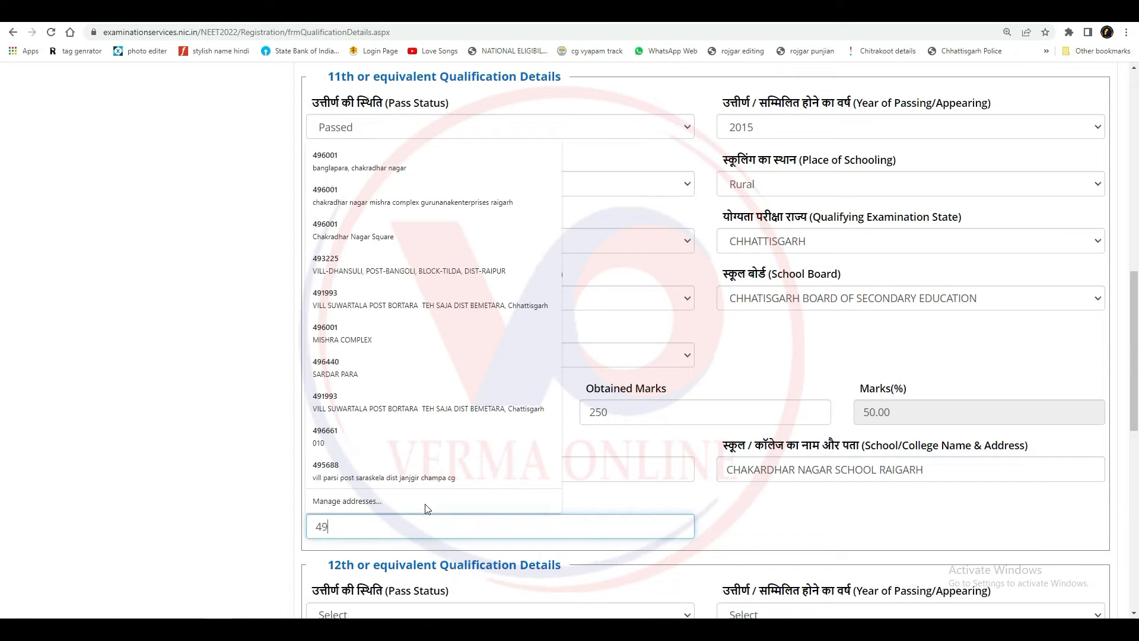
{"action": "key", "text": "Tab"}
{"action": "left_click", "coordinate": [354, 376]}
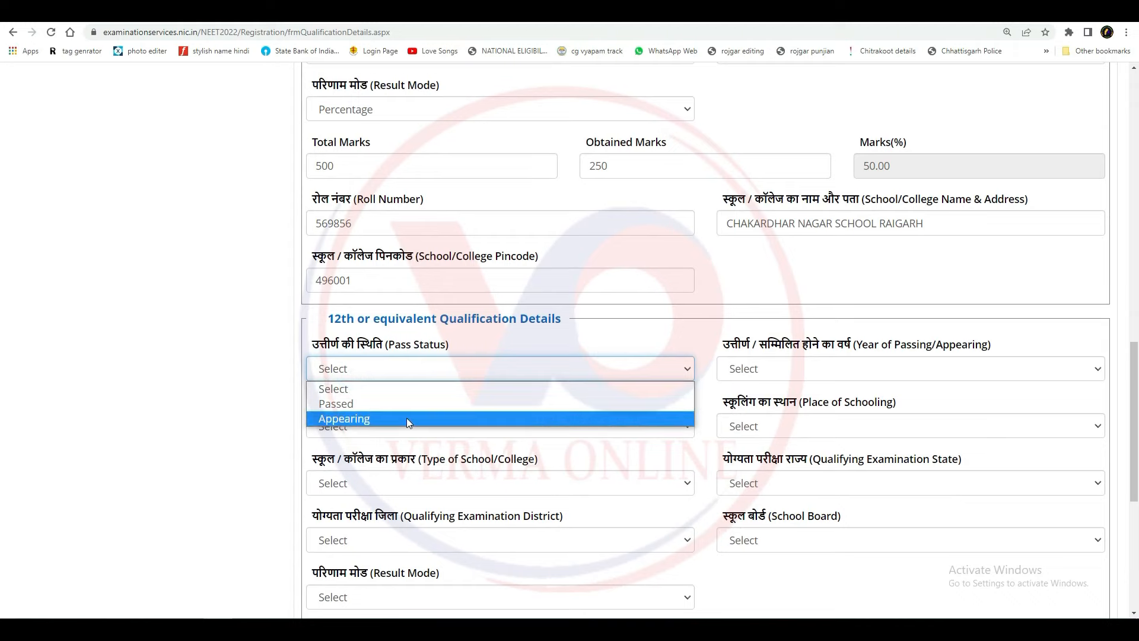
Set the 12th pass status to Appearing
{"action": "left_click", "coordinate": [344, 406]}
{"action": "scroll", "coordinate": [376, 539], "scroll_direction": "down", "scroll_amount": 2}
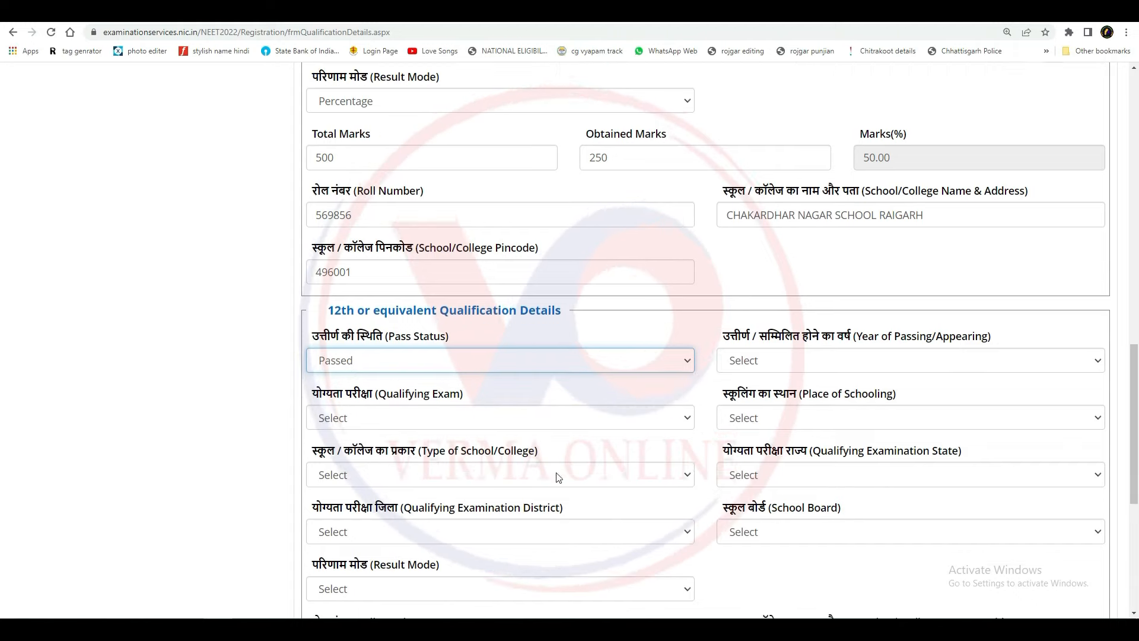
{"action": "left_click", "coordinate": [371, 269]}
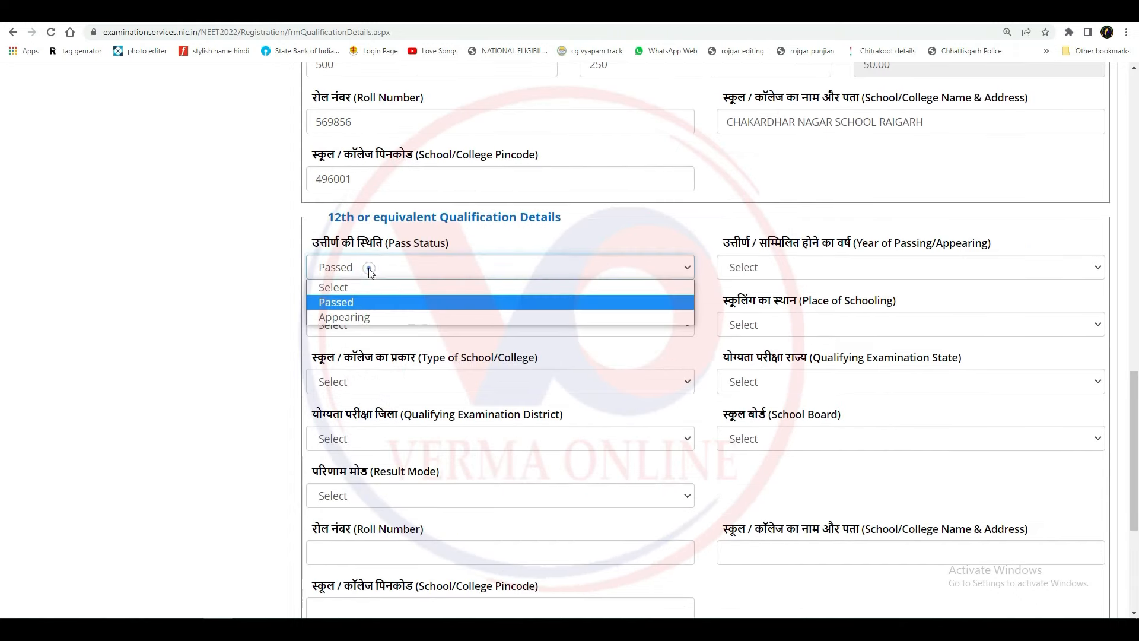
{"action": "left_click", "coordinate": [344, 315]}
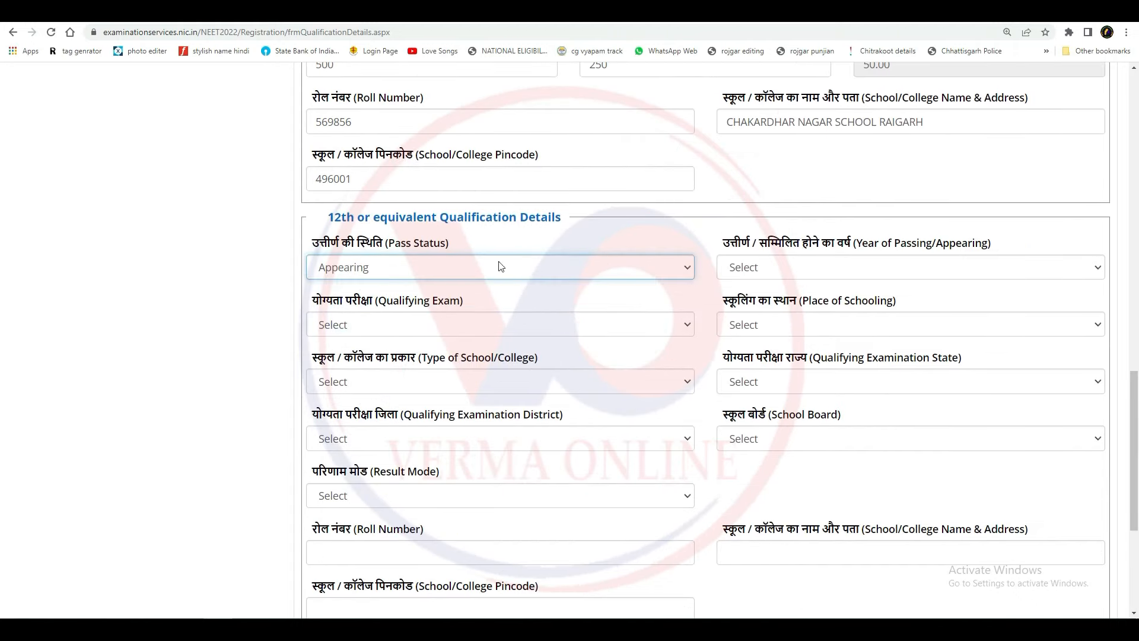
Choose qualifying exam CODE: 01, Rural schooling and Government School for the 12th
{"action": "left_click", "coordinate": [331, 320]}
{"action": "left_click", "coordinate": [335, 358]}
{"action": "left_click", "coordinate": [781, 321]}
{"action": "left_click", "coordinate": [769, 325]}
{"action": "left_click", "coordinate": [745, 360]}
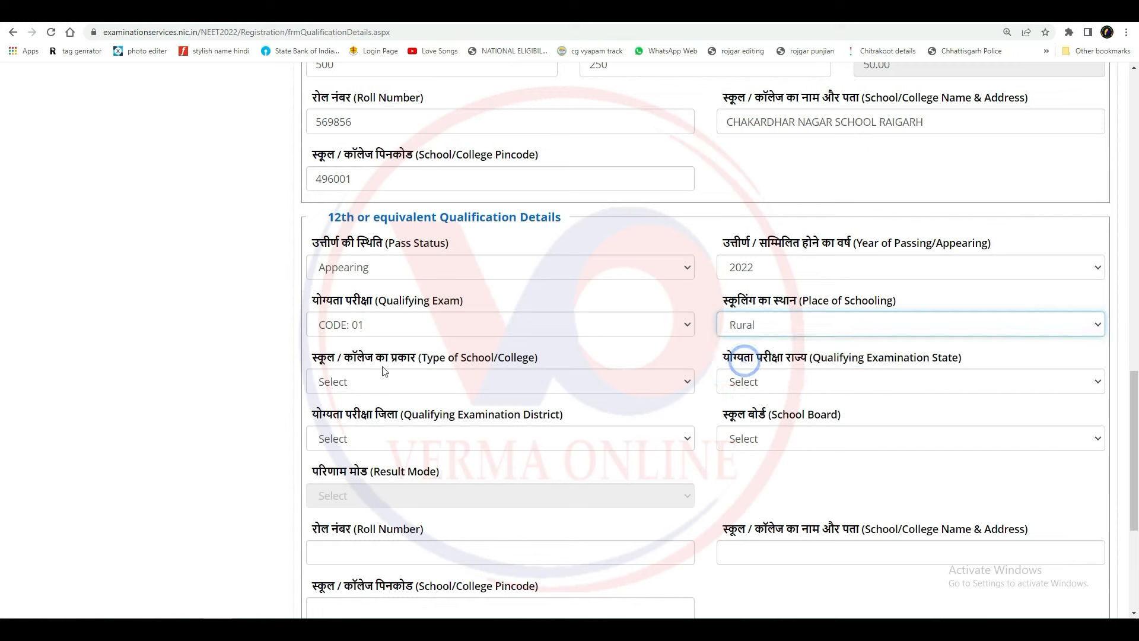
{"action": "left_click", "coordinate": [366, 381]}
{"action": "left_click", "coordinate": [368, 477]}
Set the 12th examination state to CHHATTISGARH and district to RAIGARH
{"action": "left_click", "coordinate": [813, 385]}
{"action": "left_click", "coordinate": [808, 381]}
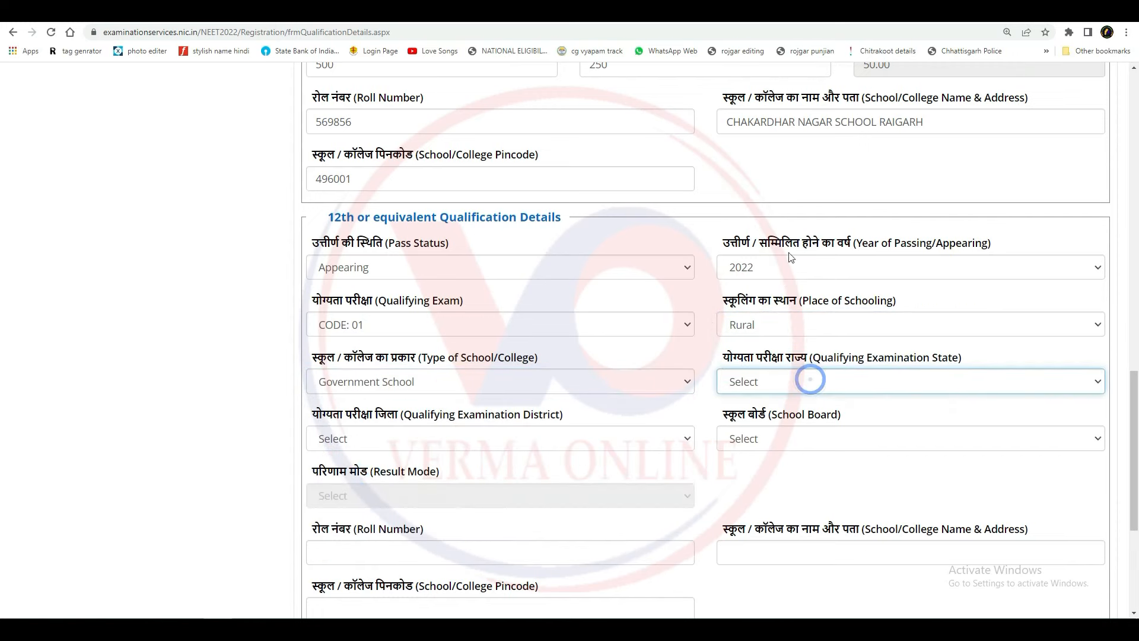
{"action": "left_click", "coordinate": [751, 386]}
{"action": "left_click", "coordinate": [779, 183]}
{"action": "left_click", "coordinate": [391, 440]}
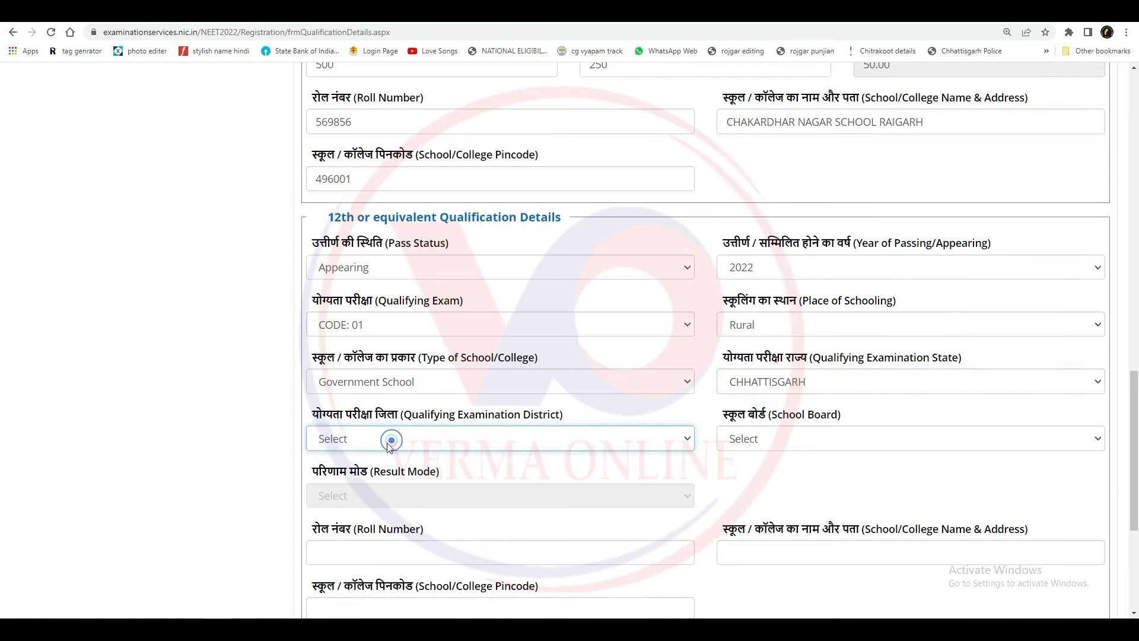
{"action": "left_click", "coordinate": [374, 434]}
{"action": "key", "text": "r"}
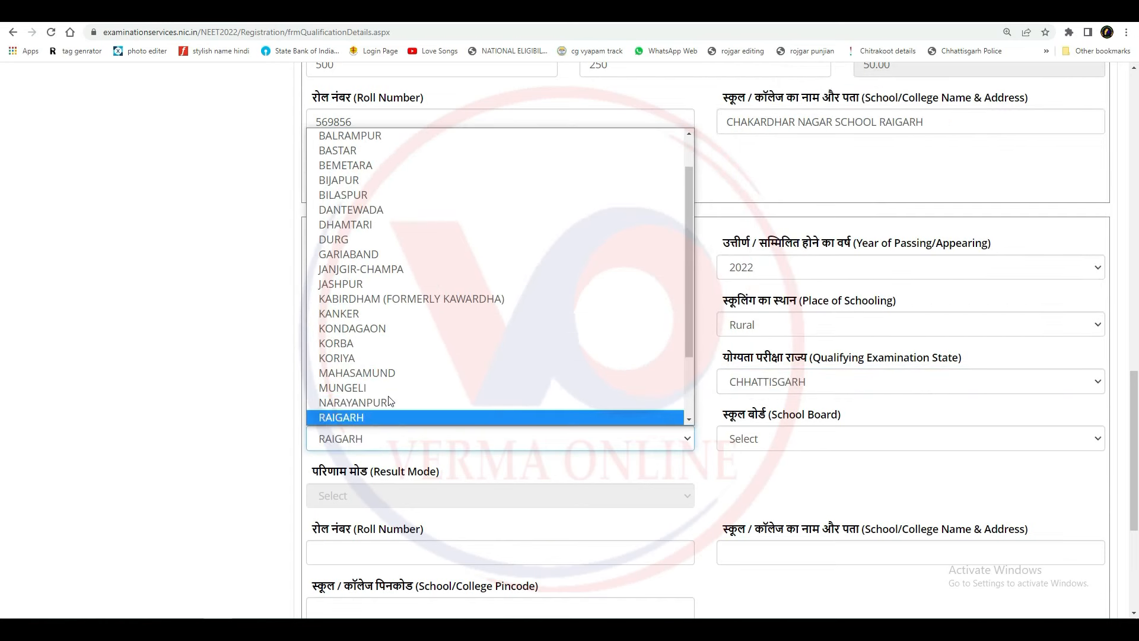
{"action": "left_click", "coordinate": [356, 417]}
Browse the 12th school board list, landing on CHHATISGARH STATE OPEN SCHOOL
{"action": "left_click", "coordinate": [747, 439]}
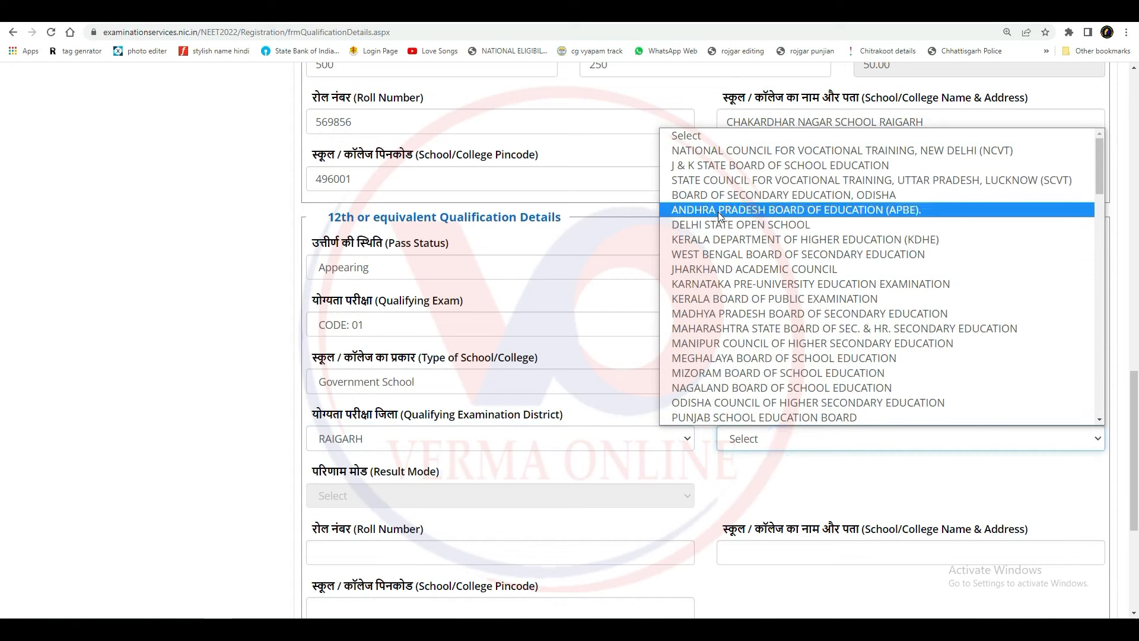
{"action": "scroll", "coordinate": [735, 204], "scroll_direction": "down", "scroll_amount": 1}
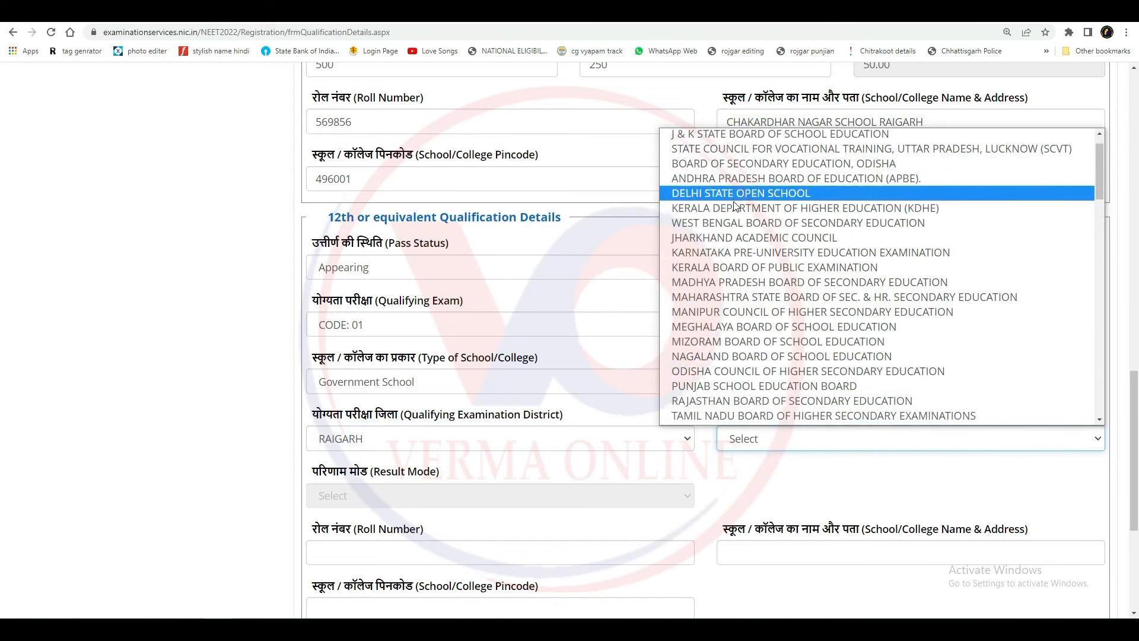
{"action": "scroll", "coordinate": [736, 204], "scroll_direction": "down", "scroll_amount": 2}
{"action": "scroll", "coordinate": [738, 209], "scroll_direction": "up", "scroll_amount": 2}
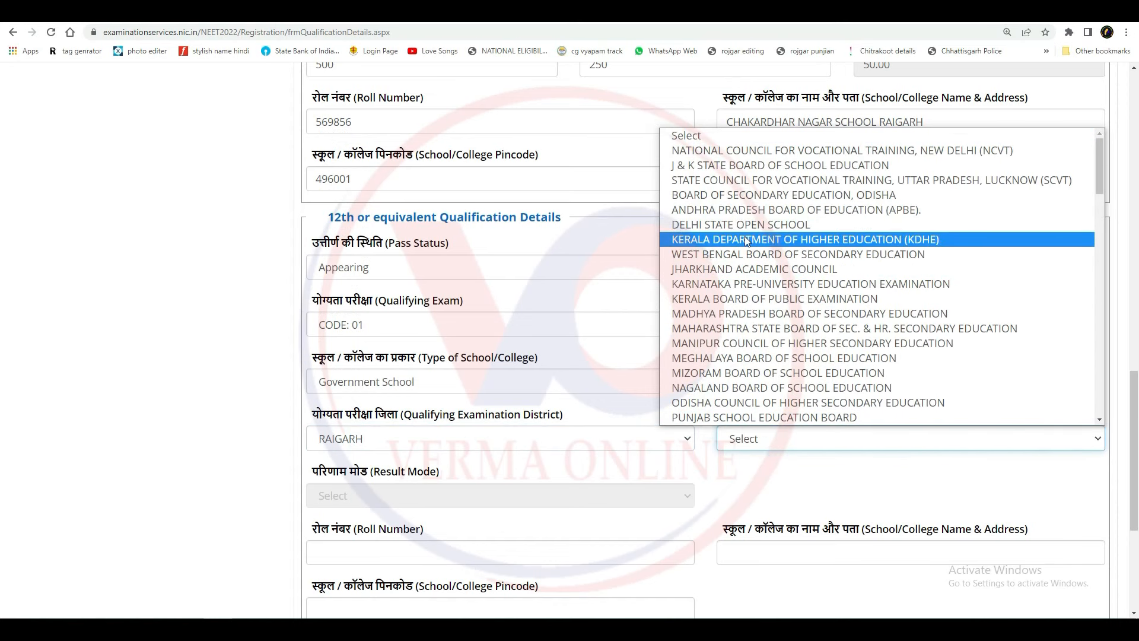
{"action": "left_click", "coordinate": [744, 481]}
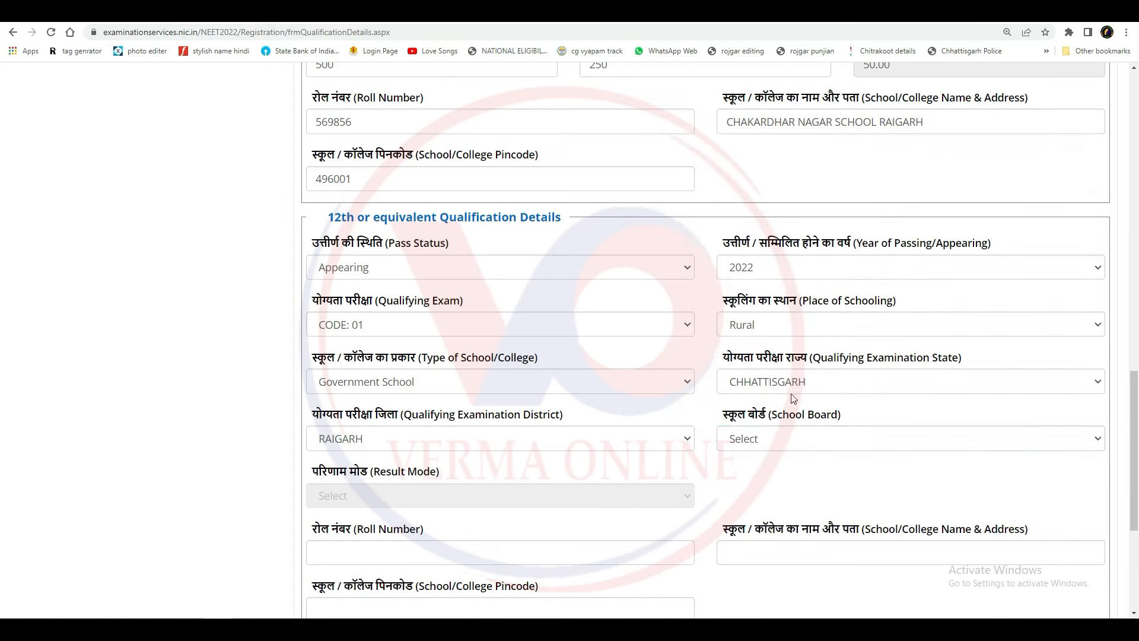
{"action": "left_click", "coordinate": [760, 441]}
{"action": "key", "text": "c"}
{"action": "left_click", "coordinate": [761, 440]}
{"action": "left_click", "coordinate": [870, 440]}
{"action": "left_click", "coordinate": [870, 440]}
Set the 12th school board to CHHATISGARH BOARD OF SECONDARY EDUCATION
{"action": "scroll", "coordinate": [871, 444], "scroll_direction": "down", "scroll_amount": 1}
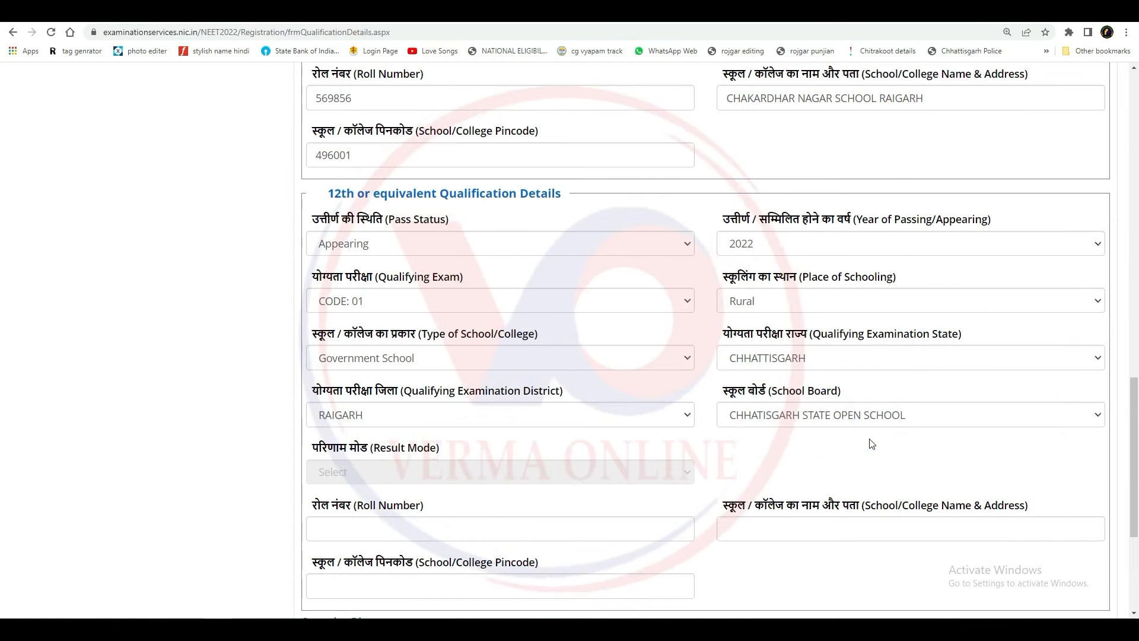
{"action": "left_click", "coordinate": [852, 414]}
{"action": "key", "text": "Down"}
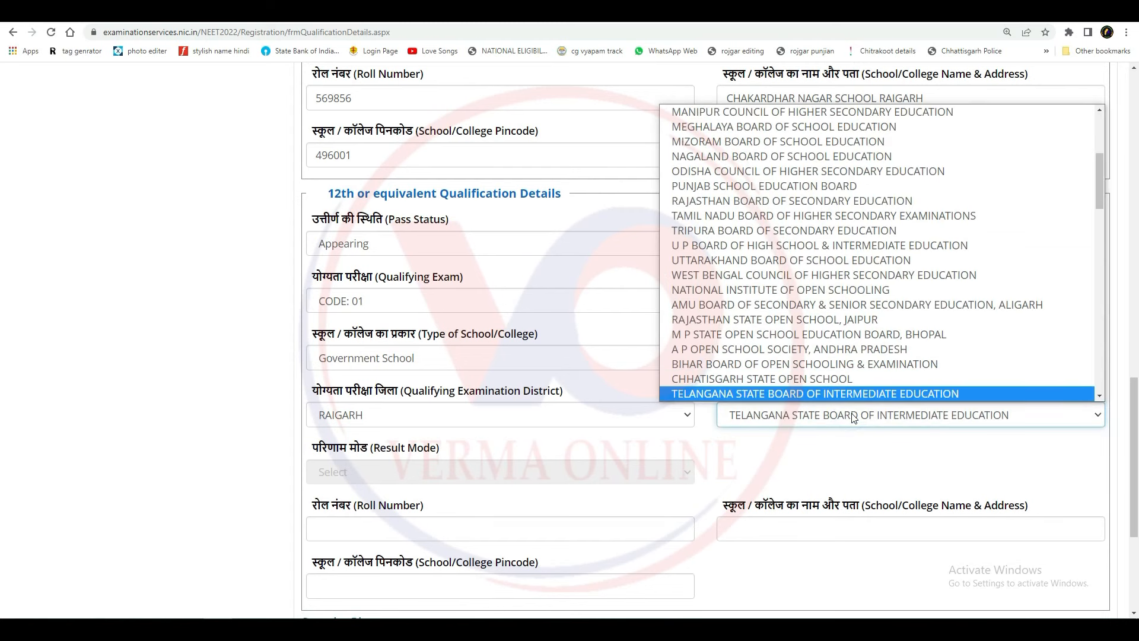
{"action": "key", "text": "c"}
{"action": "key", "text": "c"}
{"action": "key", "text": "c"}
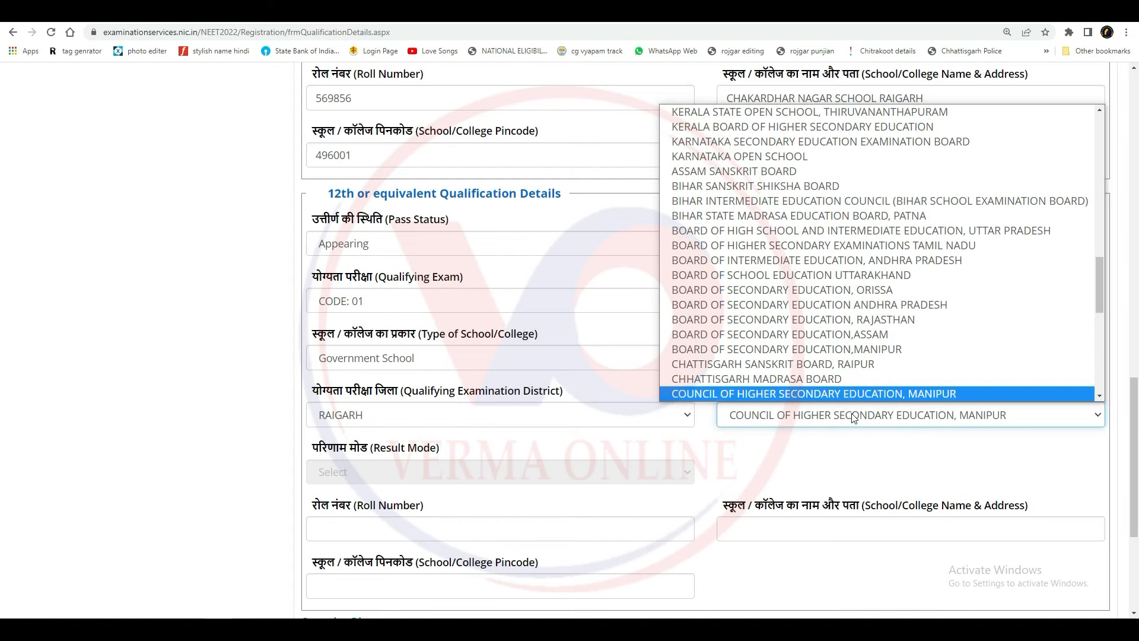
{"action": "key", "text": "c"}
{"action": "key", "text": "c"}
{"action": "key", "text": "c"}
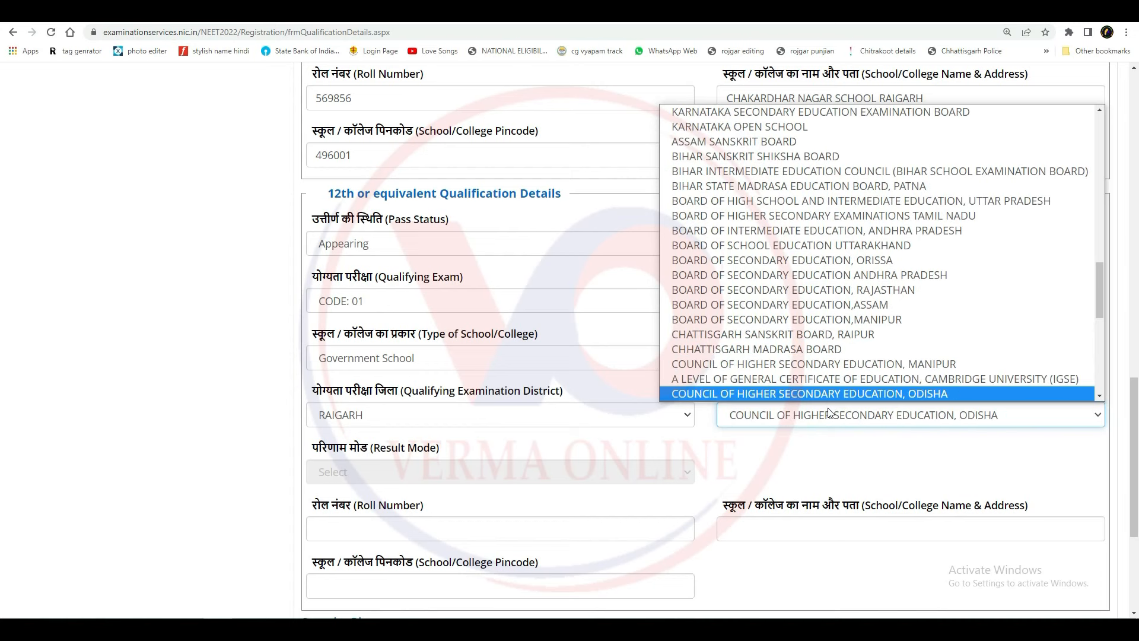
{"action": "key", "text": "Return"}
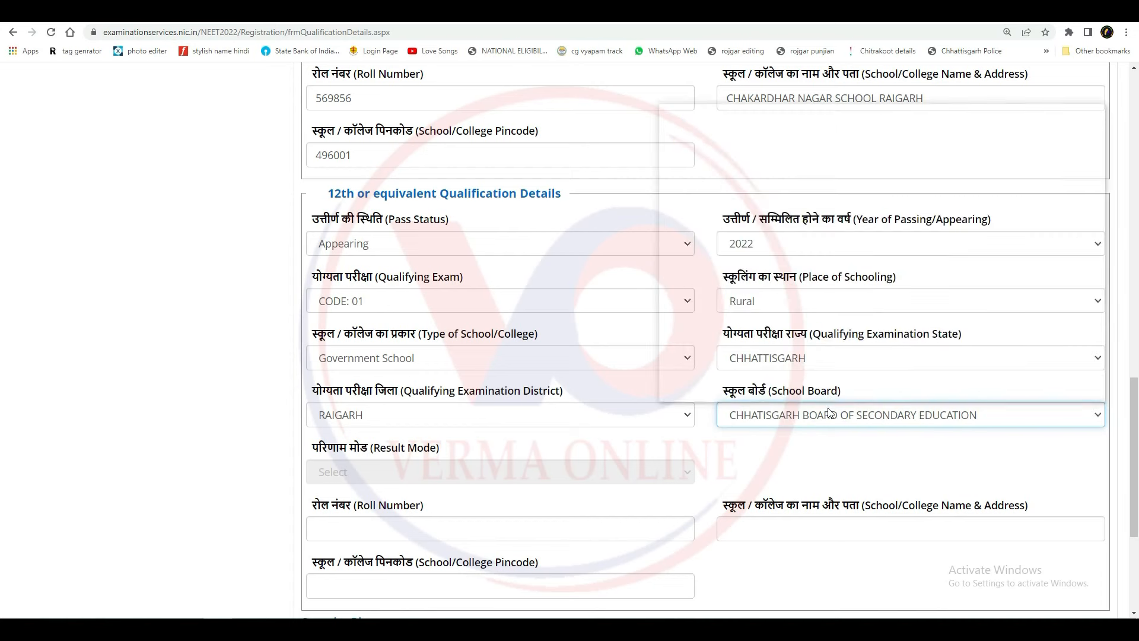
{"action": "scroll", "coordinate": [427, 368], "scroll_direction": "down", "scroll_amount": 3}
{"action": "scroll", "coordinate": [410, 359], "scroll_direction": "up", "scroll_amount": 3}
{"action": "scroll", "coordinate": [424, 358], "scroll_direction": "down", "scroll_amount": 4}
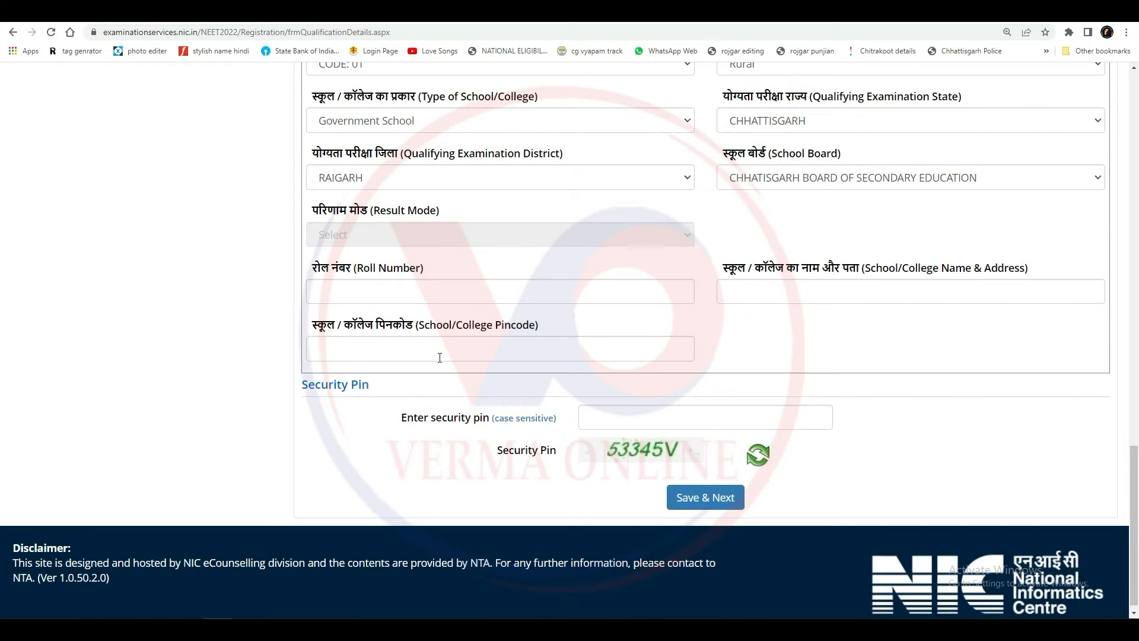
{"action": "left_click", "coordinate": [393, 291]}
{"action": "key", "text": "Tab"}
{"action": "type", "text": "CHAK"}
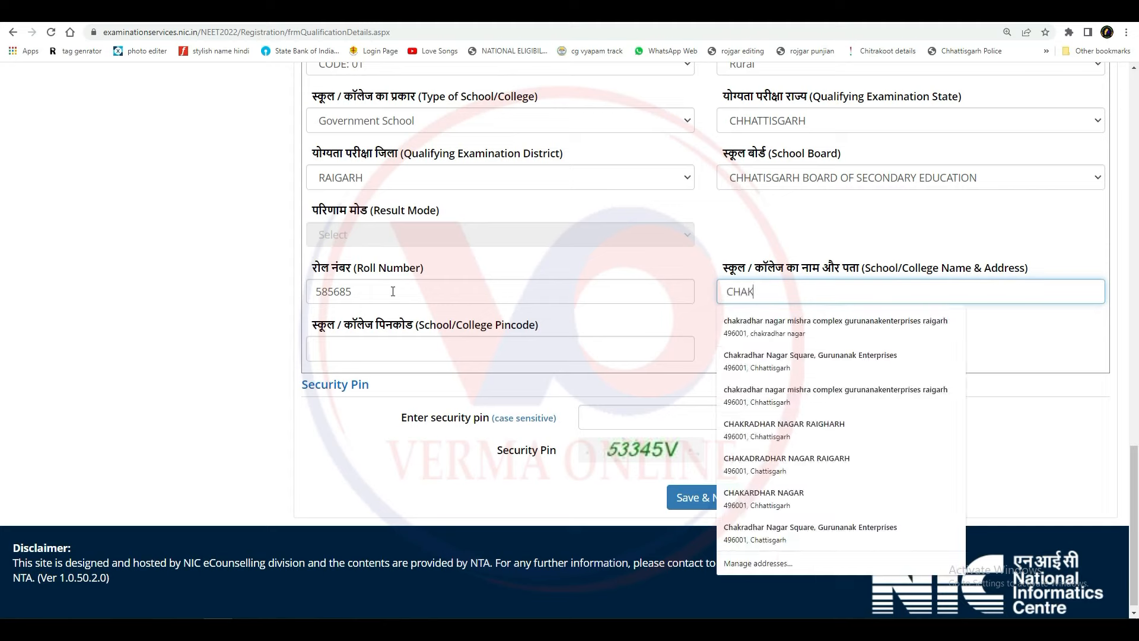
{"action": "type", "text": "ARDHAR NAGAR RAI"}
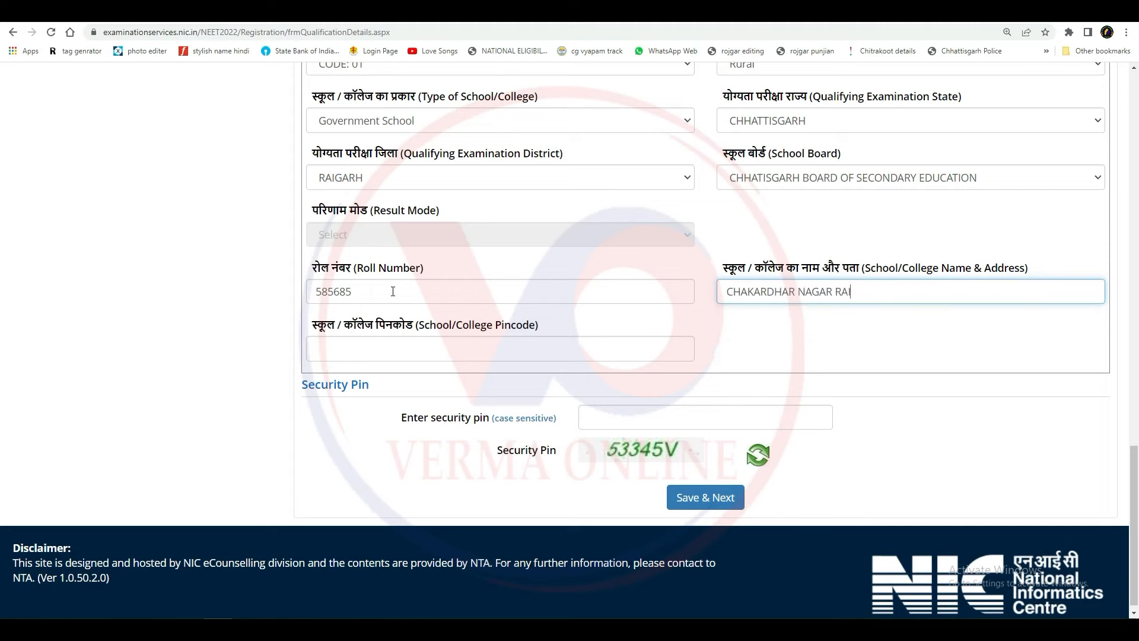
{"action": "key", "text": "Tab"}
{"action": "type", "text": "496001"}
{"action": "key", "text": "Tab"}
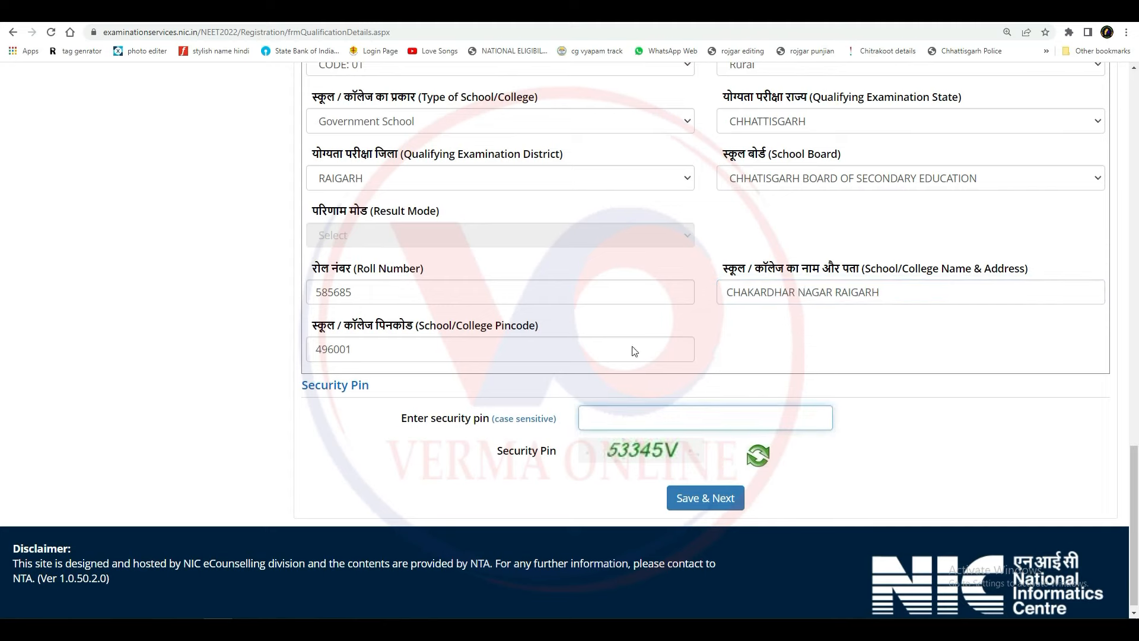
Enter the security pin, then save the Qualification Details and confirm Yes
{"action": "scroll", "coordinate": [633, 351], "scroll_direction": "up", "scroll_amount": 6}
{"action": "scroll", "coordinate": [847, 414], "scroll_direction": "up", "scroll_amount": 3}
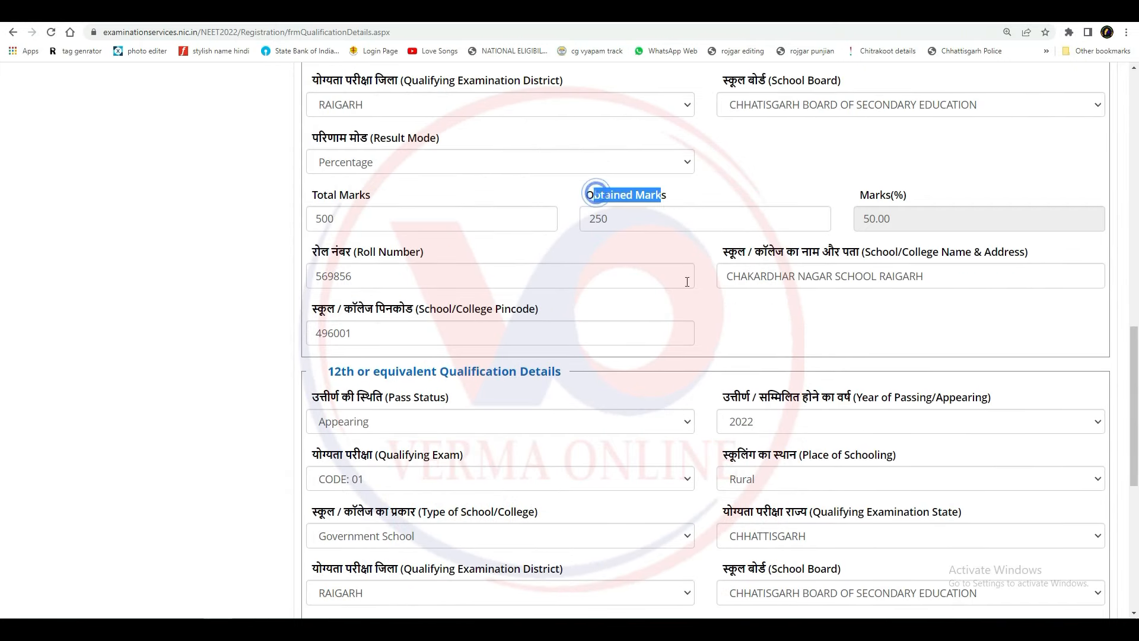
{"action": "scroll", "coordinate": [596, 193], "scroll_direction": "down", "scroll_amount": 3}
{"action": "scroll", "coordinate": [653, 296], "scroll_direction": "down", "scroll_amount": 4}
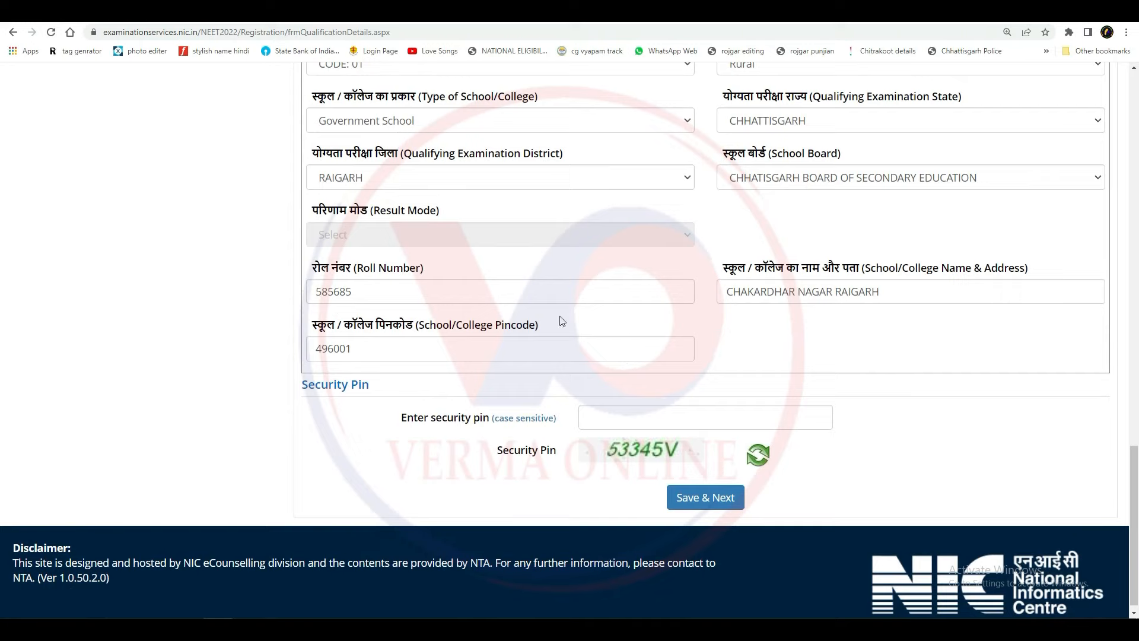
{"action": "left_click", "coordinate": [680, 415]}
{"action": "type", "text": "533"}
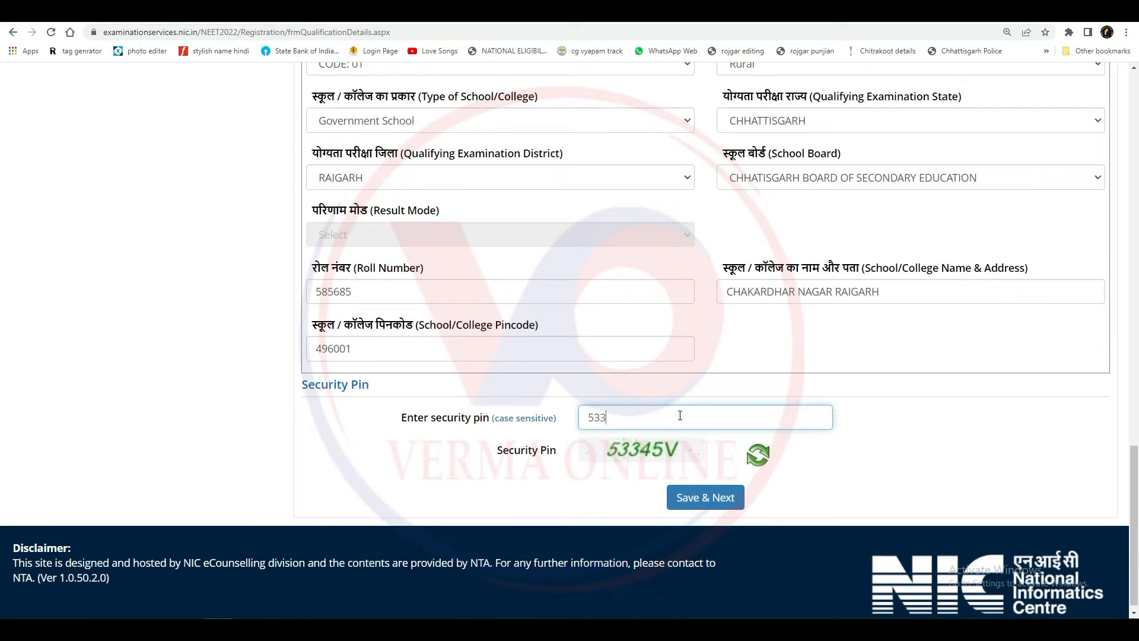
{"action": "type", "text": "45V"}
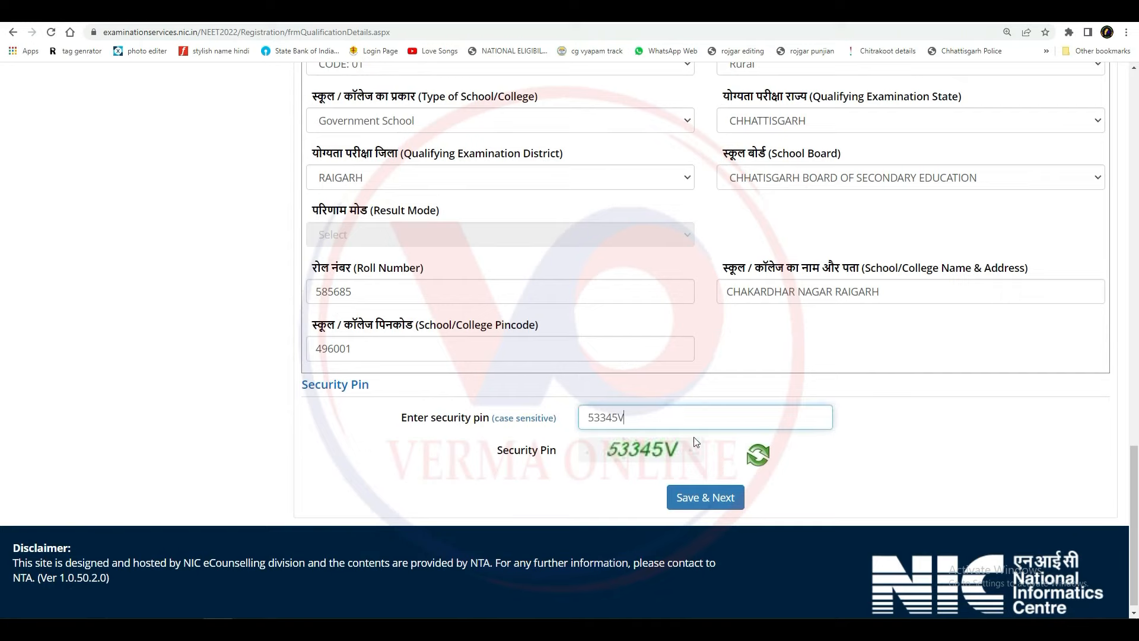
{"action": "left_click", "coordinate": [689, 503]}
{"action": "left_click", "coordinate": [537, 369]}
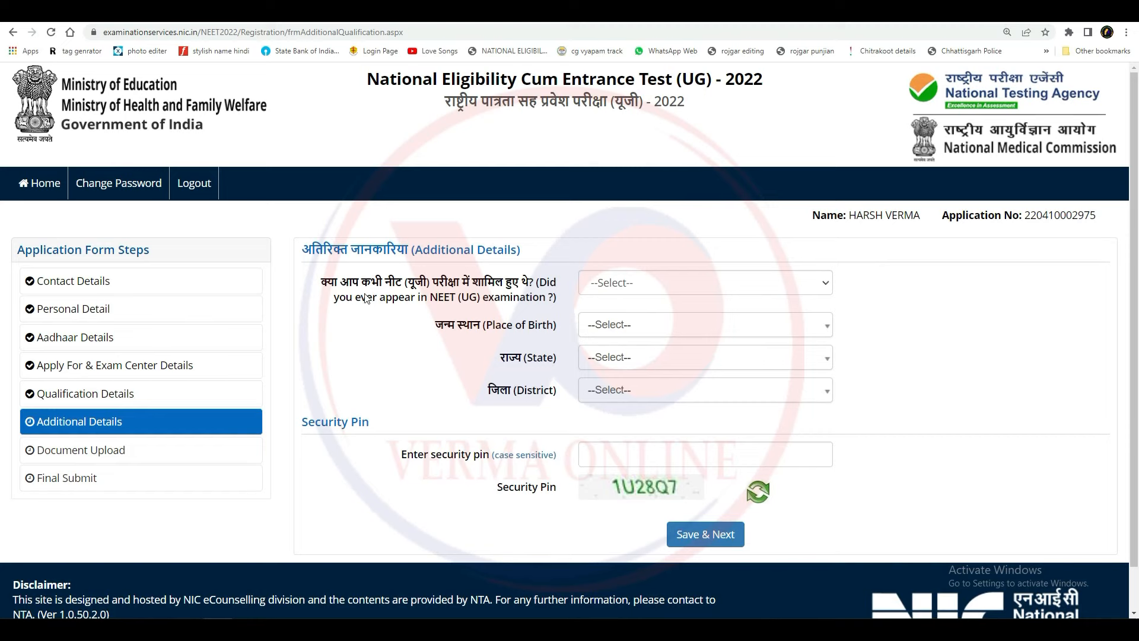
Answer No to having appeared in NEET before
{"action": "left_click", "coordinate": [664, 284]}
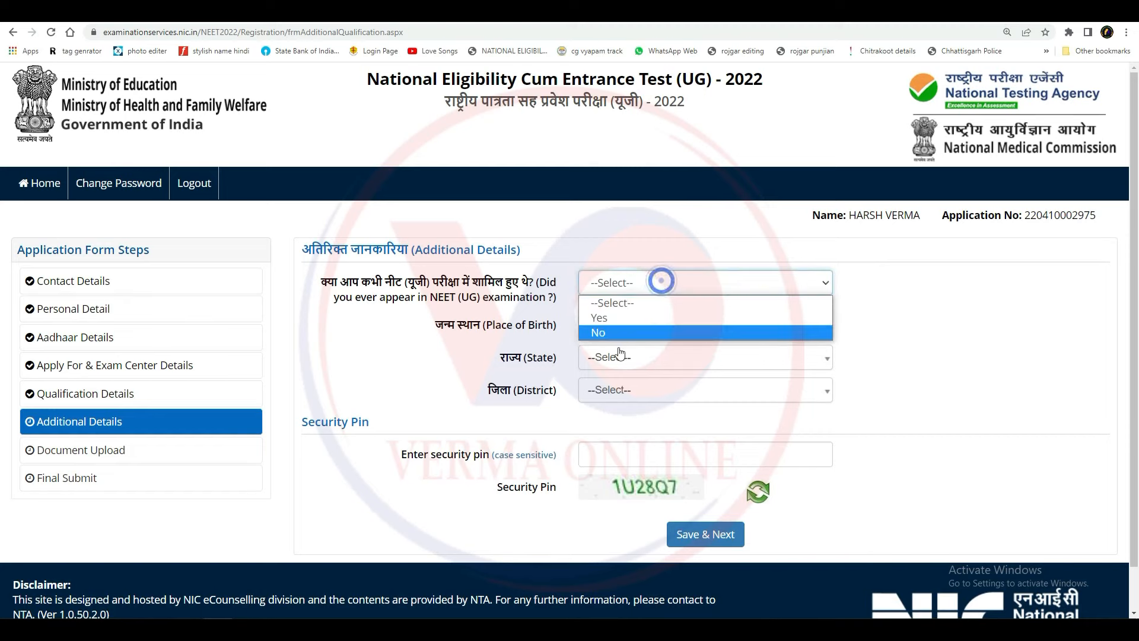
{"action": "left_click", "coordinate": [613, 319]}
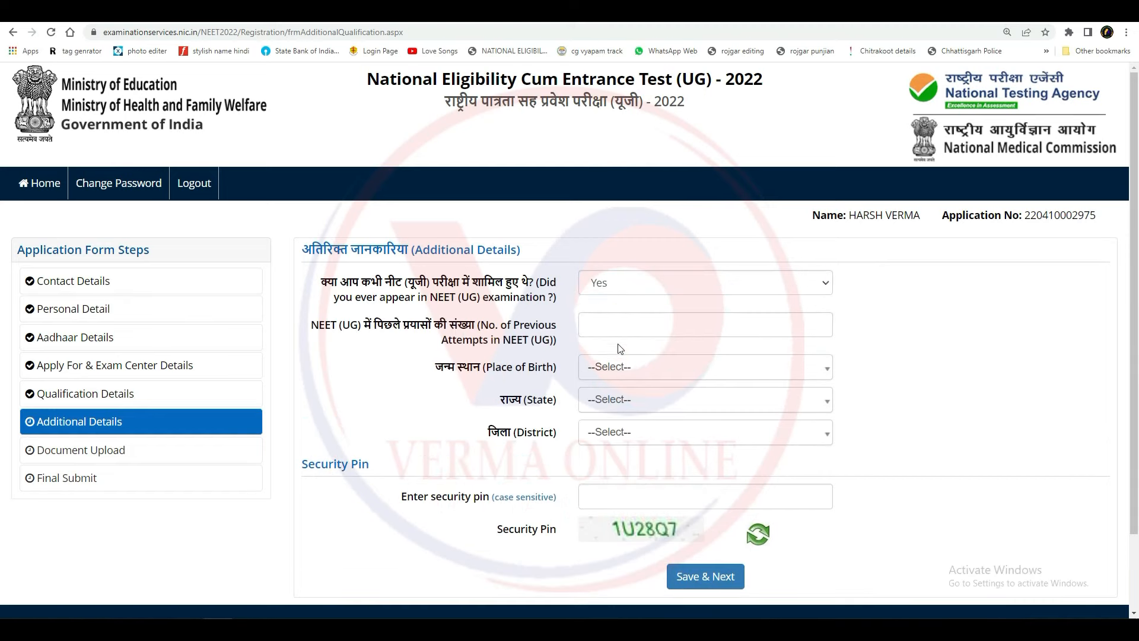
{"action": "left_click", "coordinate": [669, 292]}
{"action": "left_click", "coordinate": [669, 331]}
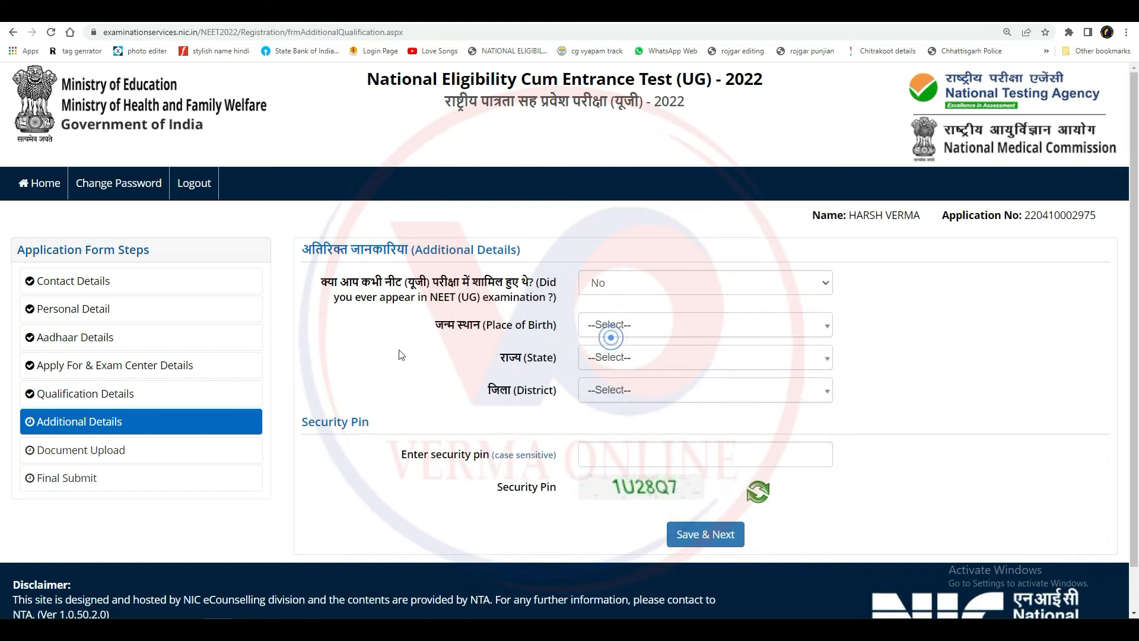
Set place of birth to India, state CHHATTISGARH, district RAIGARH
{"action": "left_click", "coordinate": [668, 328]}
{"action": "left_click", "coordinate": [620, 400]}
{"action": "left_click", "coordinate": [624, 359]}
{"action": "left_click", "coordinate": [621, 535]}
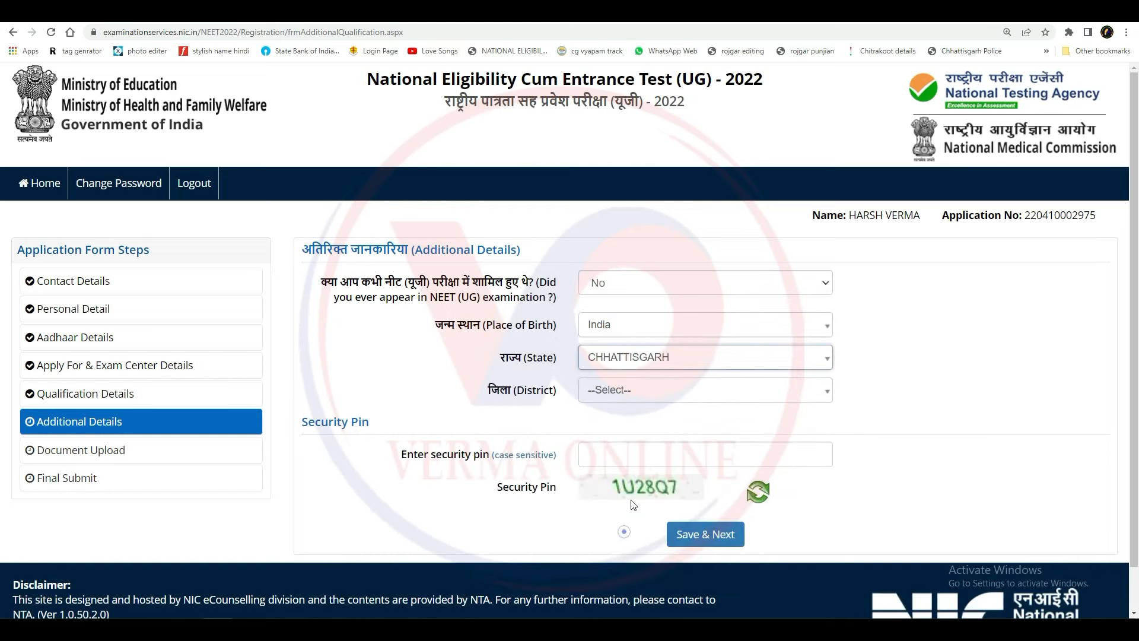
{"action": "left_click", "coordinate": [631, 394]}
{"action": "type", "text": "RA"}
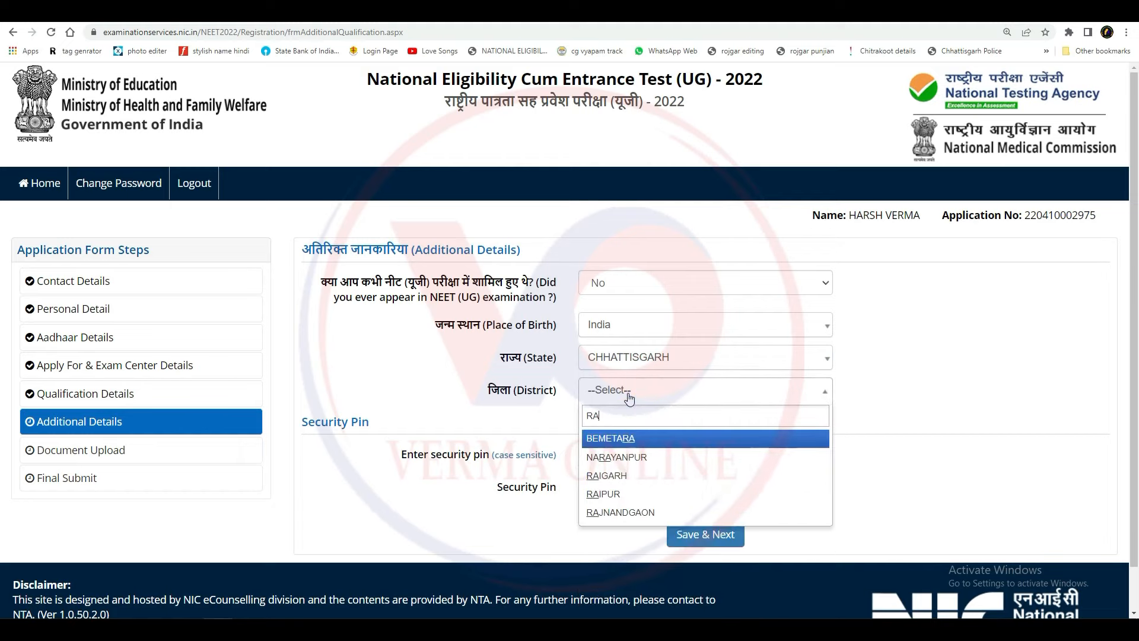
{"action": "left_click", "coordinate": [626, 482]}
Enter the security pin, then save the Additional Details and confirm
{"action": "left_click", "coordinate": [636, 448]}
{"action": "type", "text": "1U28Q7"}
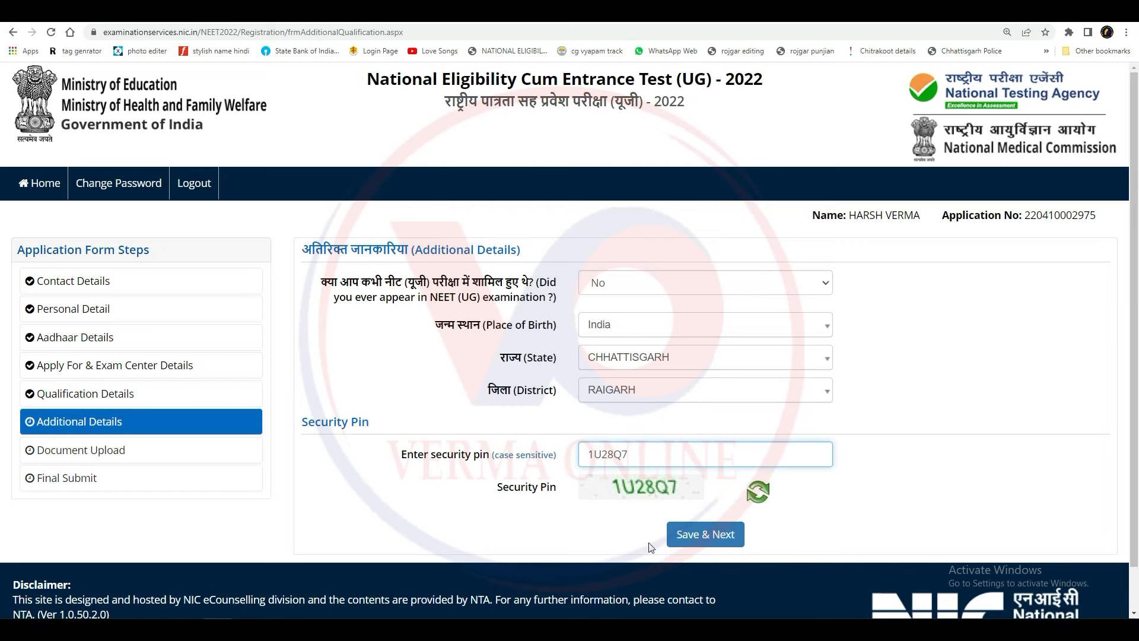
{"action": "left_click", "coordinate": [688, 536]}
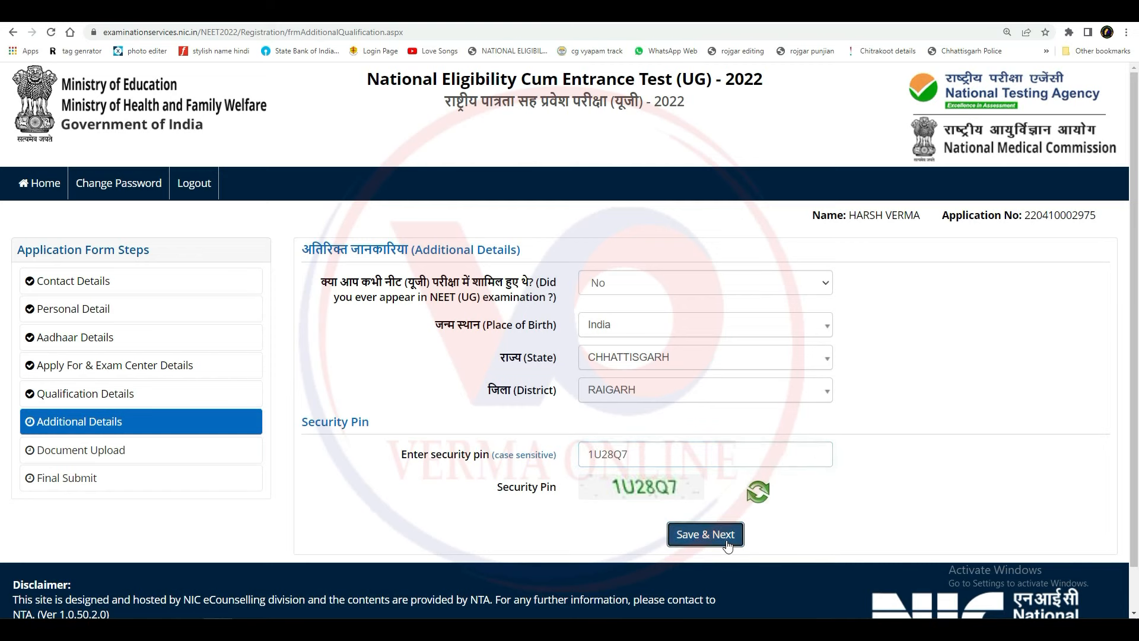
{"action": "left_click", "coordinate": [547, 368]}
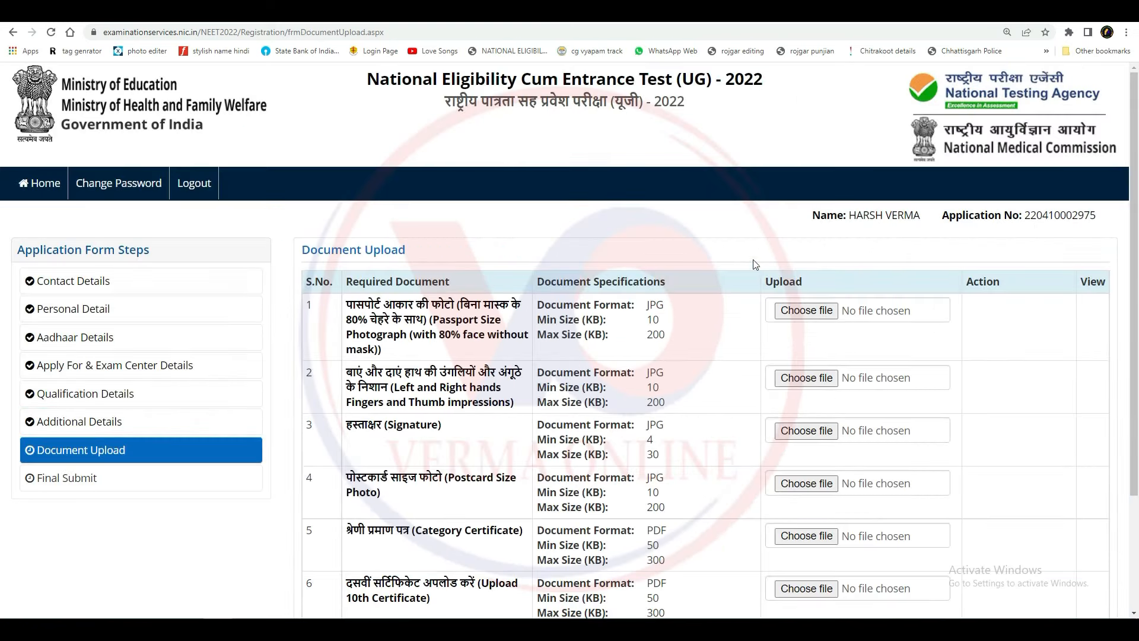
{"action": "scroll", "coordinate": [686, 288], "scroll_direction": "down", "scroll_amount": 2}
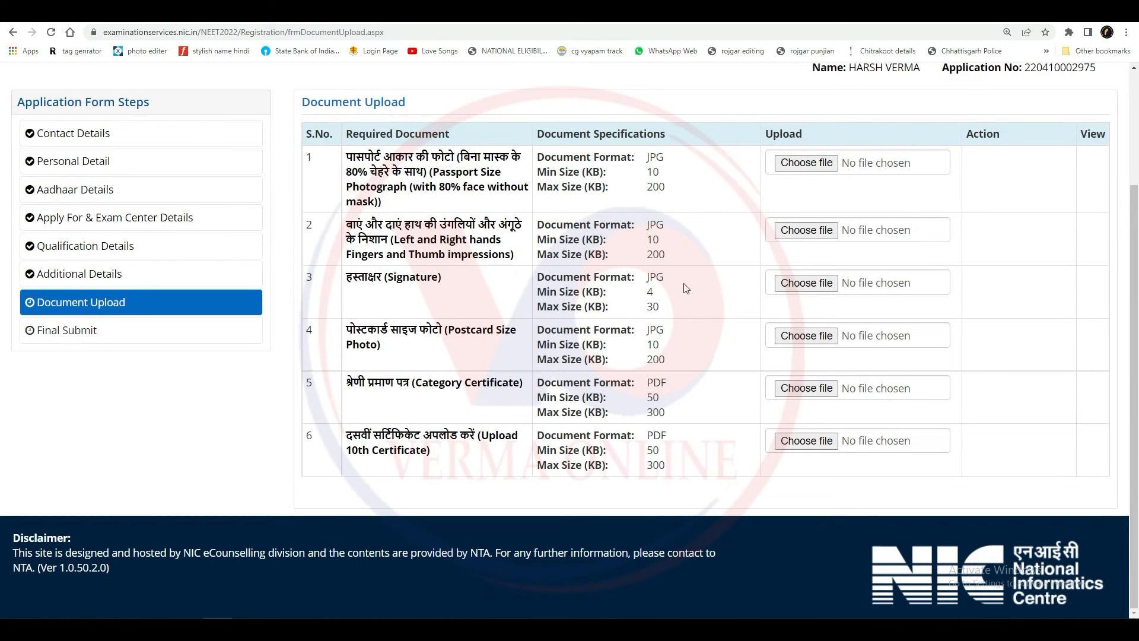
{"action": "scroll", "coordinate": [685, 288], "scroll_direction": "up", "scroll_amount": 1}
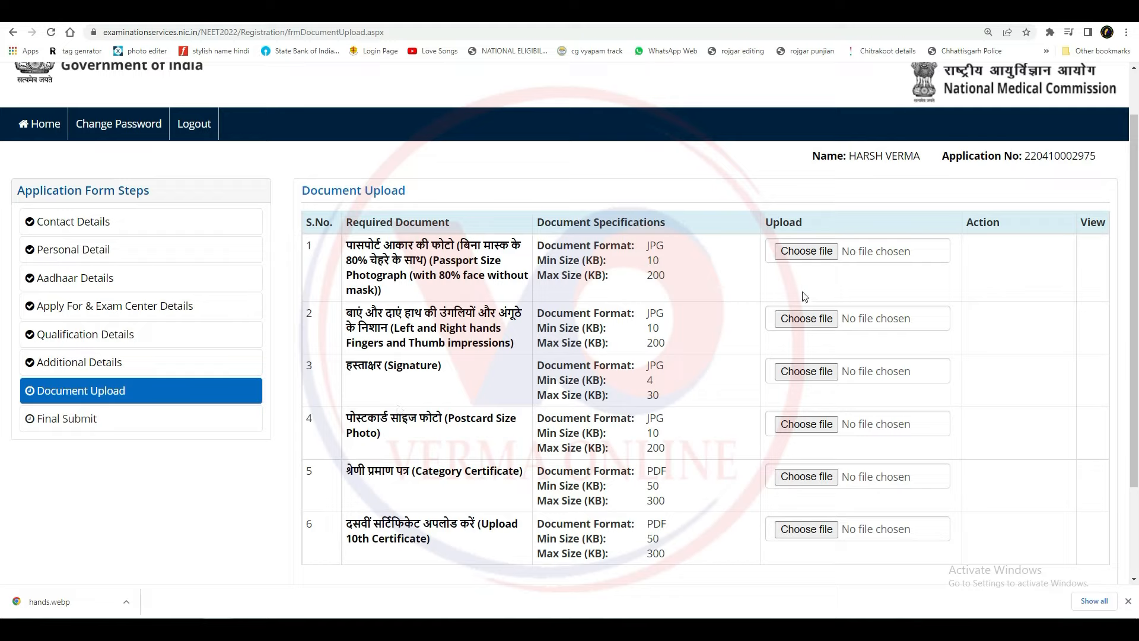
Upload photo 5656 from the form fill folder as the passport size photograph
{"action": "left_click", "coordinate": [794, 249]}
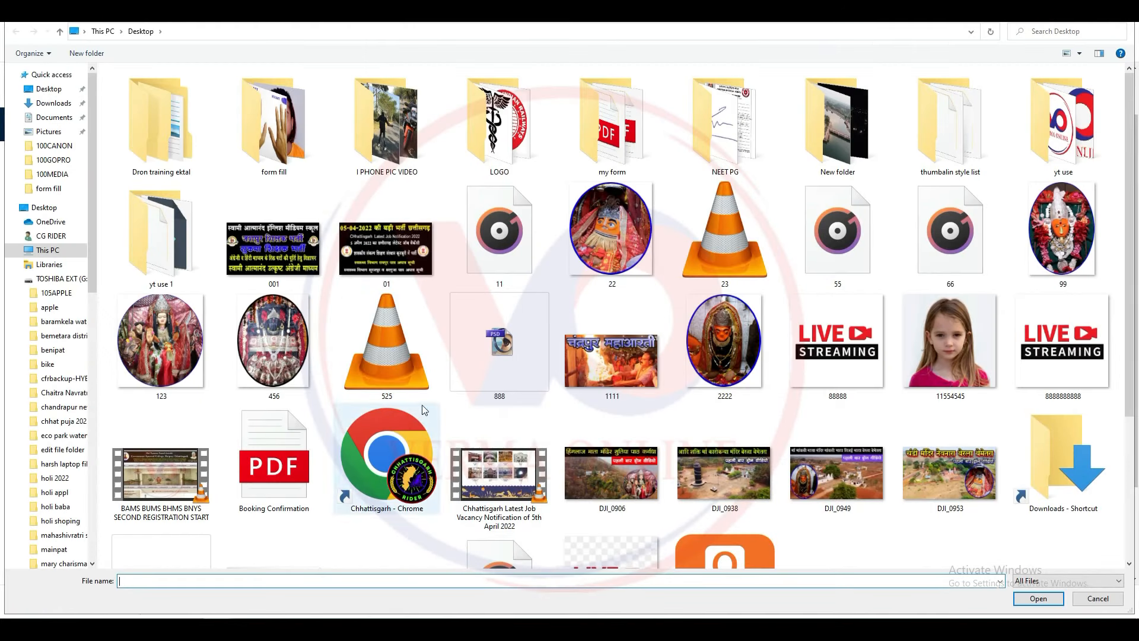
{"action": "double_click", "coordinate": [275, 137]}
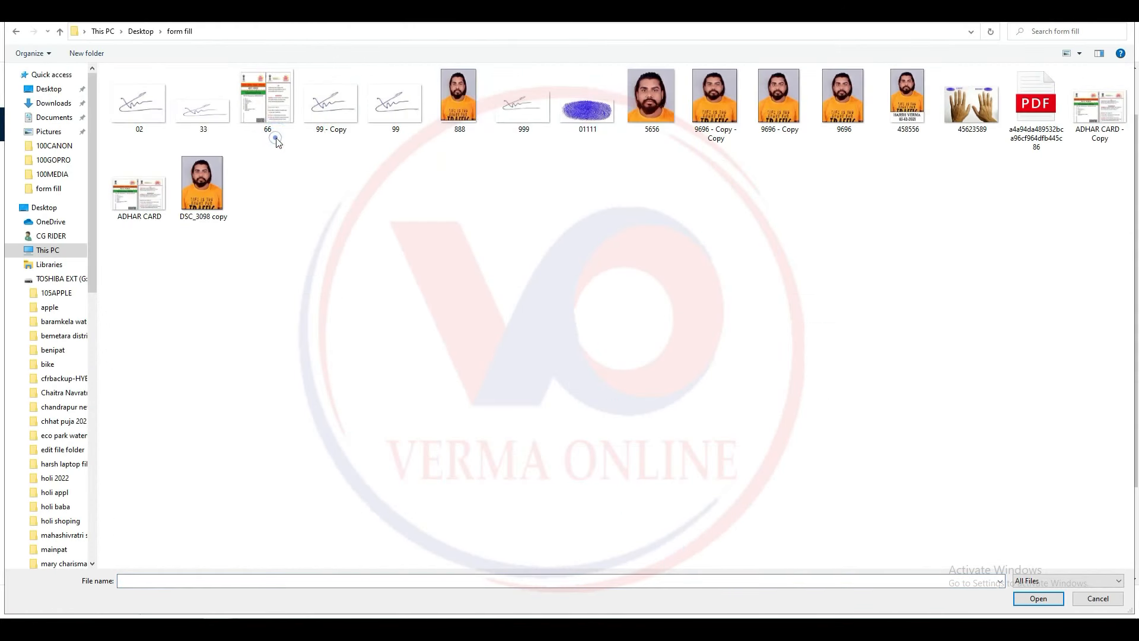
{"action": "left_click", "coordinate": [649, 98]}
{"action": "right_click", "coordinate": [647, 109]}
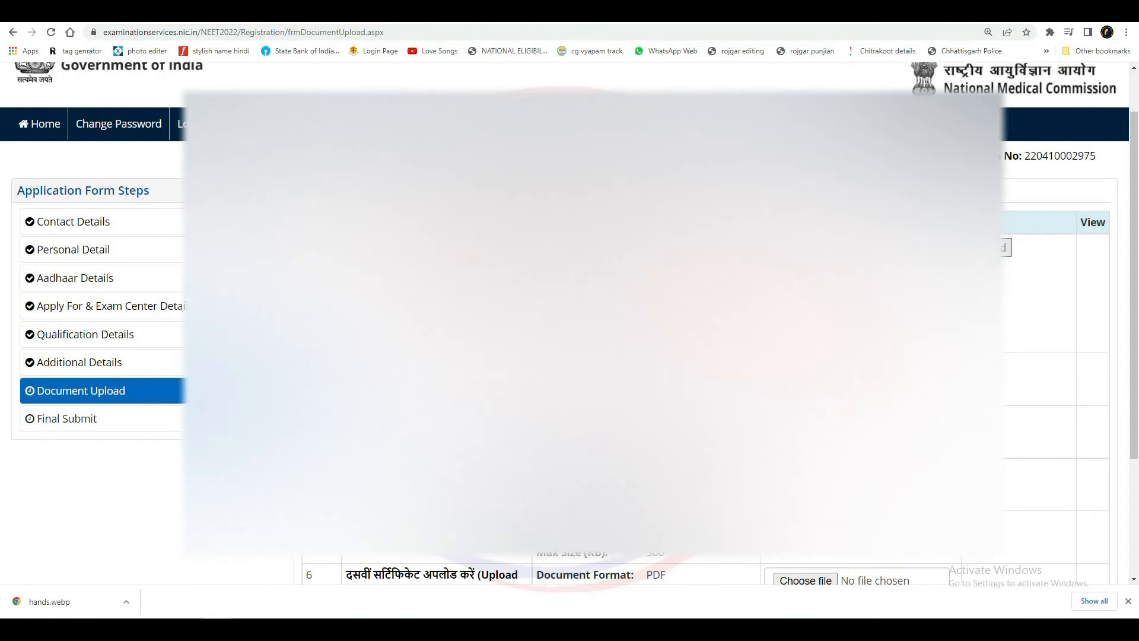
{"action": "left_click", "coordinate": [1008, 247]}
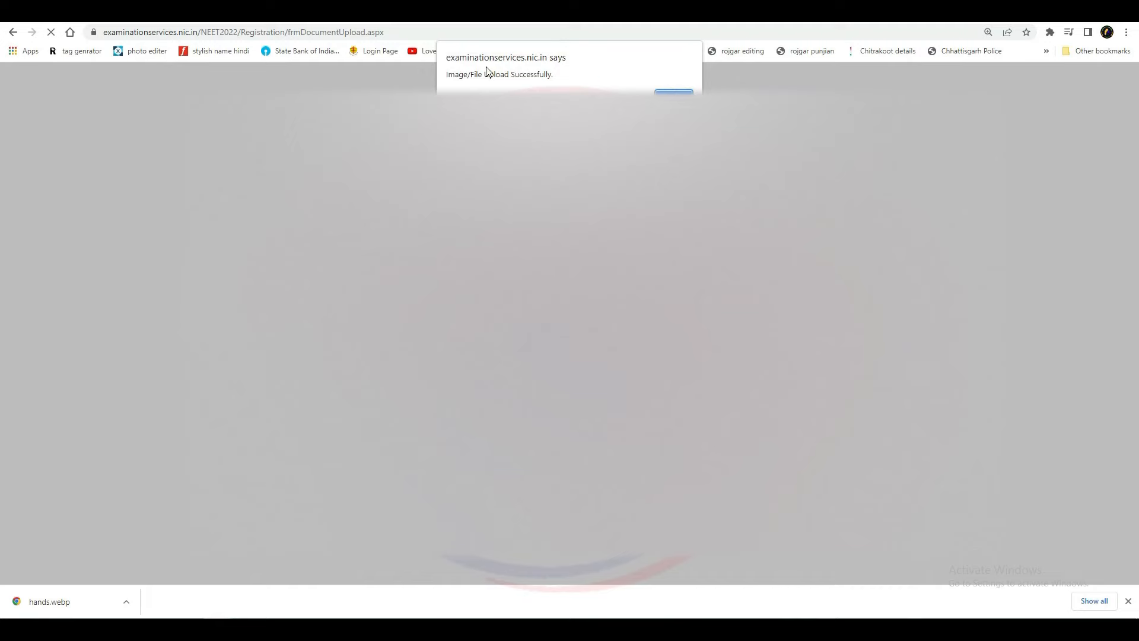
{"action": "left_click_drag", "start_coordinate": [464, 75], "coordinate": [554, 75]}
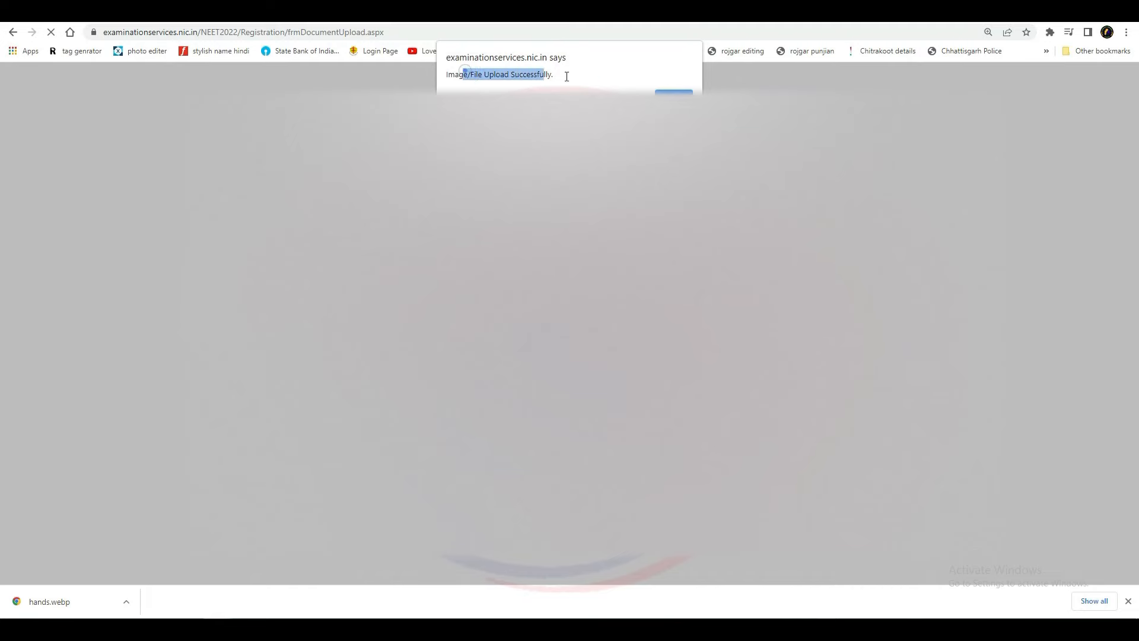
{"action": "left_click", "coordinate": [674, 95]}
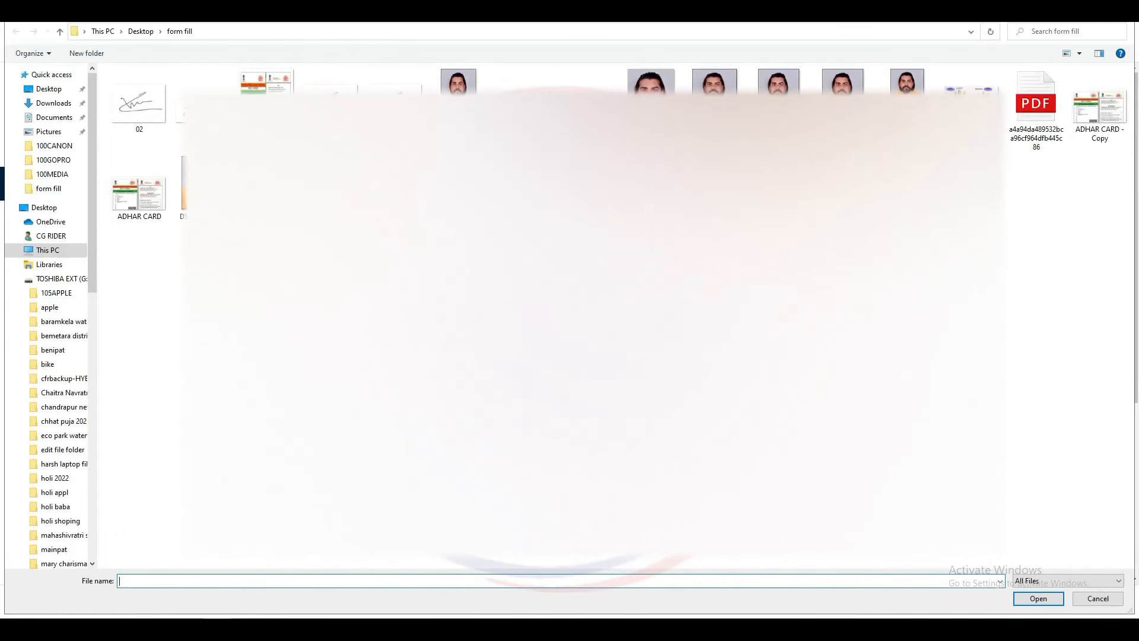
Upload the 45623589 hand impressions image and dismiss the success message
{"action": "right_click", "coordinate": [971, 98]}
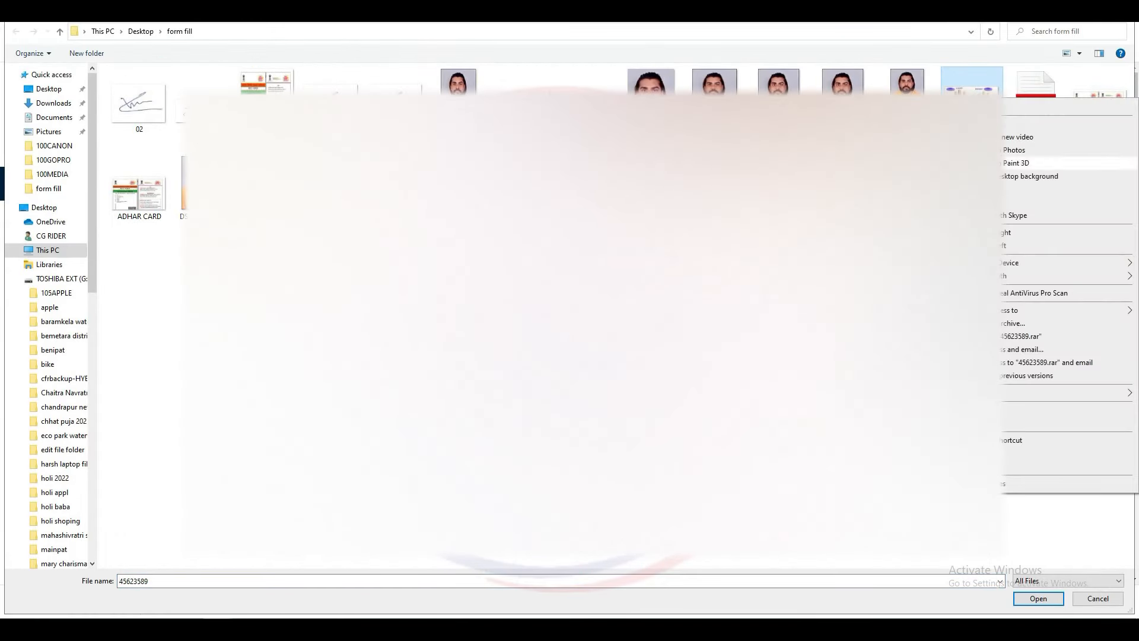
{"action": "key", "text": "Escape"}
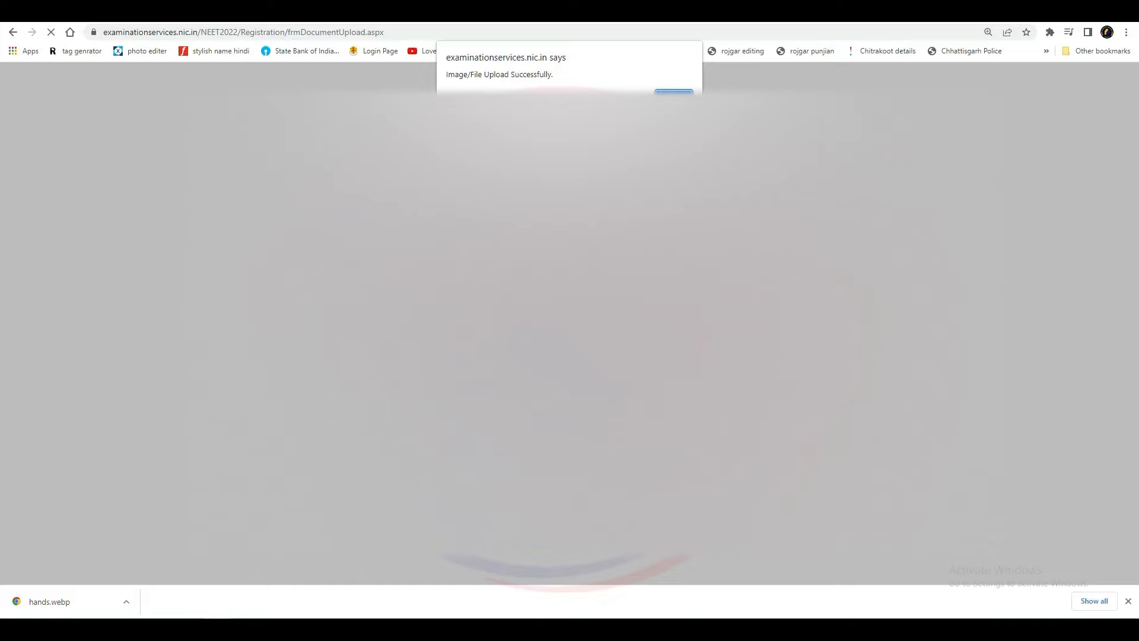
{"action": "key", "text": "Return"}
{"action": "scroll", "coordinate": [1055, 399], "scroll_direction": "down", "scroll_amount": 2}
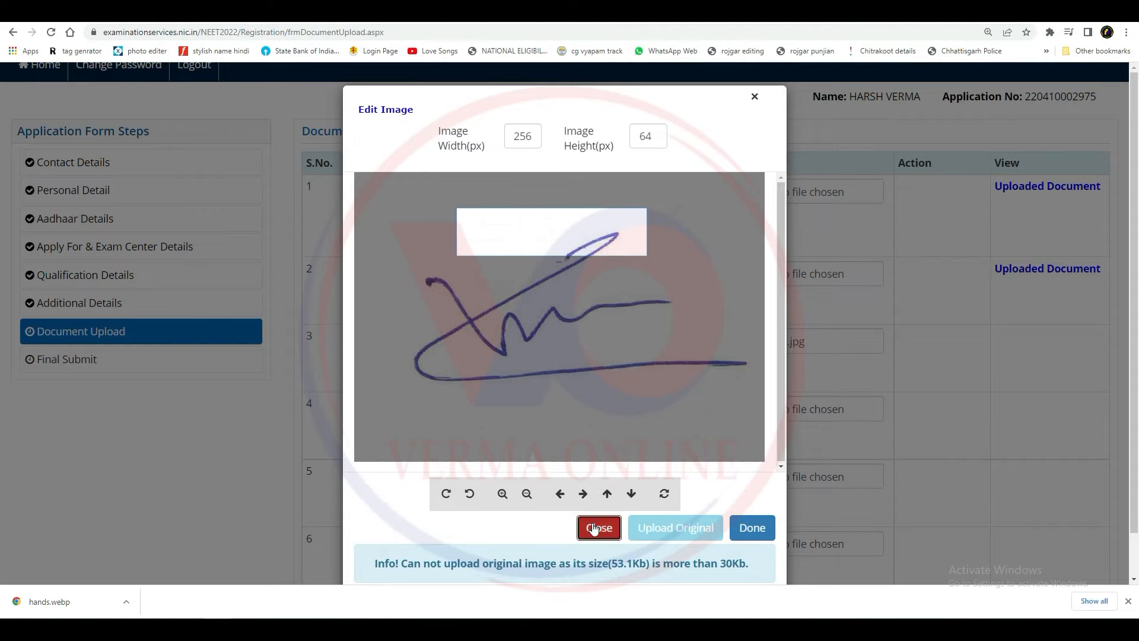
Upload signature image 02 in place of the oversized signature file
{"action": "left_click", "coordinate": [593, 524]}
{"action": "left_click", "coordinate": [740, 341]}
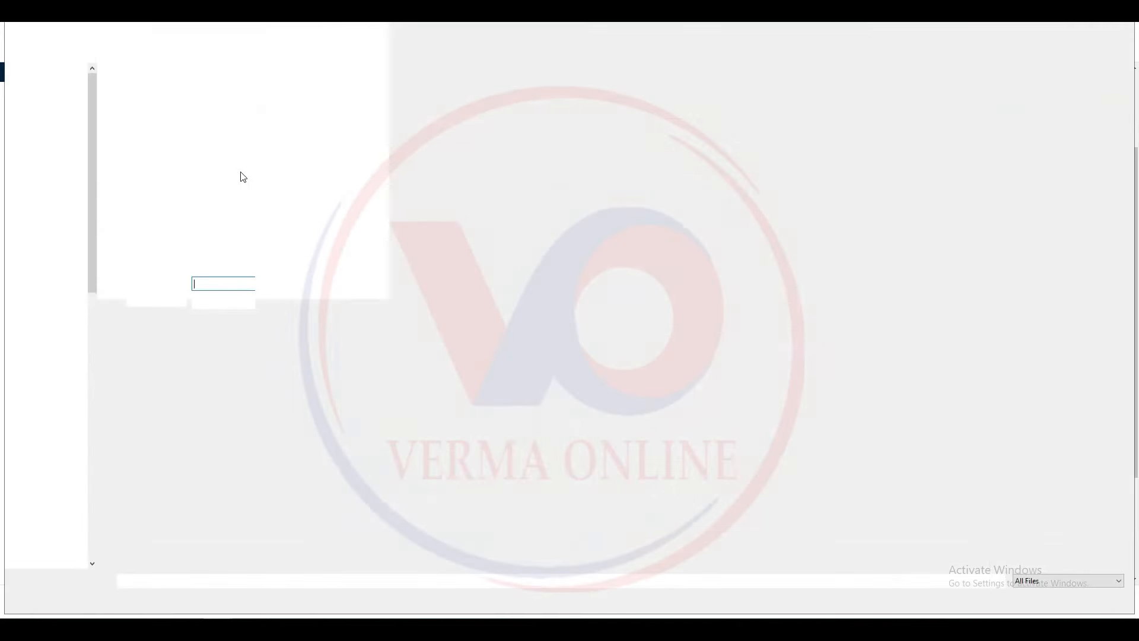
{"action": "double_click", "coordinate": [139, 113]}
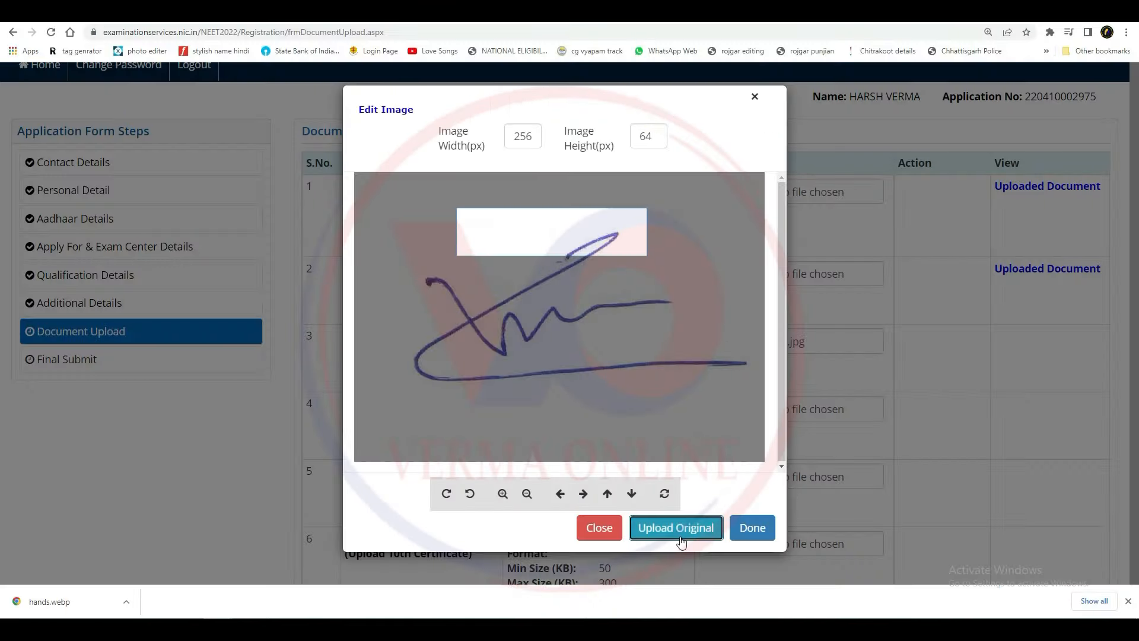
{"action": "left_click", "coordinate": [679, 531]}
{"action": "left_click", "coordinate": [917, 338]}
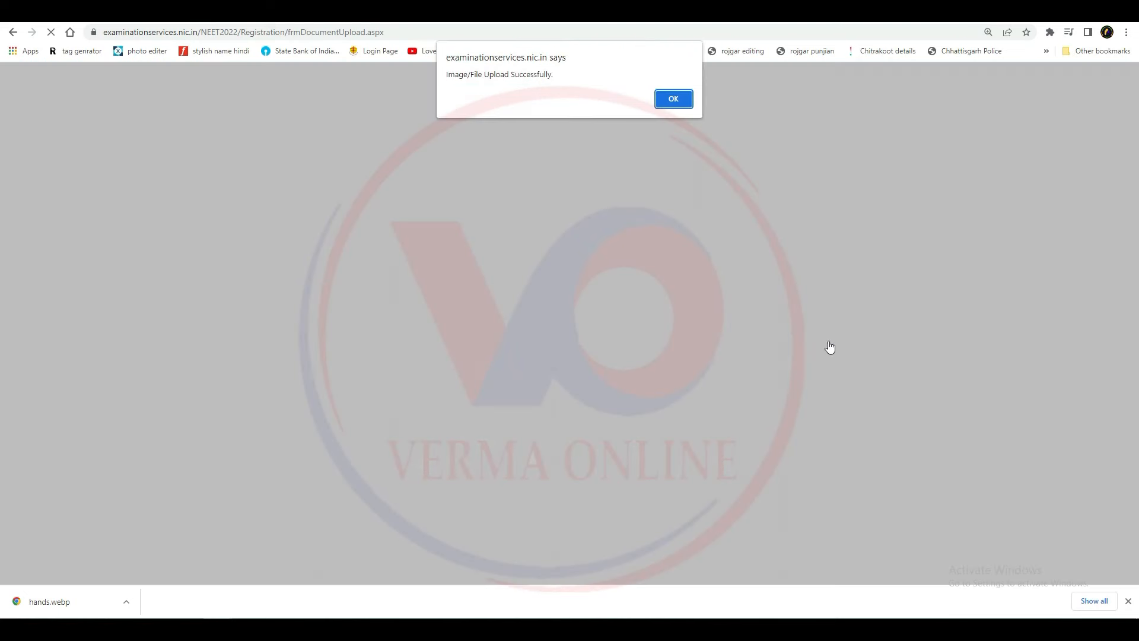
{"action": "left_click", "coordinate": [674, 98]}
{"action": "left_click", "coordinate": [746, 531]}
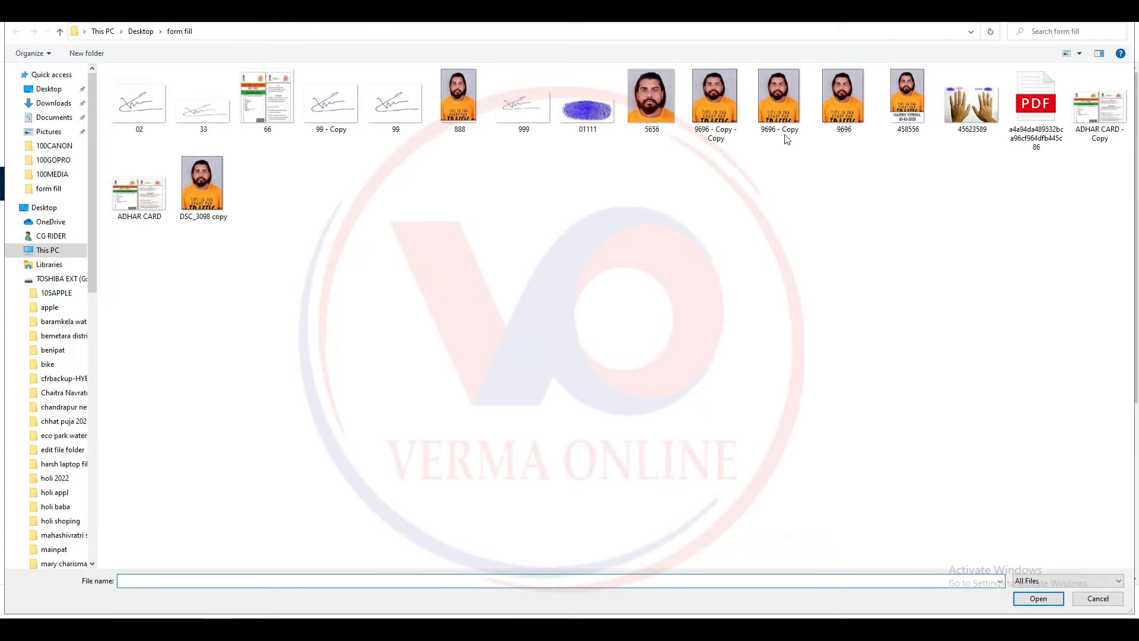
Upload 888.jpg as the postcard size photo, keeping the original image
{"action": "right_click", "coordinate": [465, 88]}
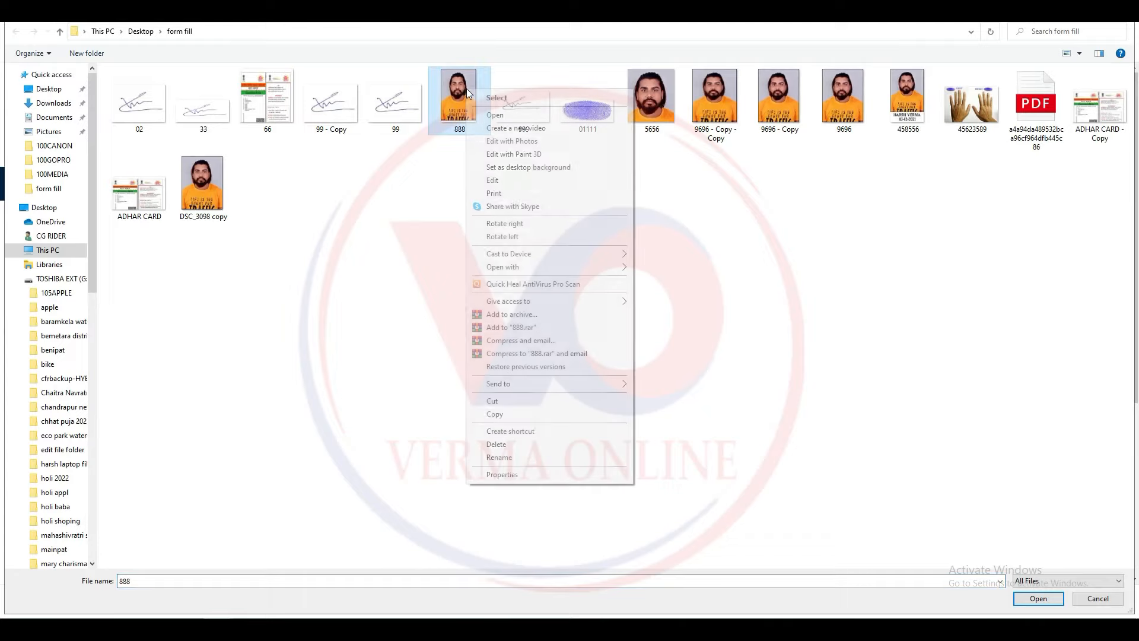
{"action": "left_click", "coordinate": [502, 115]}
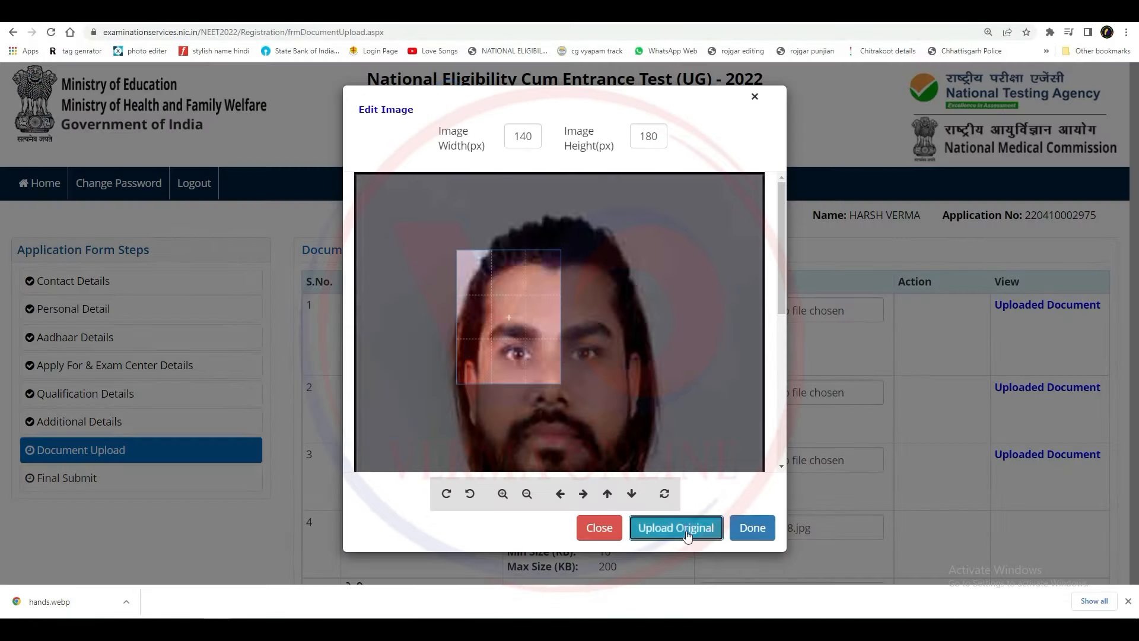
{"action": "left_click", "coordinate": [677, 528]}
{"action": "left_click", "coordinate": [919, 525]}
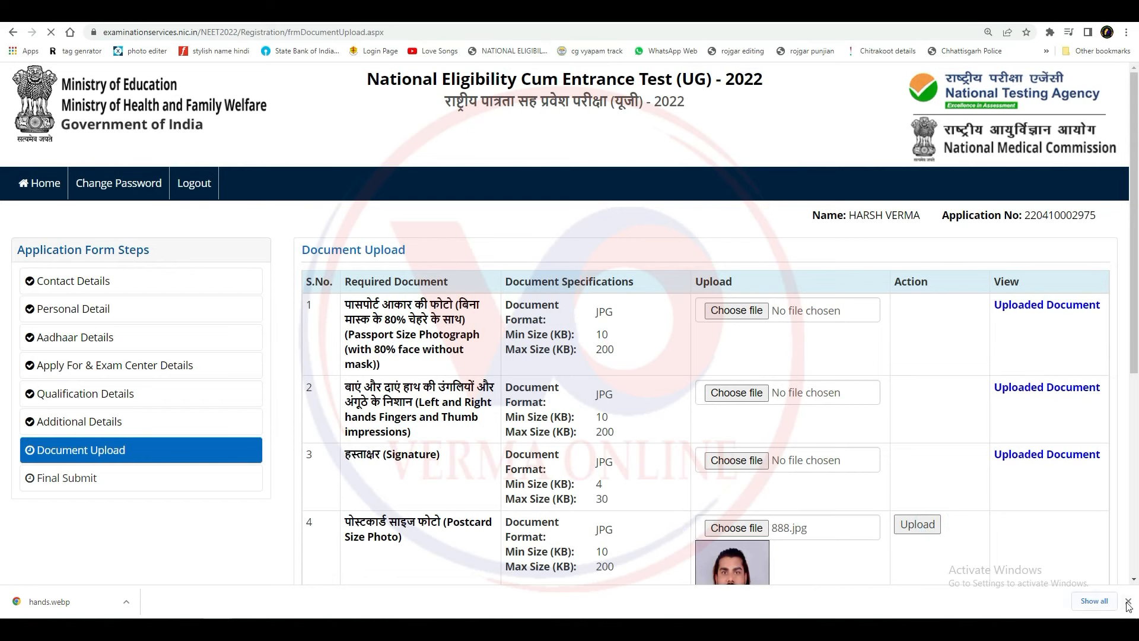
{"action": "left_click", "coordinate": [1128, 602]}
{"action": "left_click", "coordinate": [666, 99]}
{"action": "scroll", "coordinate": [814, 399], "scroll_direction": "down", "scroll_amount": 2}
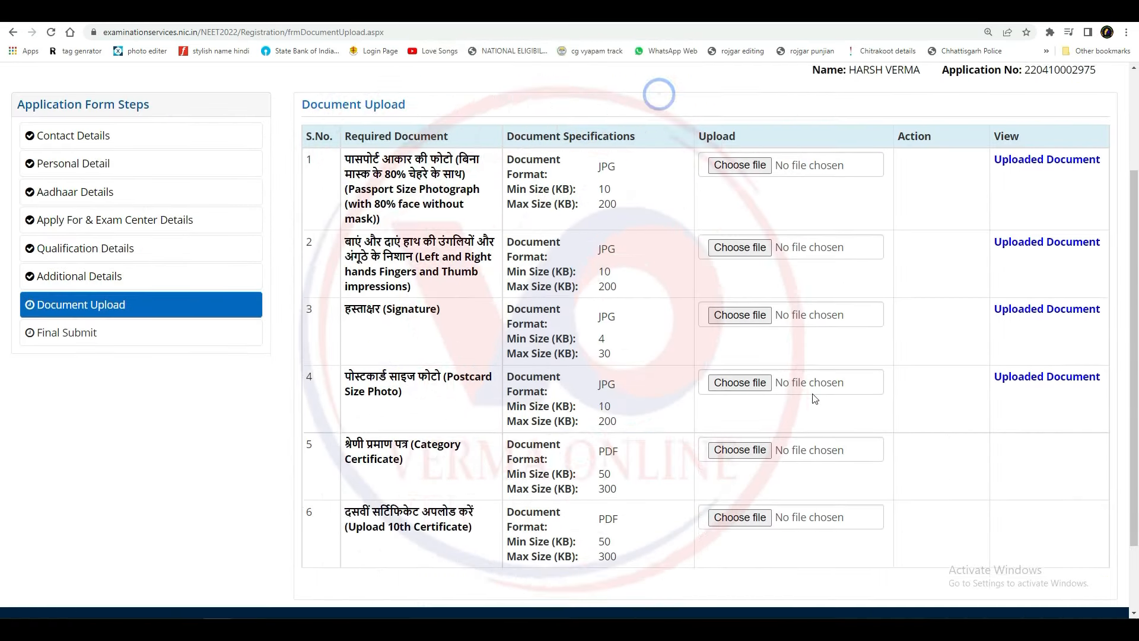
{"action": "scroll", "coordinate": [815, 399], "scroll_direction": "down", "scroll_amount": 2}
Upload the category certificate PDF and the 10th certificate PDF
{"action": "left_click", "coordinate": [741, 359]}
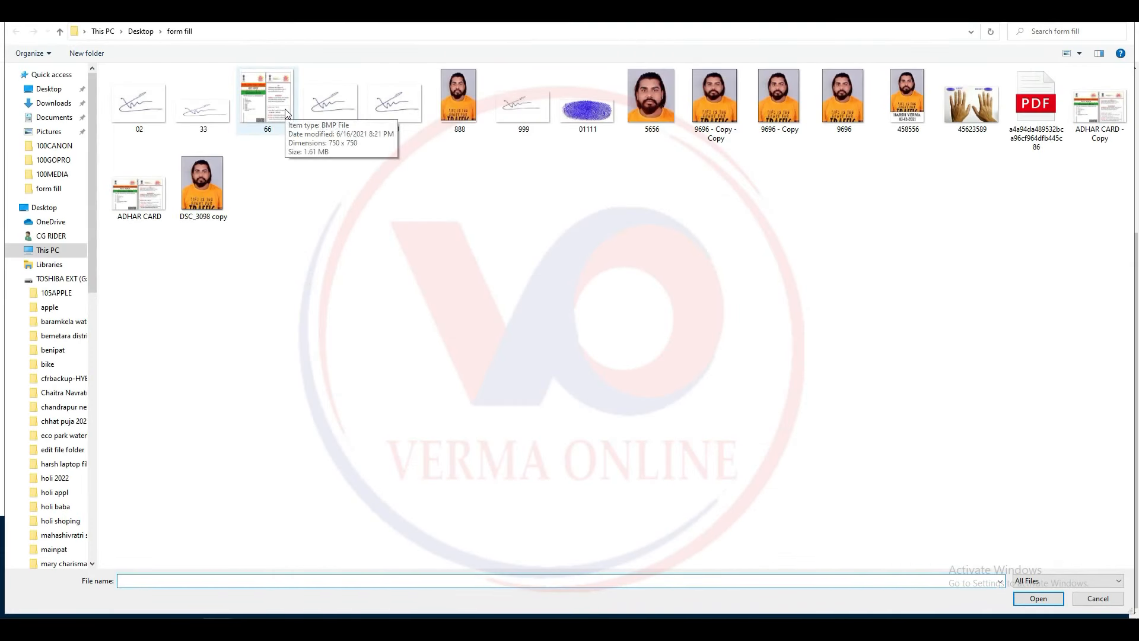
{"action": "double_click", "coordinate": [1024, 114]}
{"action": "left_click", "coordinate": [923, 355]}
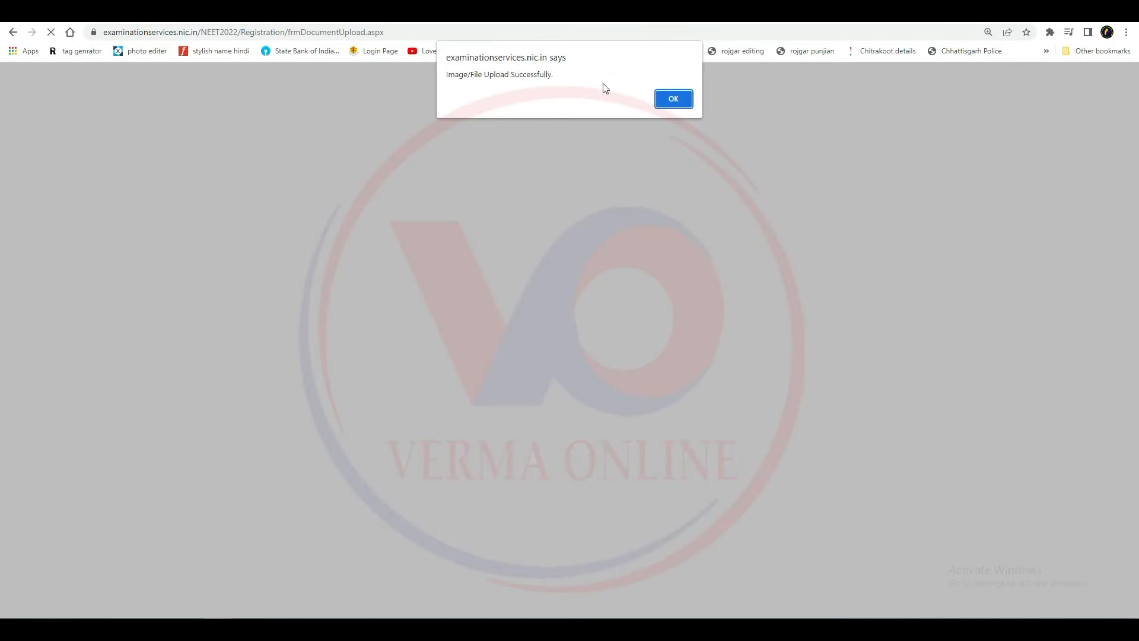
{"action": "left_click", "coordinate": [678, 96]}
{"action": "left_click", "coordinate": [735, 428]}
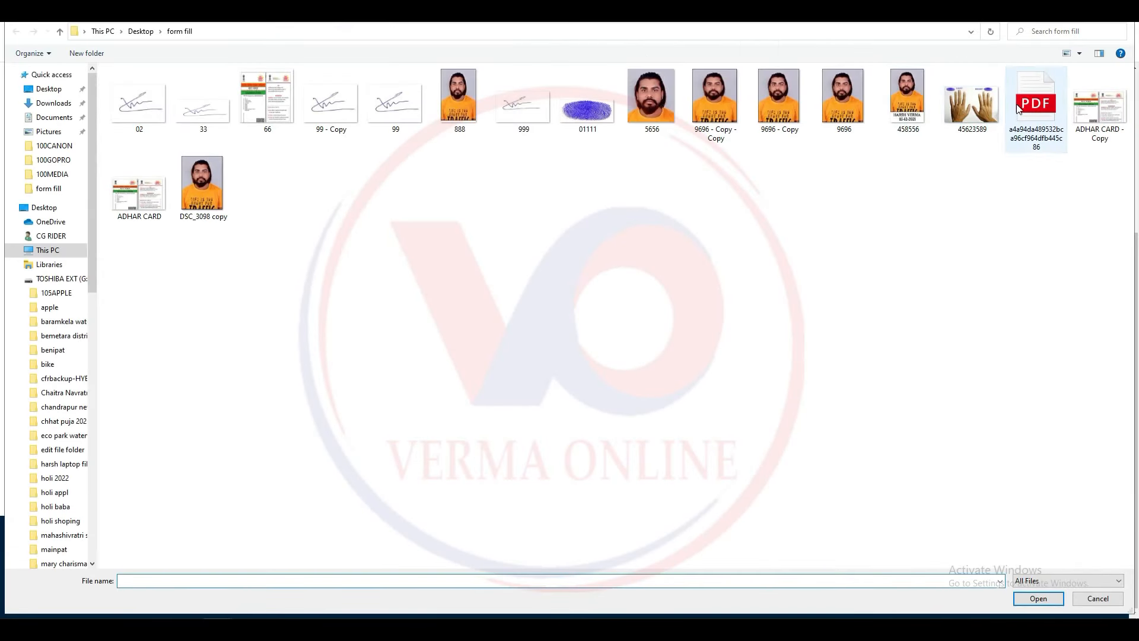
{"action": "double_click", "coordinate": [1018, 107]}
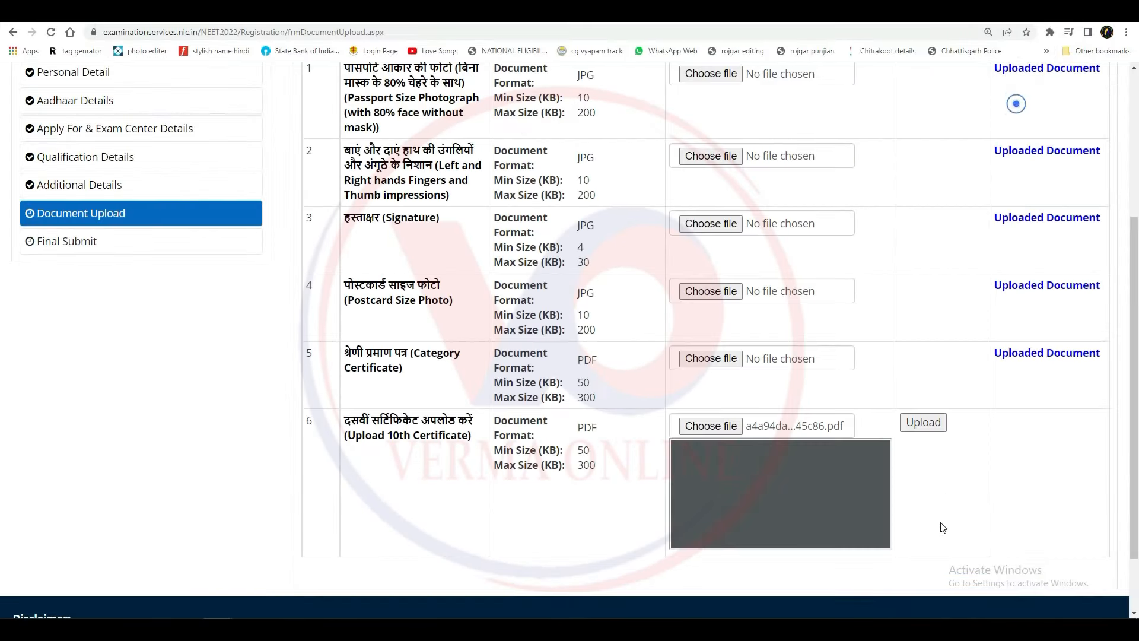
{"action": "left_click", "coordinate": [921, 421]}
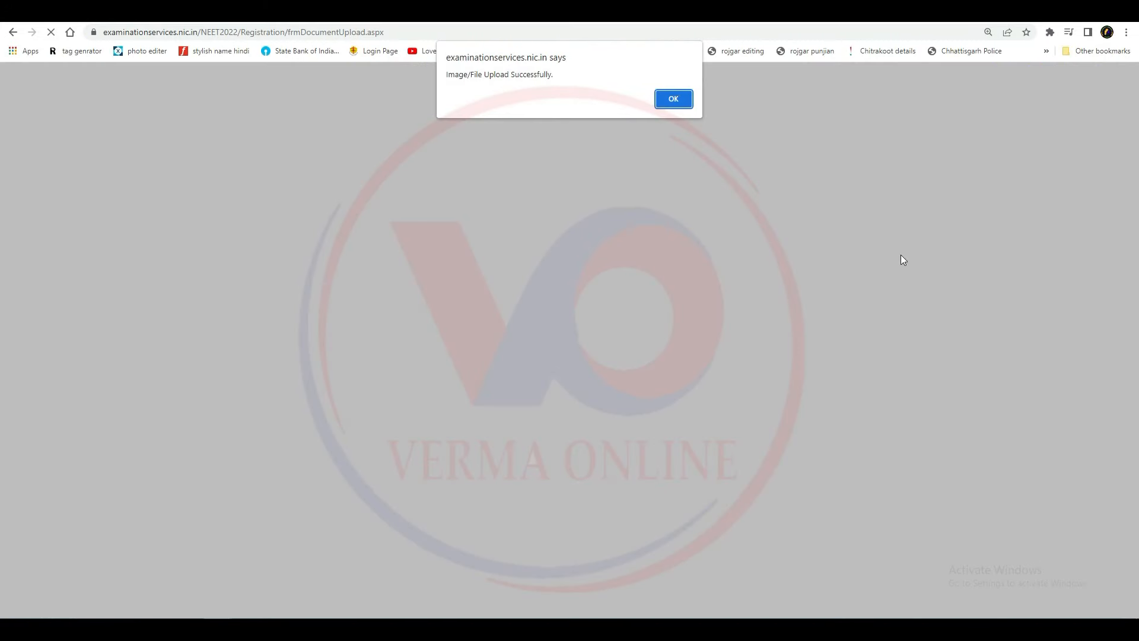
{"action": "left_click", "coordinate": [682, 100]}
Enter the security pin, then save the Document Upload step and confirm Yes
{"action": "scroll", "coordinate": [766, 457], "scroll_direction": "down", "scroll_amount": 5}
{"action": "left_click", "coordinate": [736, 404]}
{"action": "type", "text": "TC0224"}
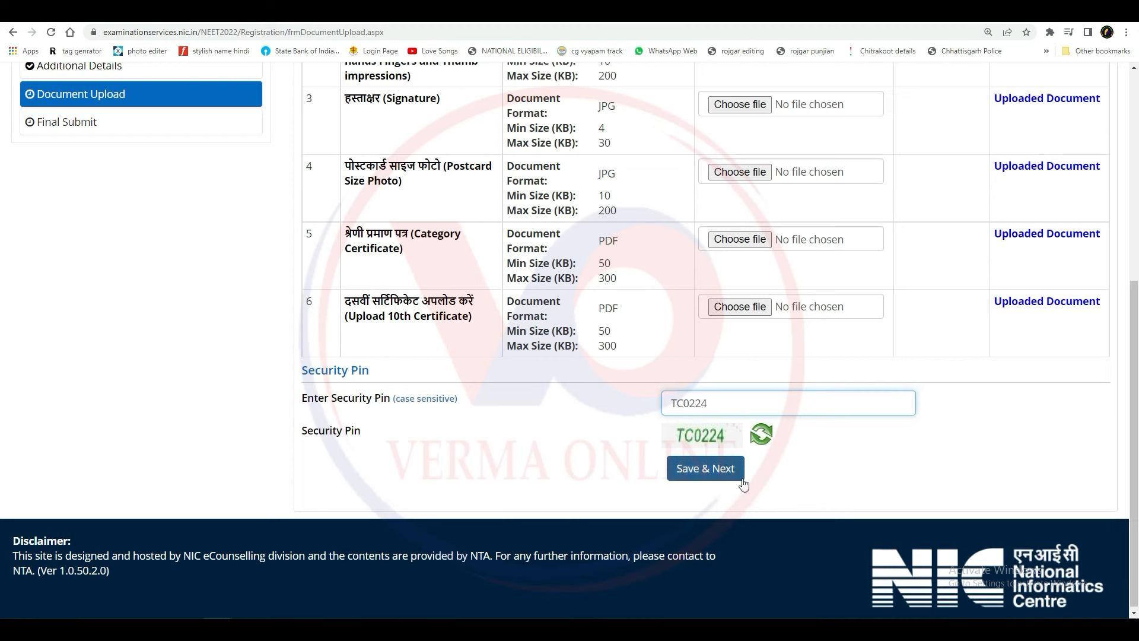
{"action": "left_click", "coordinate": [706, 468]}
{"action": "left_click", "coordinate": [552, 374]}
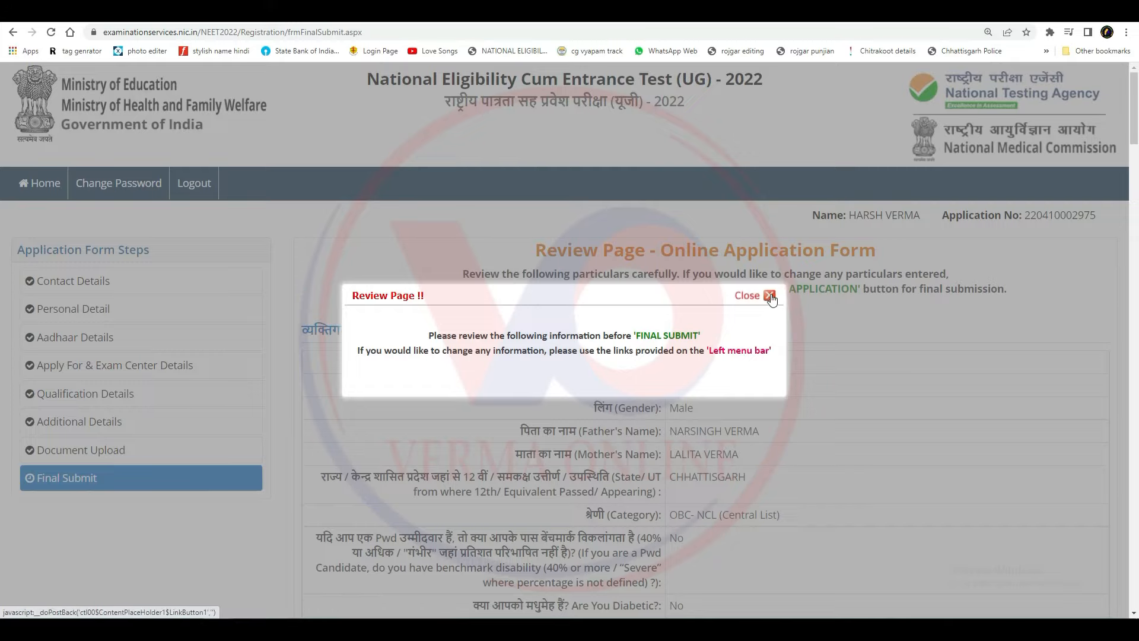
Dismiss the review notice and look over the application details, including the thumb impression document
{"action": "left_click", "coordinate": [769, 296]}
{"action": "scroll", "coordinate": [714, 246], "scroll_direction": "down", "scroll_amount": 6}
{"action": "scroll", "coordinate": [714, 245], "scroll_direction": "down", "scroll_amount": 20}
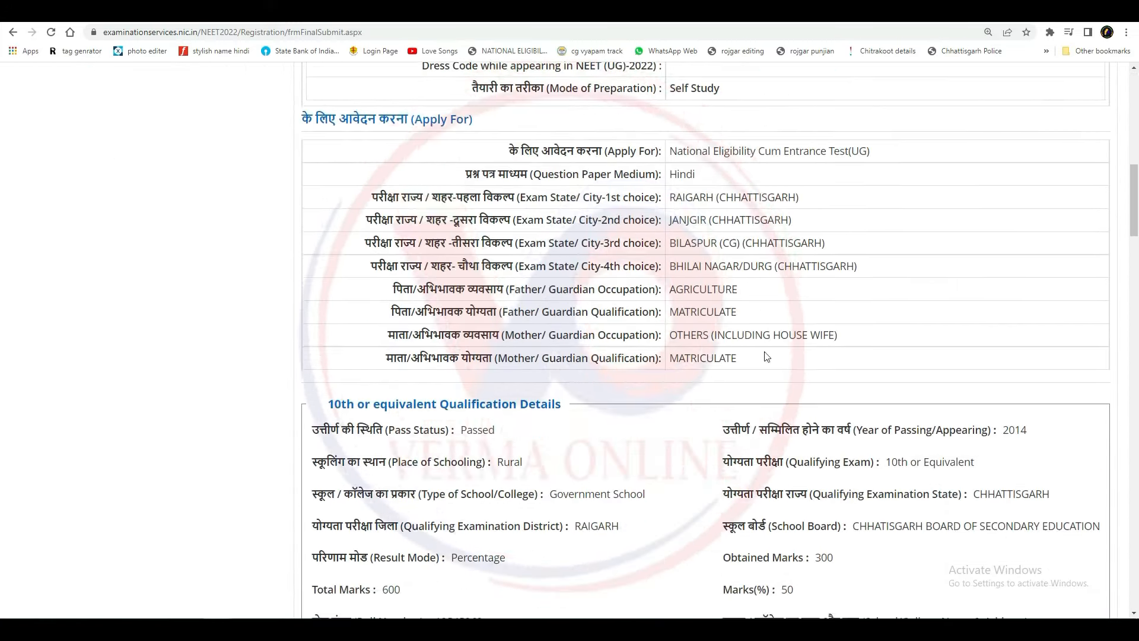
{"action": "scroll", "coordinate": [596, 360], "scroll_direction": "down", "scroll_amount": 6}
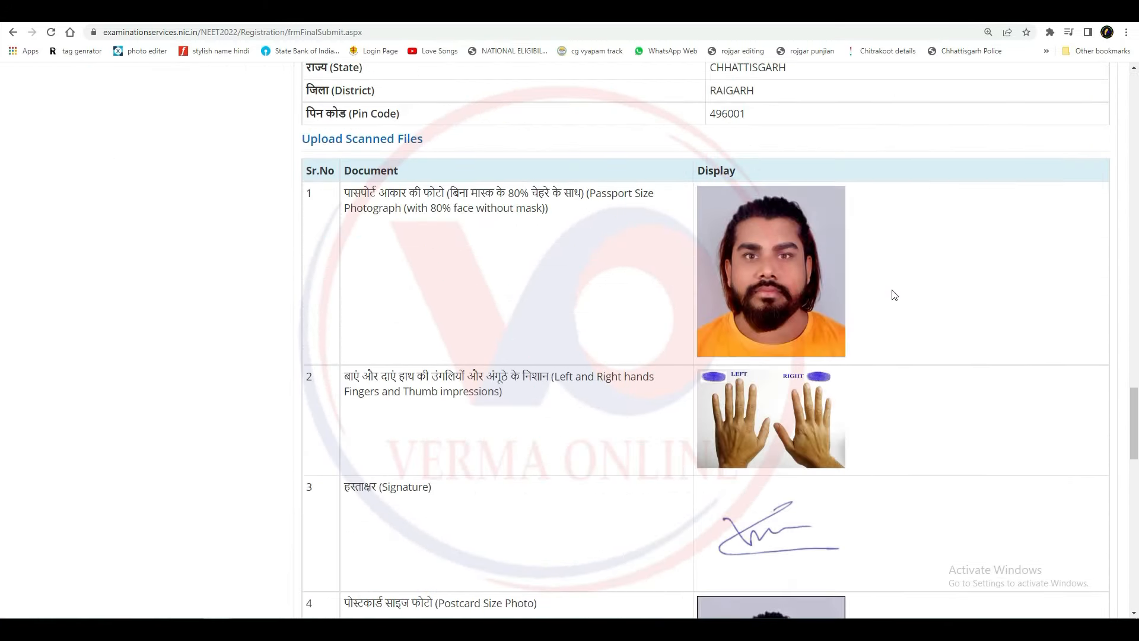
{"action": "left_click_drag", "start_coordinate": [355, 316], "coordinate": [496, 318]}
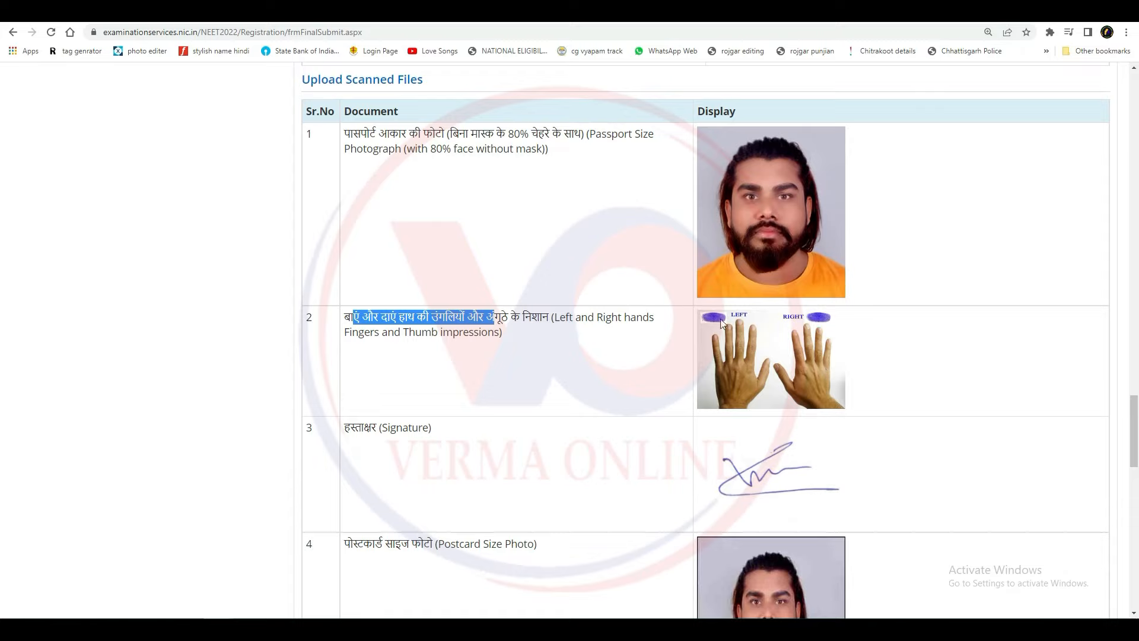
{"action": "scroll", "coordinate": [849, 323], "scroll_direction": "down", "scroll_amount": 2}
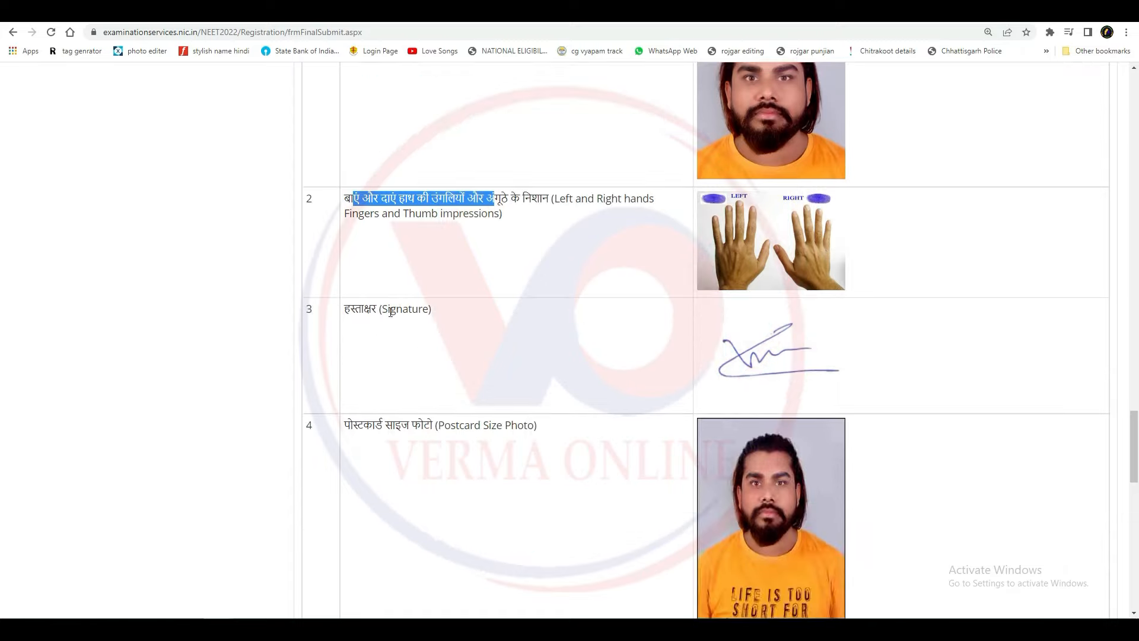
{"action": "scroll", "coordinate": [747, 333], "scroll_direction": "down", "scroll_amount": 7}
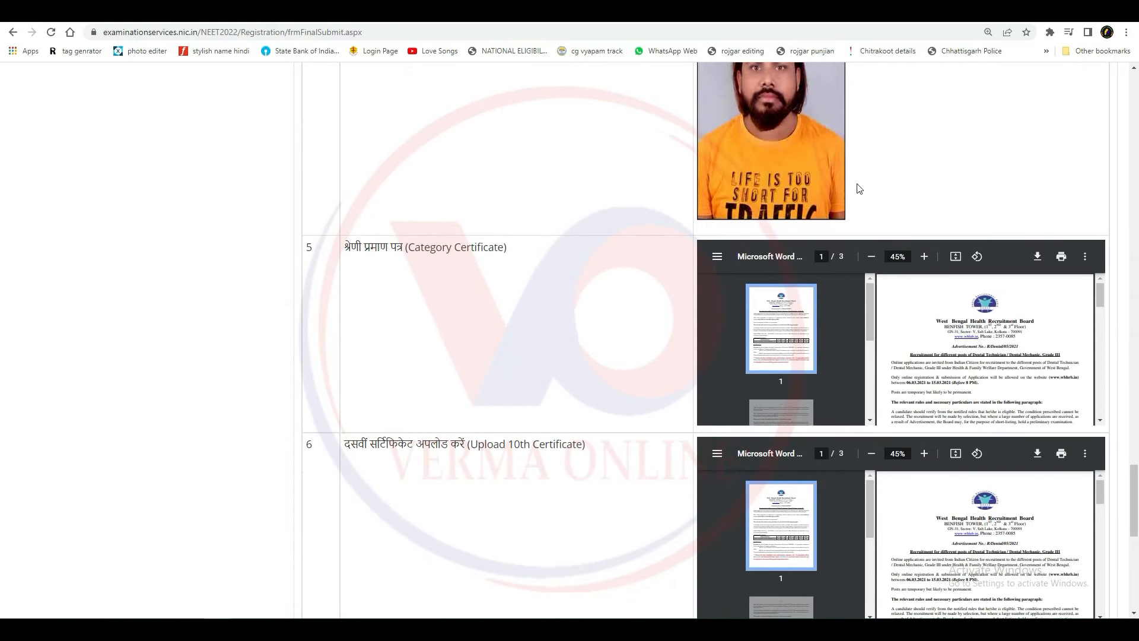
{"action": "scroll", "coordinate": [924, 328], "scroll_direction": "down", "scroll_amount": 3}
{"action": "scroll", "coordinate": [950, 451], "scroll_direction": "down", "scroll_amount": 4}
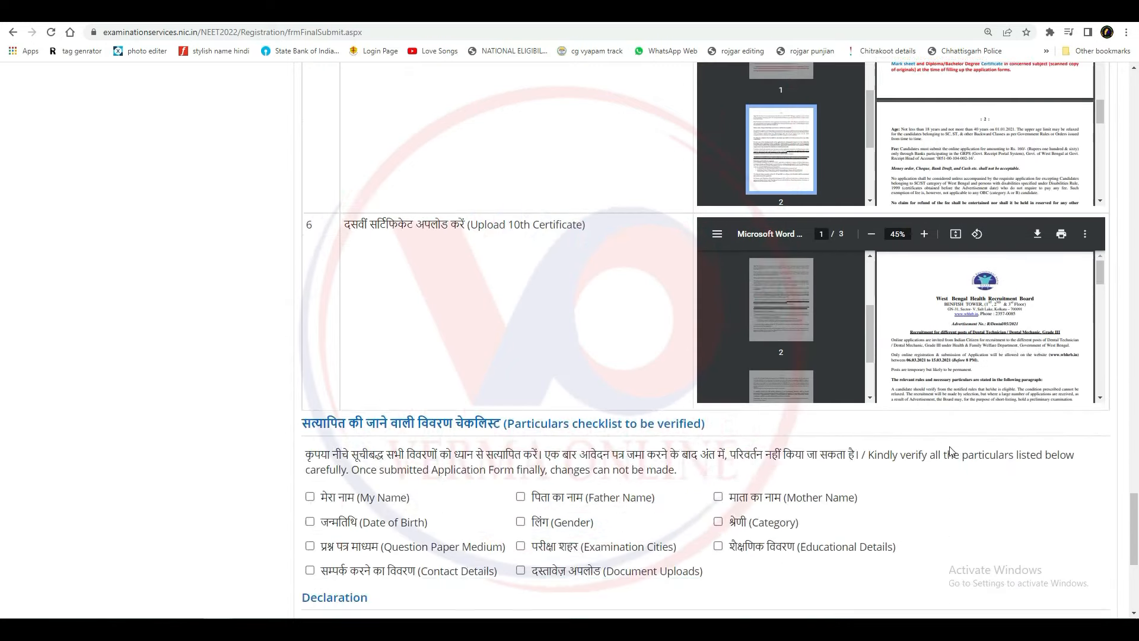
{"action": "scroll", "coordinate": [950, 452], "scroll_direction": "down", "scroll_amount": 4}
Tick every checklist particular and I Agree, then confirm Final Submission of Application
{"action": "left_click", "coordinate": [310, 241]}
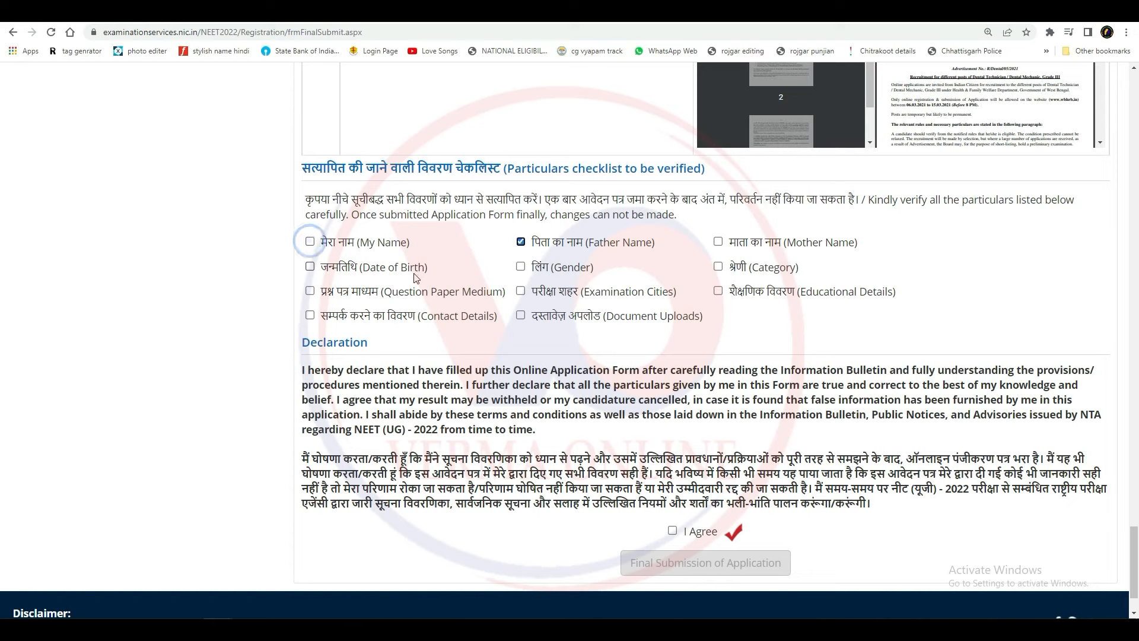
{"action": "left_click", "coordinate": [313, 239]}
{"action": "left_click", "coordinate": [313, 240]}
{"action": "left_click", "coordinate": [312, 238]}
{"action": "key", "text": "Tab"}
{"action": "key", "text": "Tab"}
{"action": "key", "text": "space"}
{"action": "key", "text": "Tab"}
{"action": "key", "text": "space"}
{"action": "key", "text": "Tab"}
{"action": "key", "text": "space"}
{"action": "key", "text": "Tab"}
{"action": "key", "text": "space"}
{"action": "key", "text": "Tab"}
{"action": "key", "text": "space"}
{"action": "key", "text": "Tab"}
{"action": "key", "text": "space"}
{"action": "key", "text": "Tab"}
{"action": "key", "text": "space"}
{"action": "key", "text": "Tab"}
{"action": "key", "text": "space"}
{"action": "key", "text": "Tab"}
{"action": "key", "text": "space"}
{"action": "key", "text": "Tab"}
{"action": "key", "text": "space"}
{"action": "left_click", "coordinate": [721, 573]}
{"action": "left_click", "coordinate": [545, 369]}
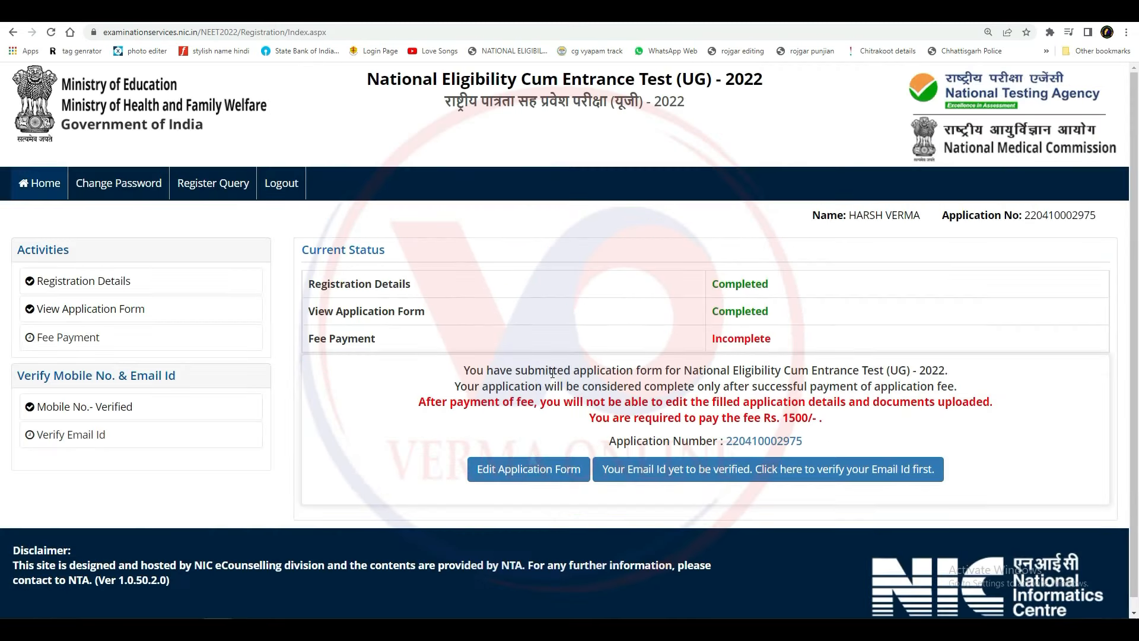
Start Email Id verification and submit the security pin to receive an OTP
{"action": "scroll", "coordinate": [594, 427], "scroll_direction": "down", "scroll_amount": 1}
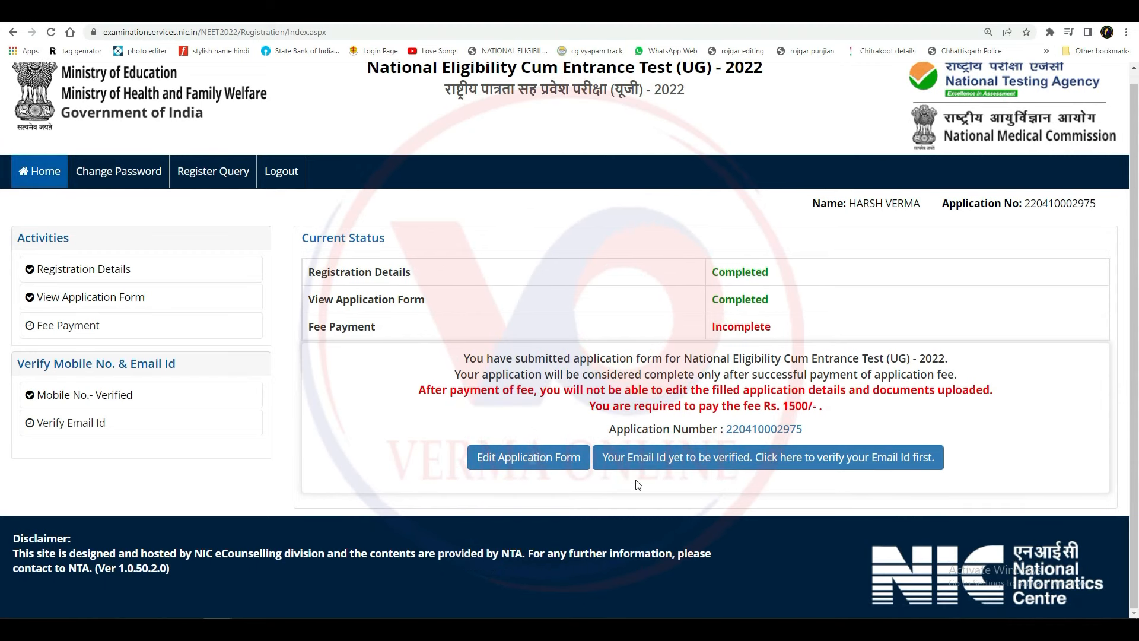
{"action": "left_click", "coordinate": [764, 457]}
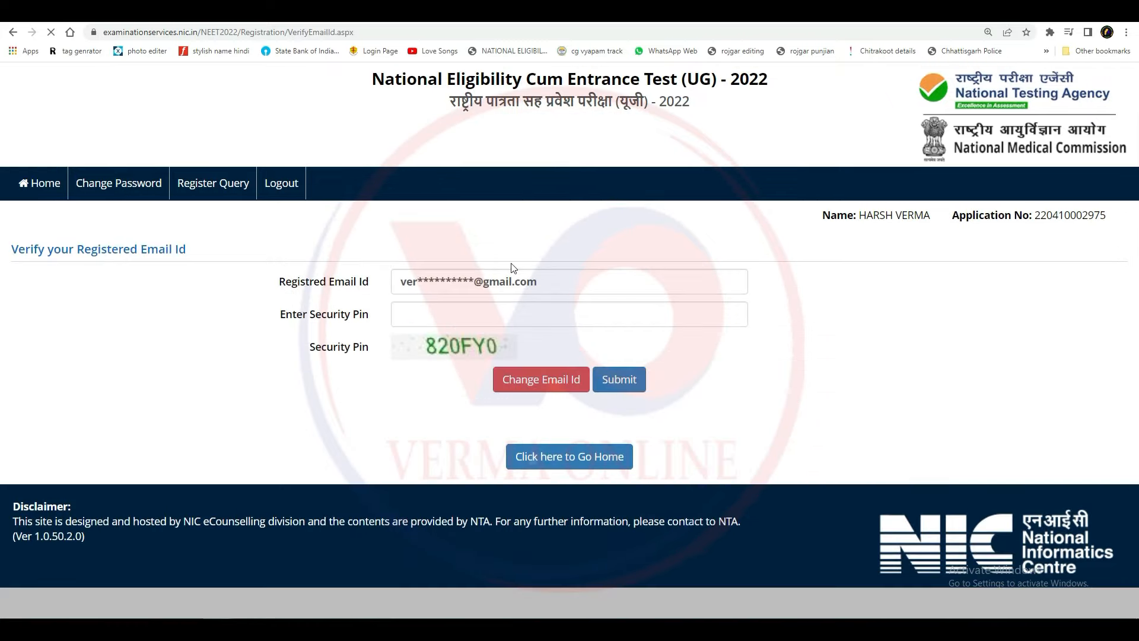
{"action": "left_click", "coordinate": [464, 316]}
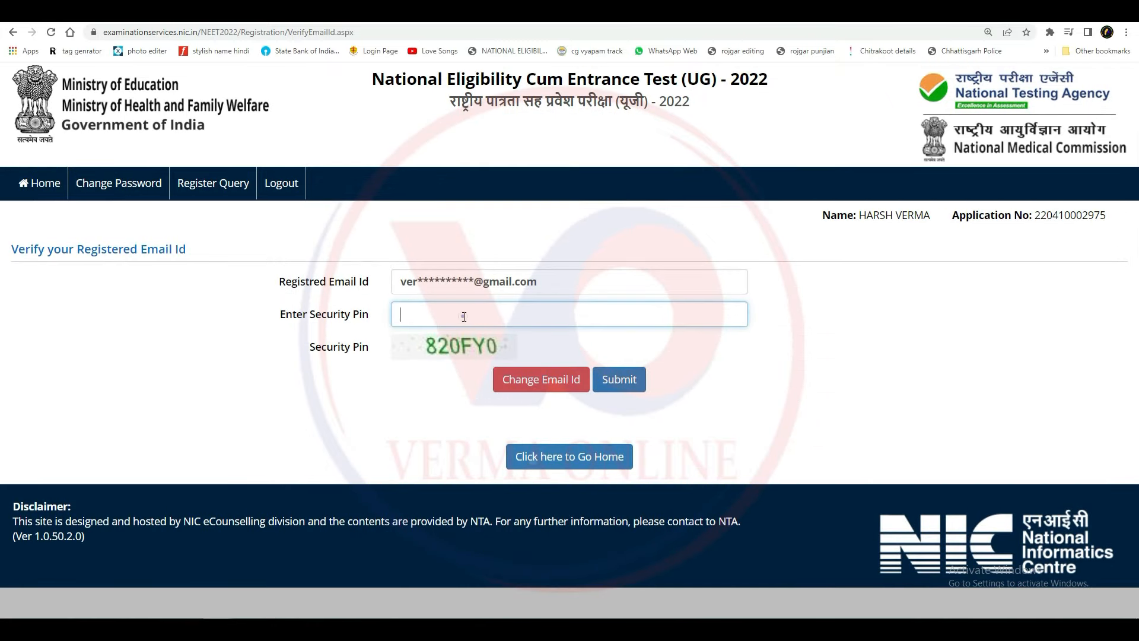
{"action": "type", "text": "820FY0"}
{"action": "left_click", "coordinate": [633, 386]}
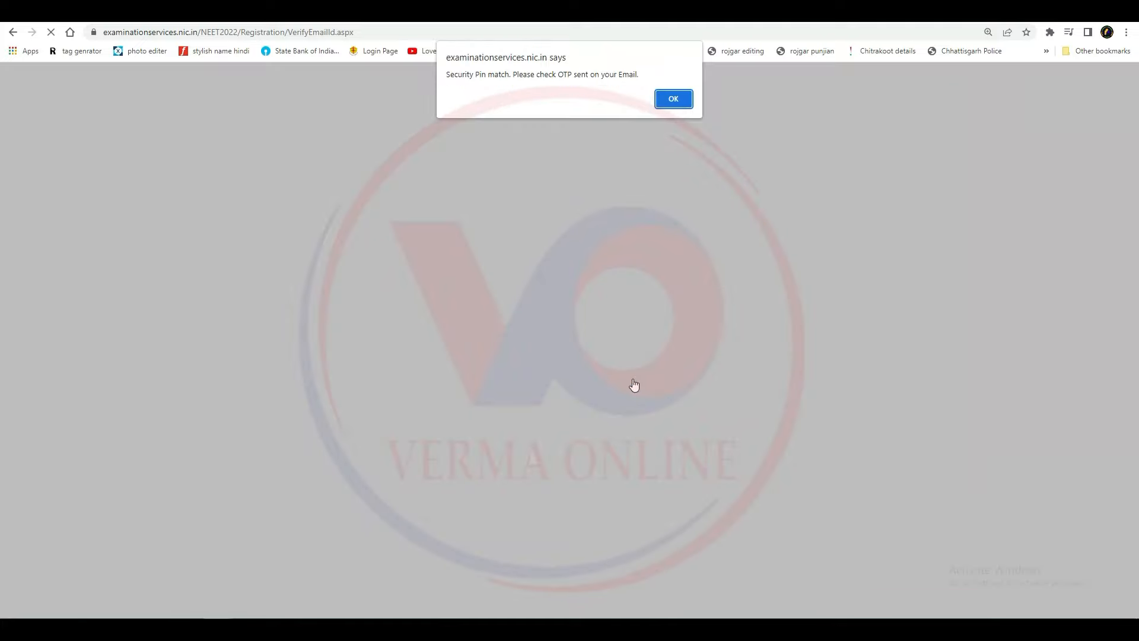
{"action": "left_click", "coordinate": [678, 99]}
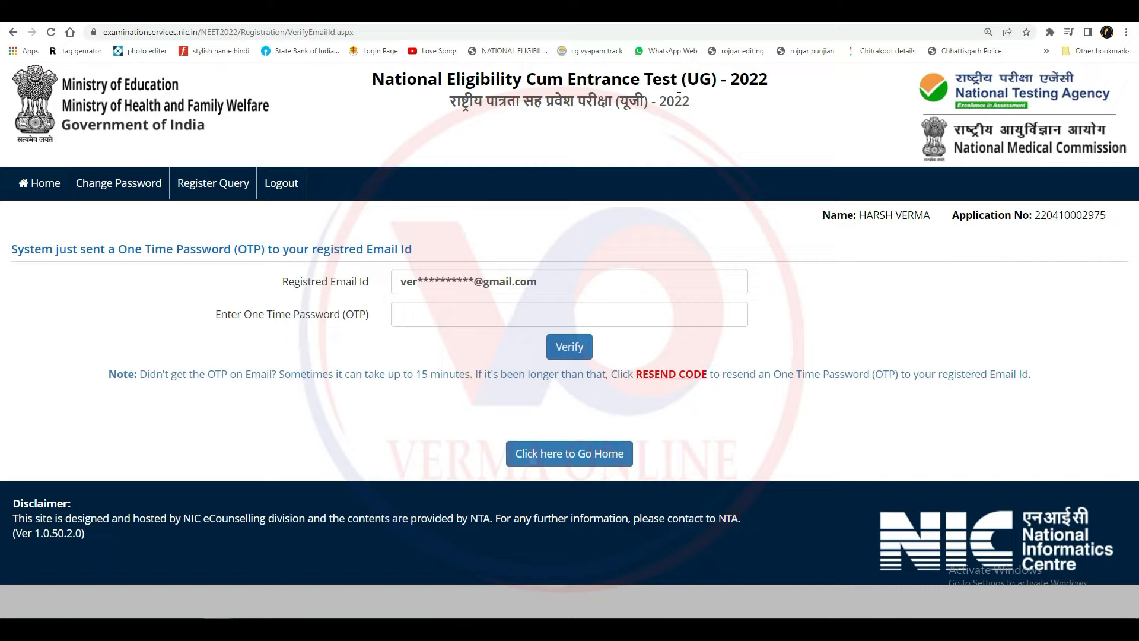
Verify the email with the received OTP and return to the home dashboard
{"action": "left_click", "coordinate": [457, 306]}
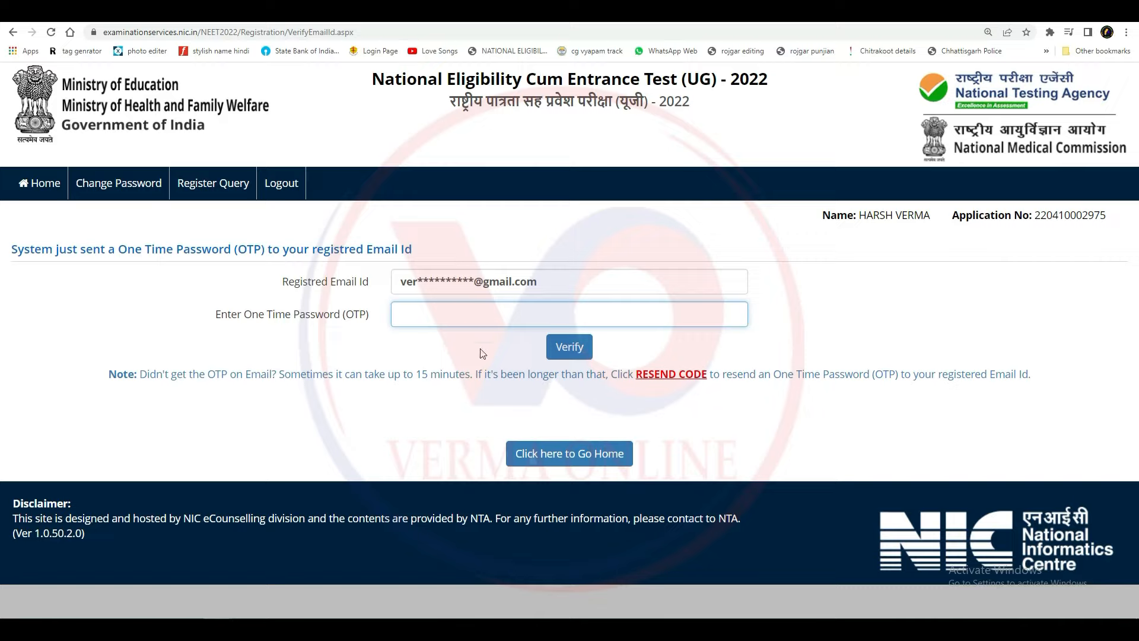
{"action": "left_click", "coordinate": [483, 304]}
{"action": "type", "text": "••••••"}
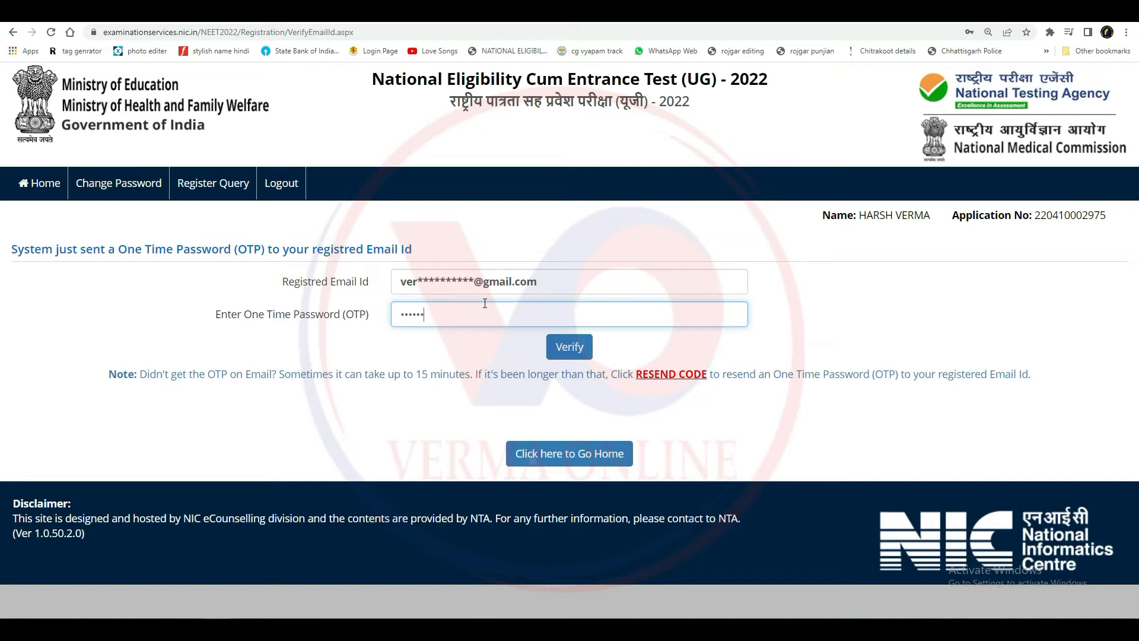
{"action": "left_click", "coordinate": [570, 356]}
{"action": "left_click_drag", "start_coordinate": [465, 381], "coordinate": [634, 399]}
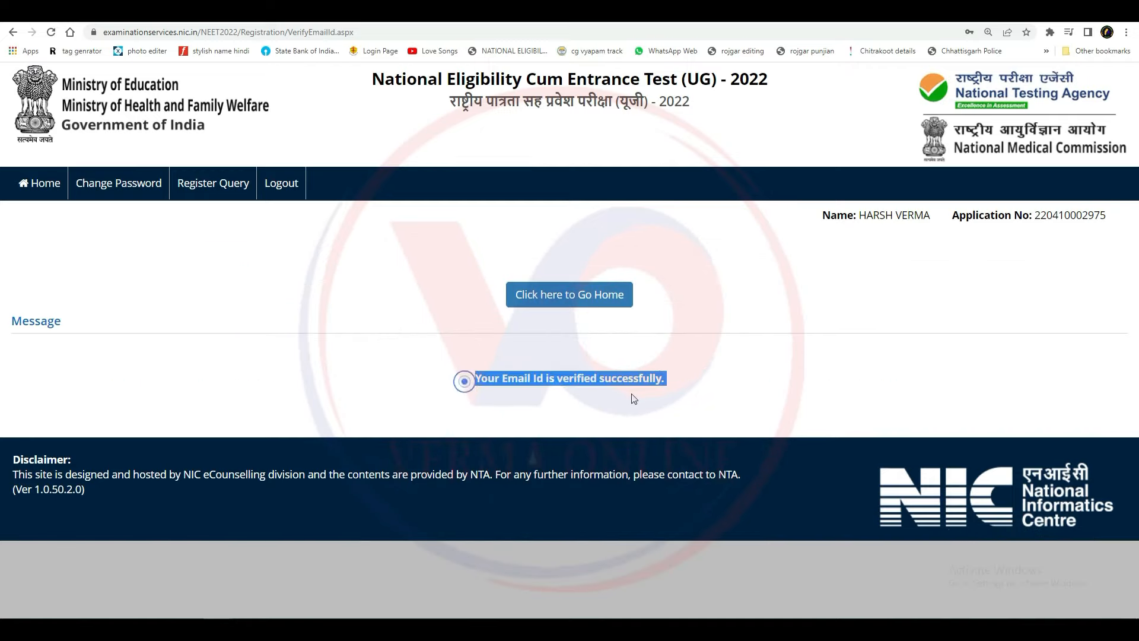
{"action": "left_click", "coordinate": [593, 305]}
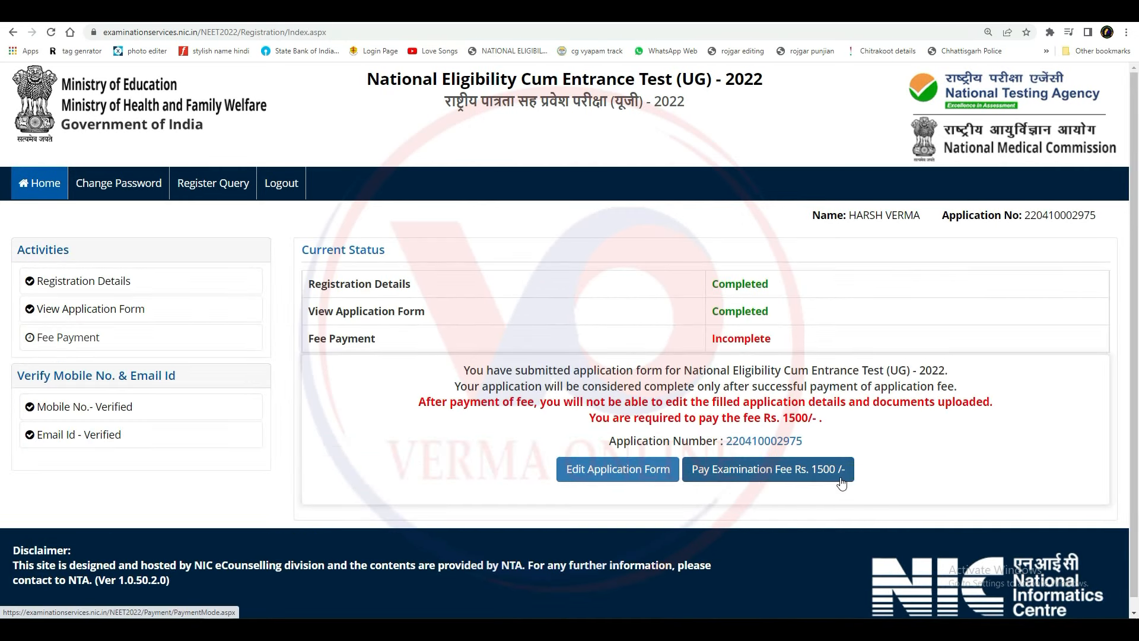
Pay the examination fee online through the Paytm Payment Gateway
{"action": "left_click", "coordinate": [775, 473]}
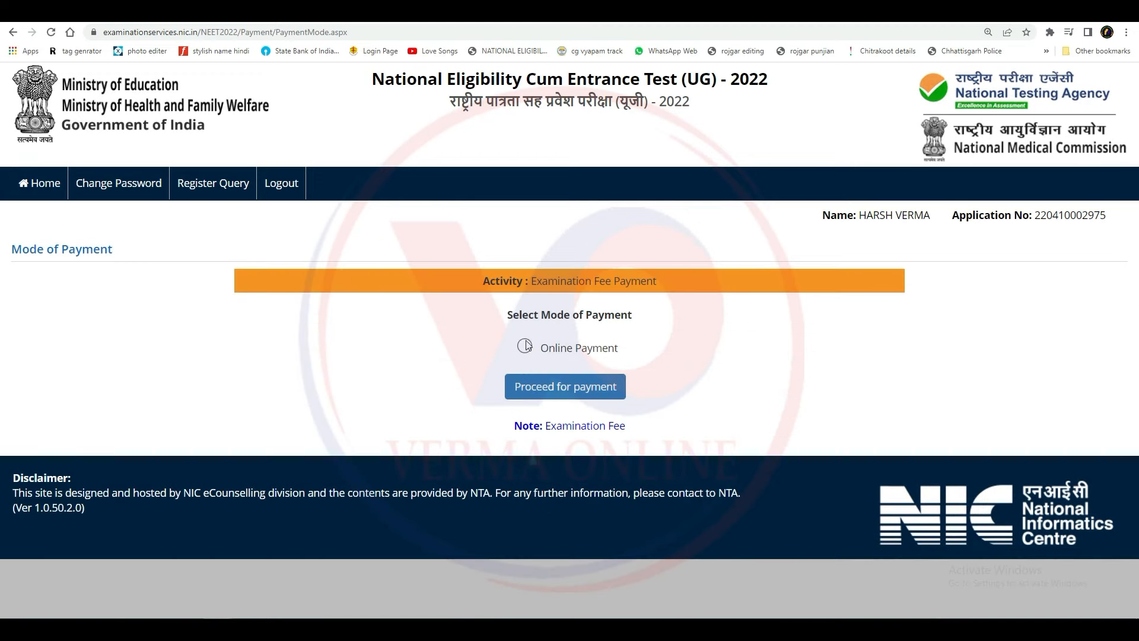
{"action": "left_click", "coordinate": [524, 346]}
{"action": "left_click", "coordinate": [542, 386]}
{"action": "left_click", "coordinate": [625, 95]}
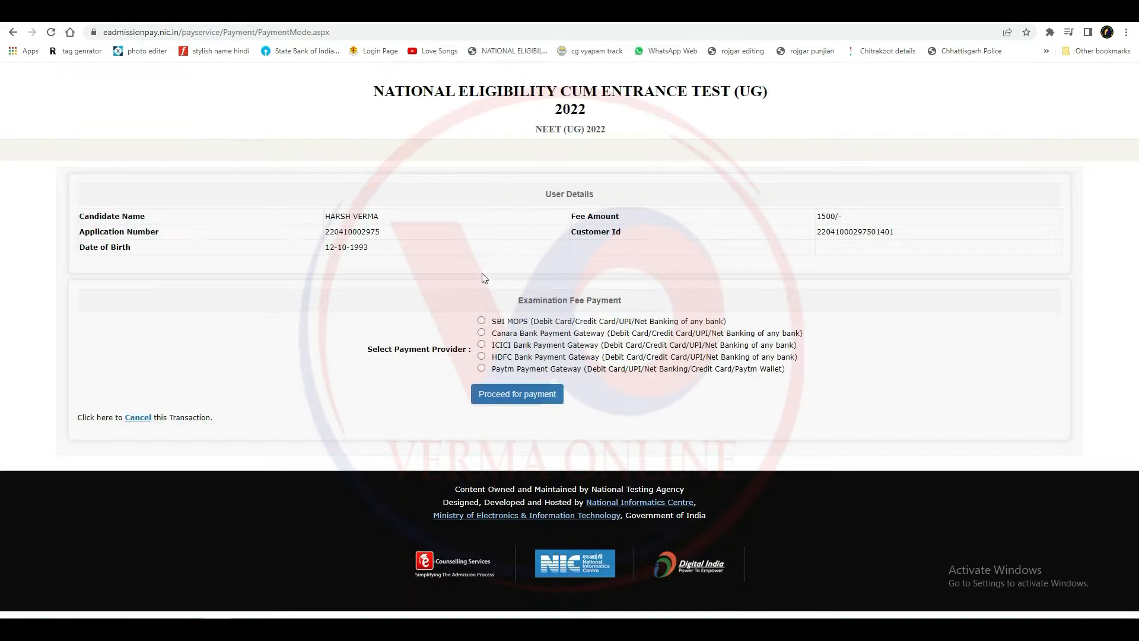
{"action": "left_click", "coordinate": [482, 369]}
{"action": "left_click", "coordinate": [519, 395]}
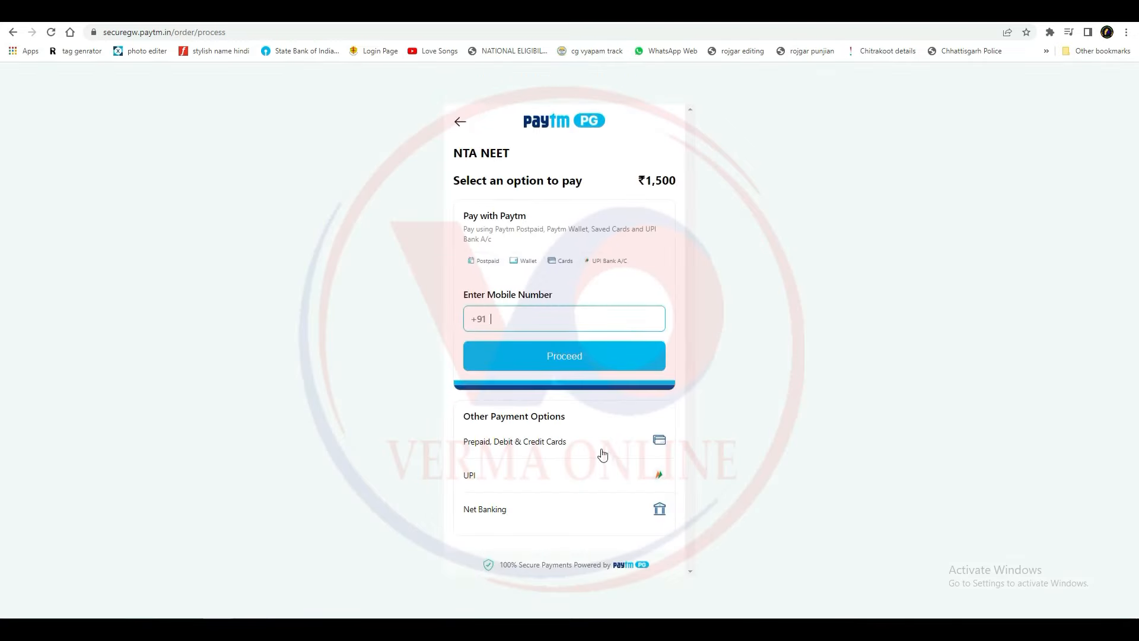
Cancel the Paytm payment and return to the home dashboard
{"action": "left_click", "coordinate": [458, 124]}
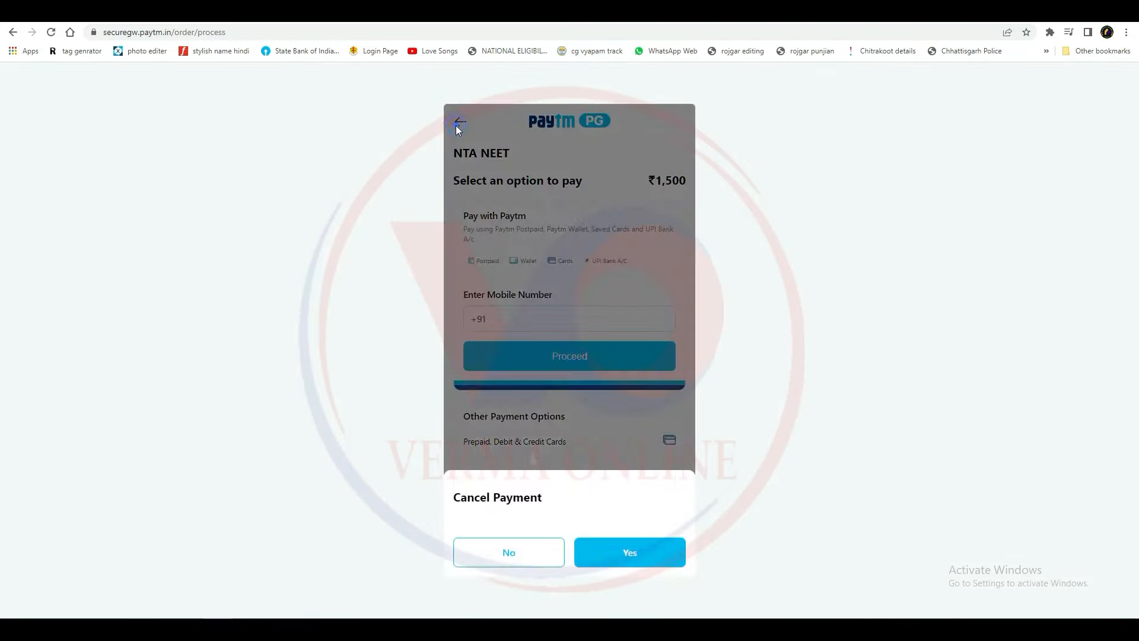
{"action": "left_click", "coordinate": [630, 553]}
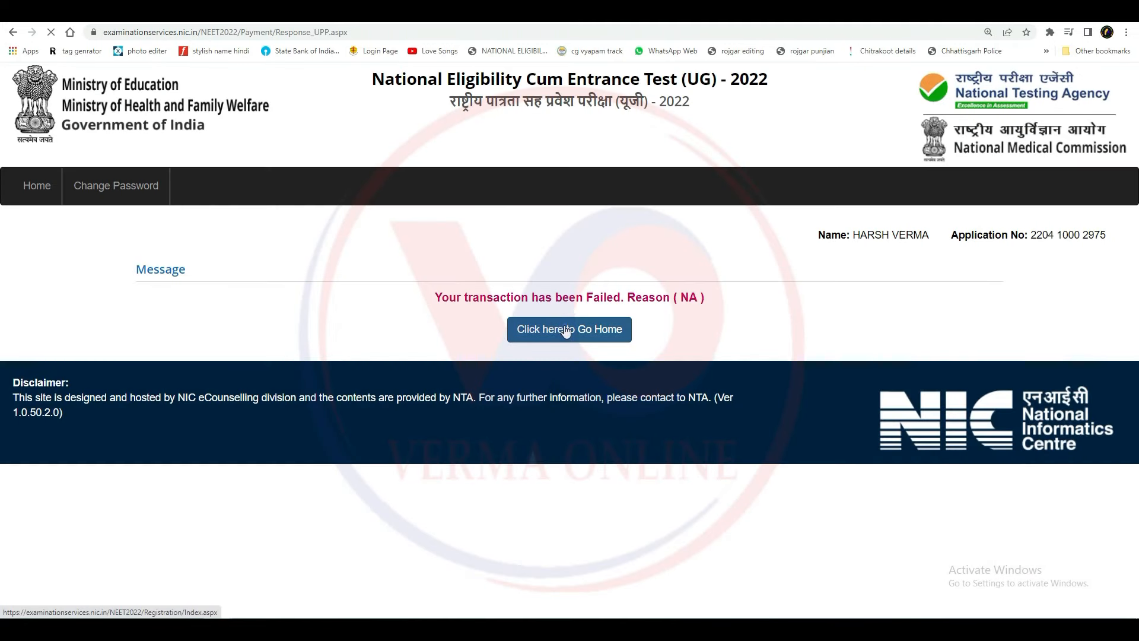
{"action": "left_click", "coordinate": [564, 330]}
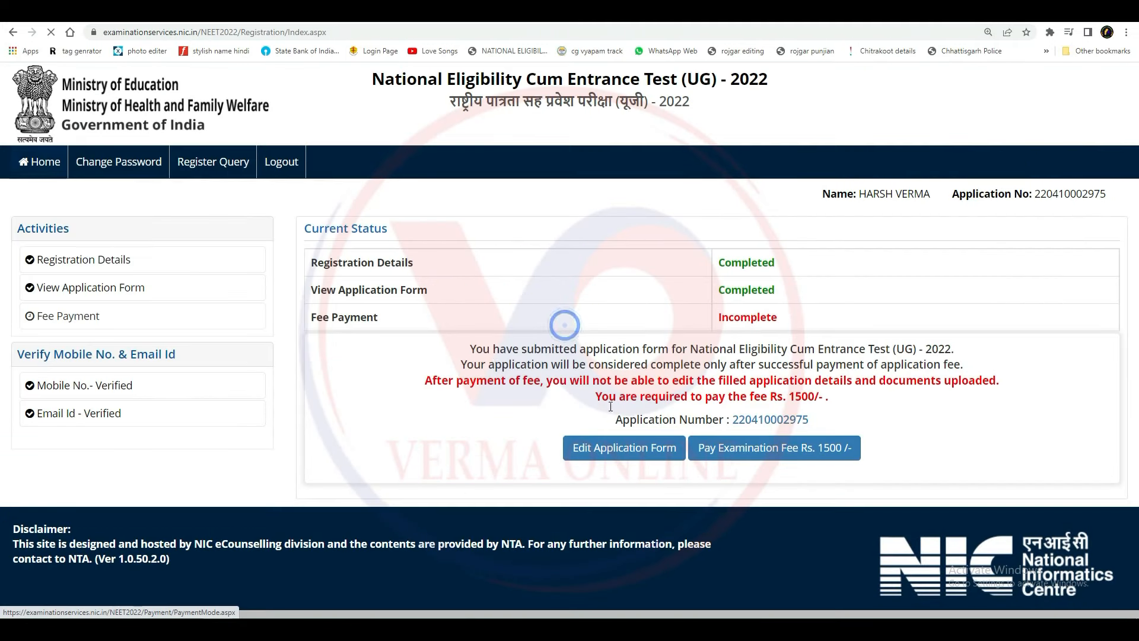